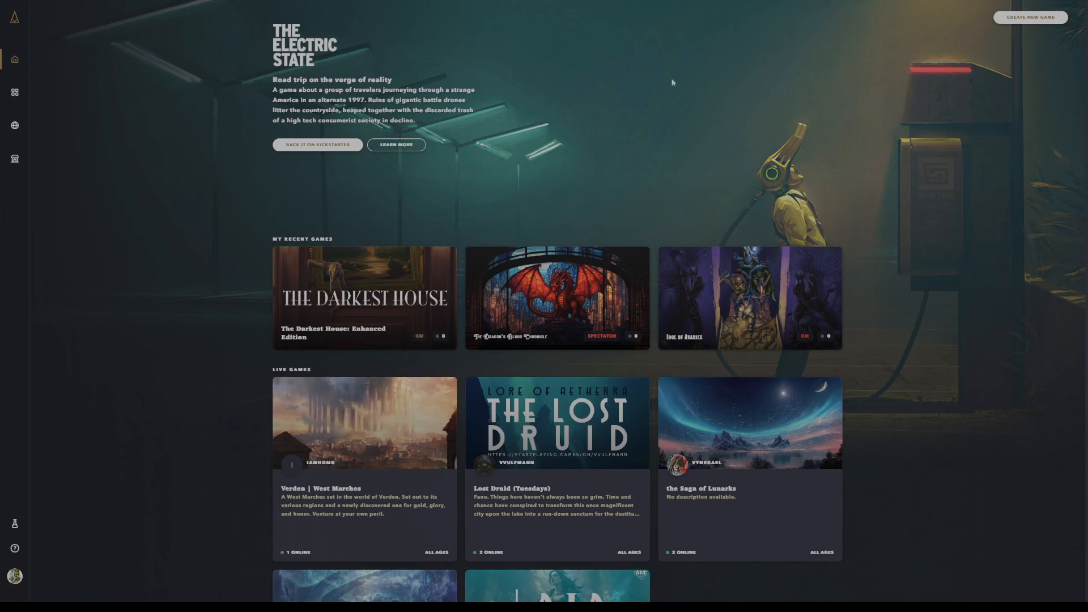
# - Open the Crossing the Threshold article from the purchased universe The Darkest House
pyautogui.click(15, 94)
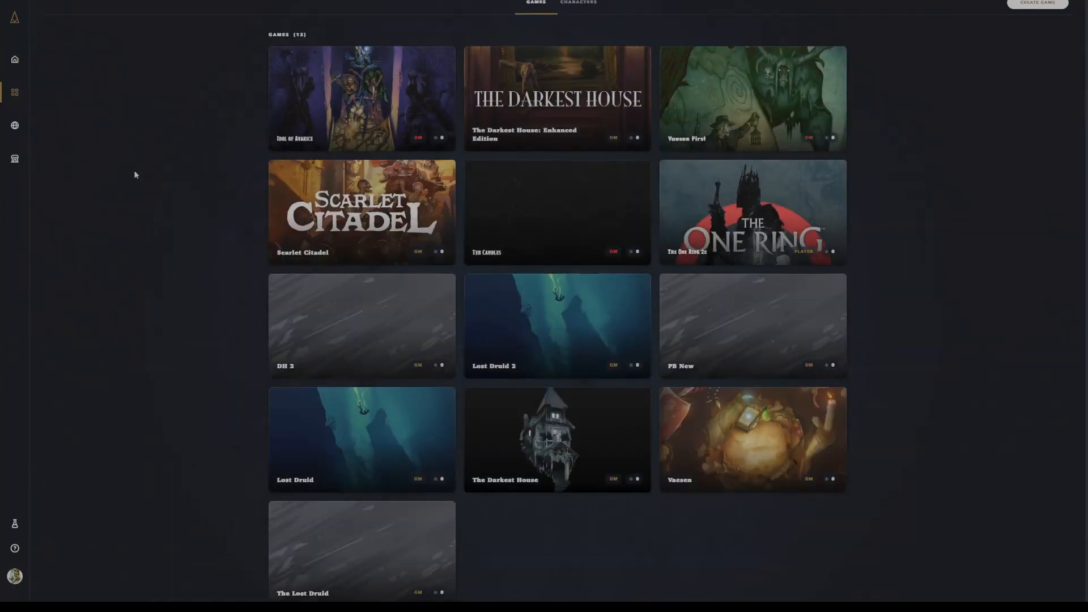
pyautogui.click(15, 125)
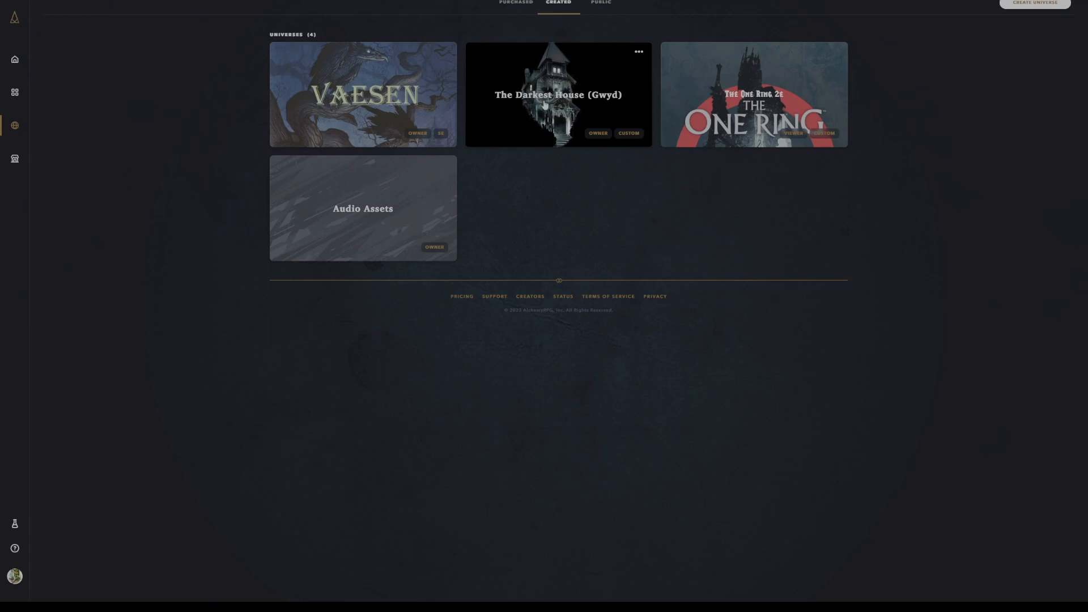
pyautogui.click(513, 5)
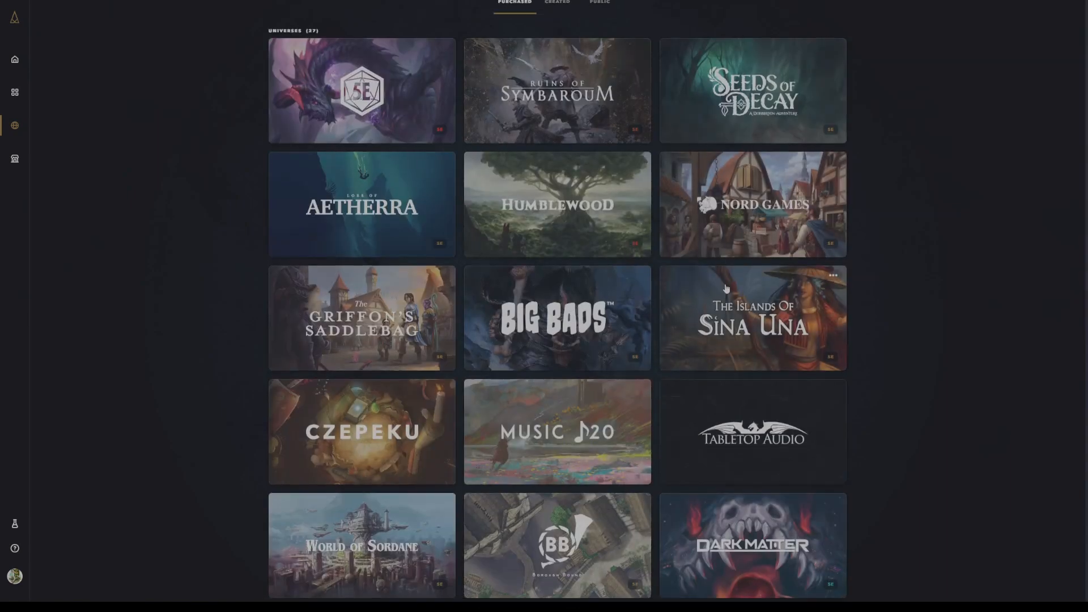
pyautogui.scroll(-10, 632, 250)
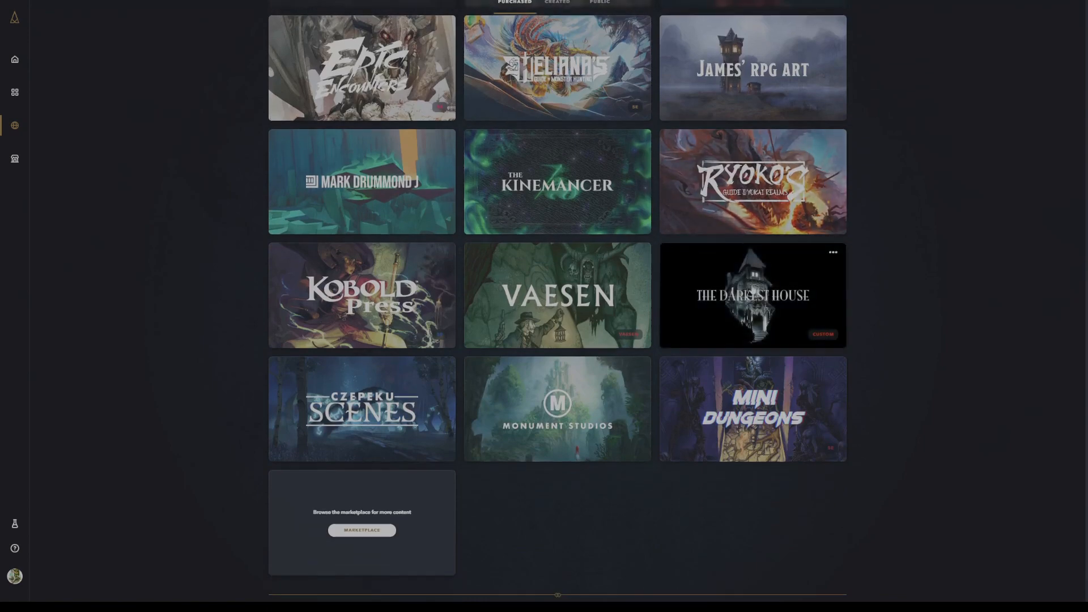
pyautogui.click(753, 290)
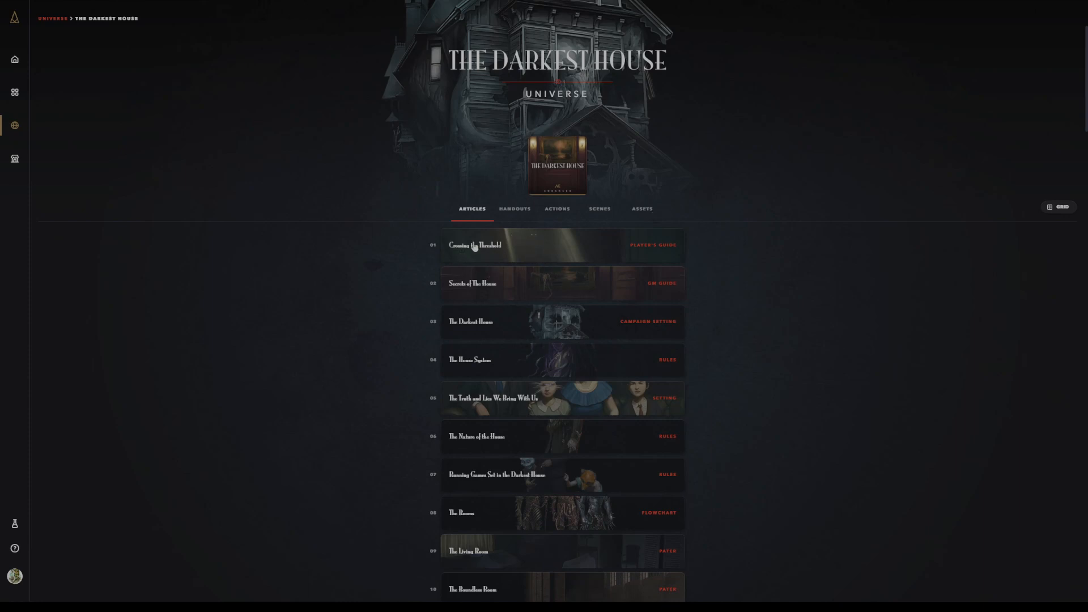
pyautogui.click(528, 249)
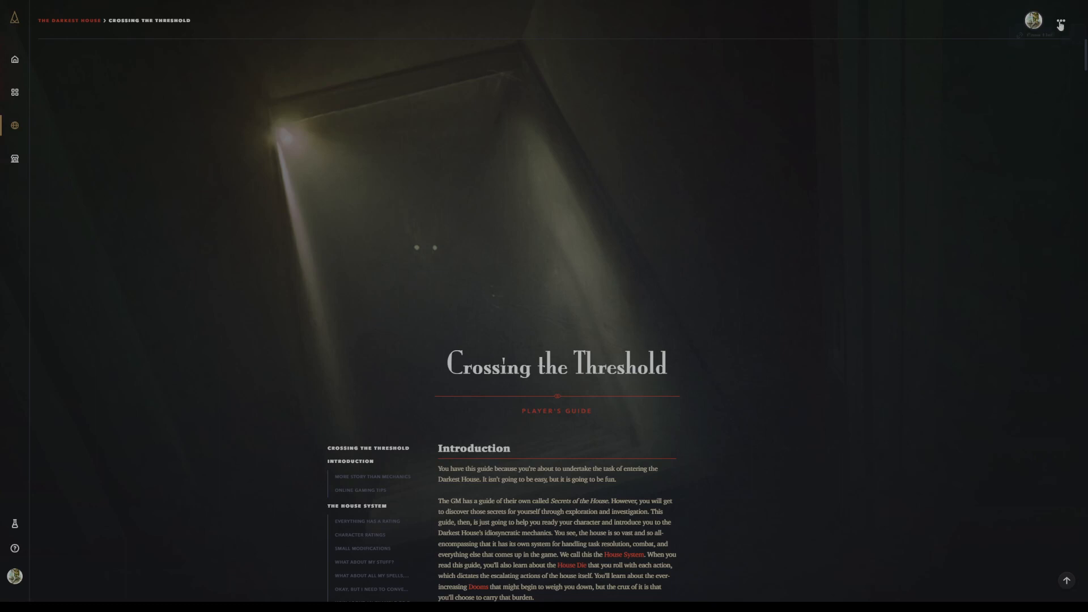
# - Open the Player's Resources article from the white house-cover module of the created universe The Darkest House (Gwyd)
pyautogui.click(16, 126)
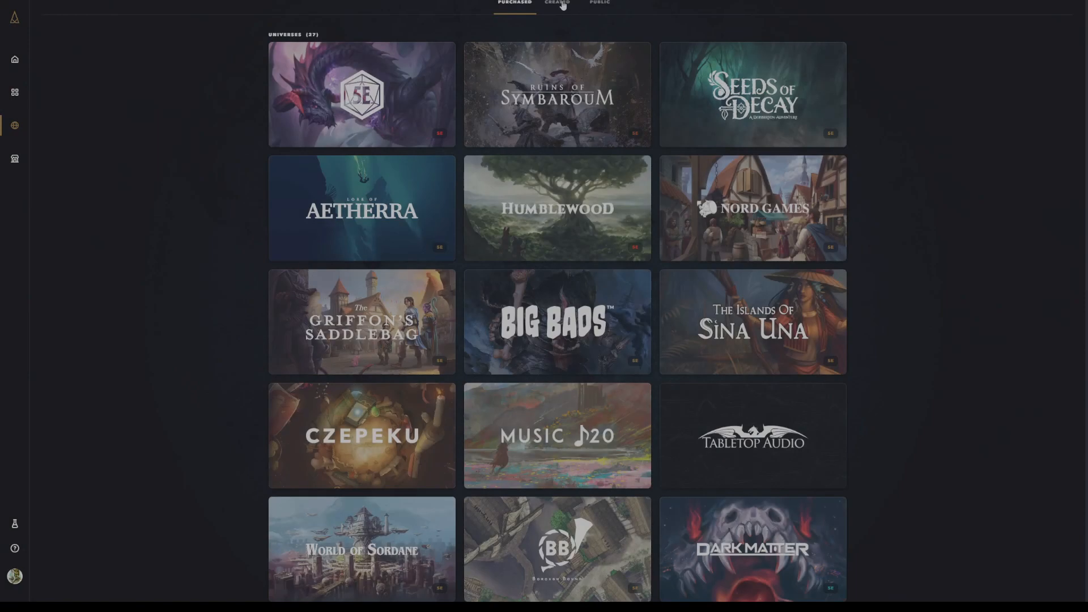
pyautogui.click(562, 3)
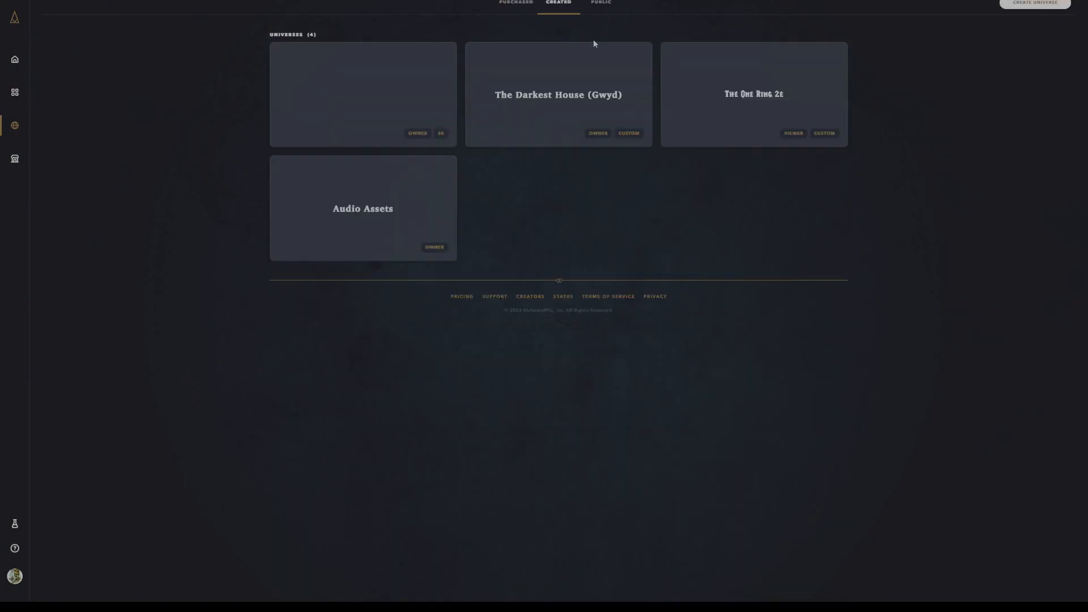
pyautogui.click(565, 98)
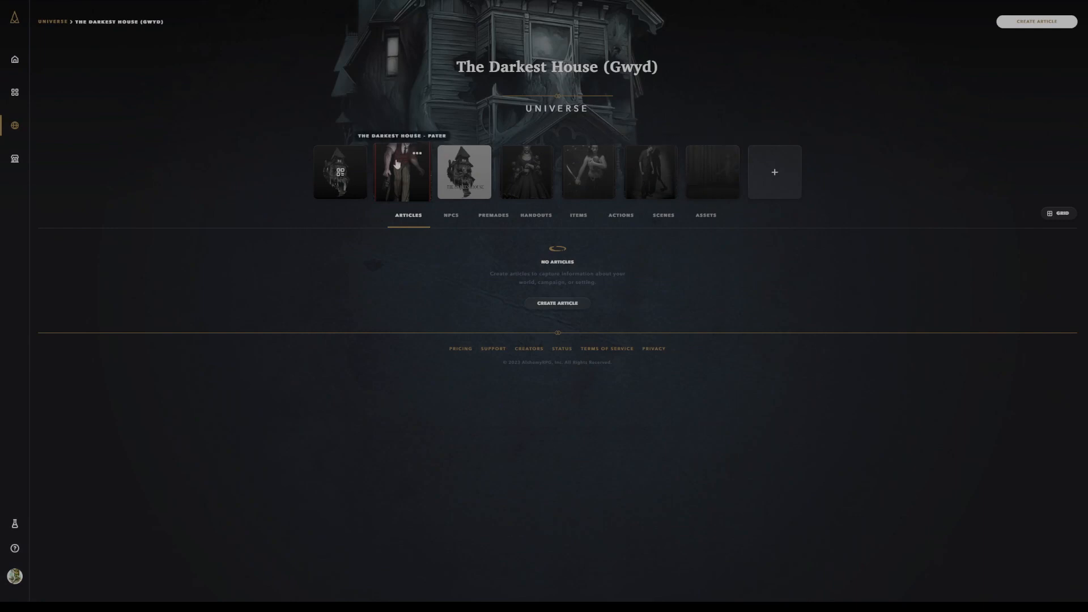
pyautogui.click(471, 173)
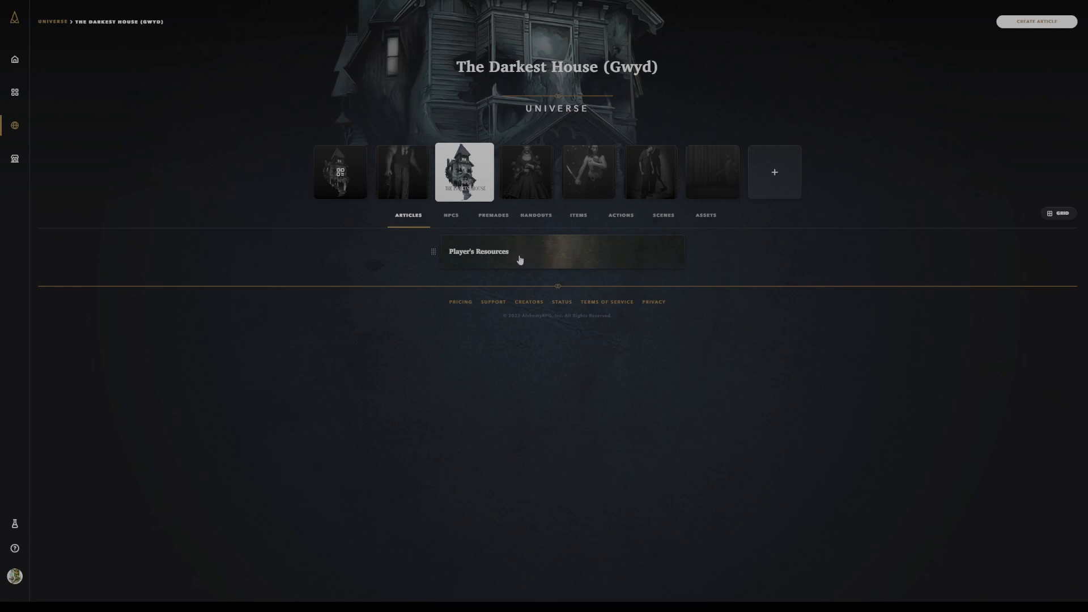
pyautogui.click(520, 259)
pyautogui.scroll(-2, 596, 282)
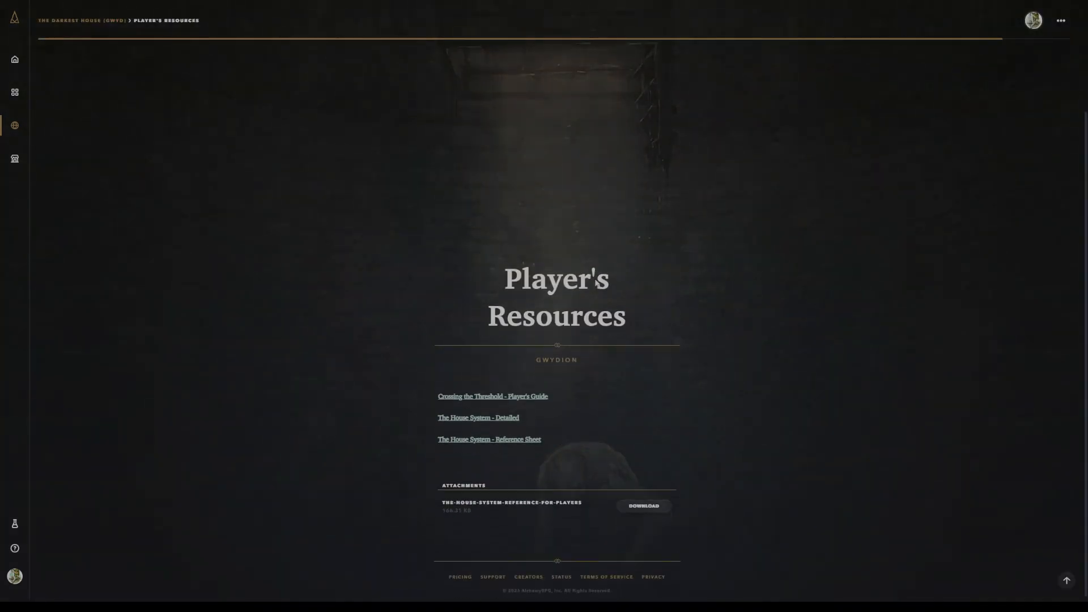
# - Inspect the link markup of the Player's Resources article in edit mode, and finish editing without changing anything
pyautogui.click(1061, 20)
pyautogui.click(1043, 39)
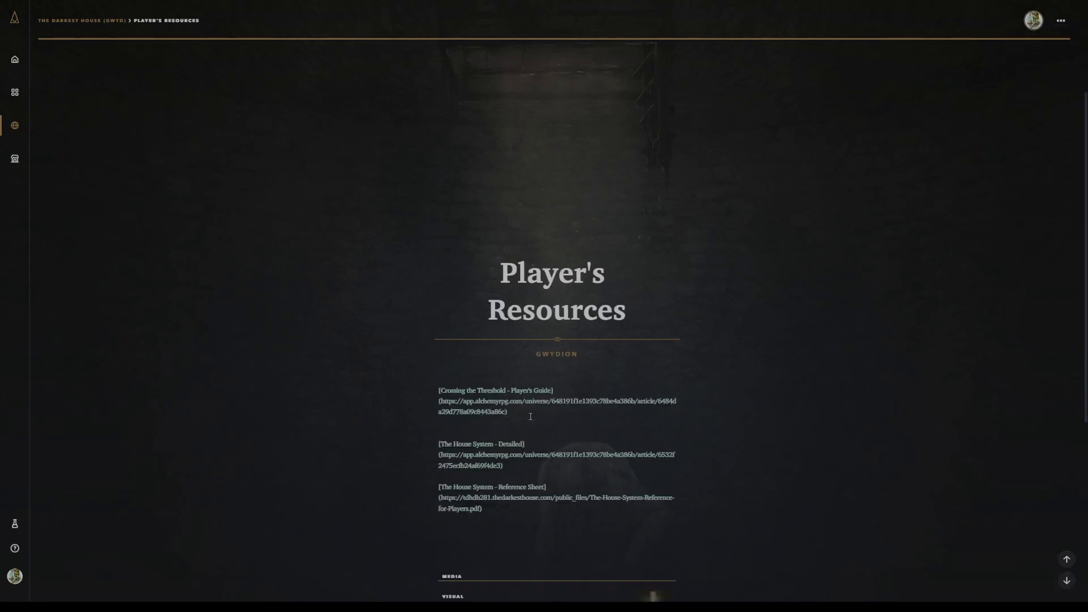
pyautogui.click(1061, 20)
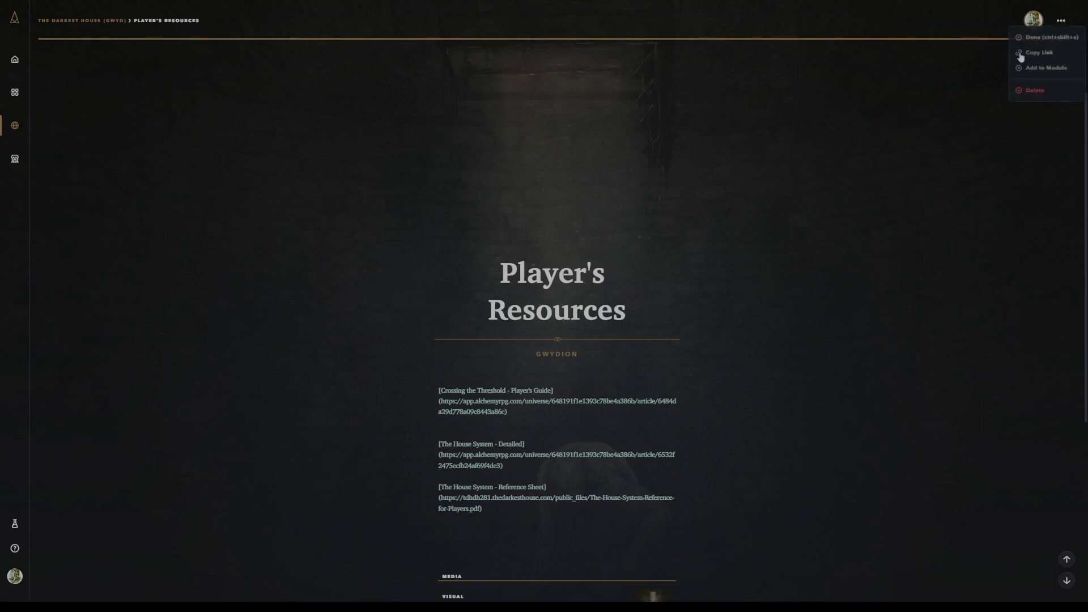
pyautogui.click(1048, 37)
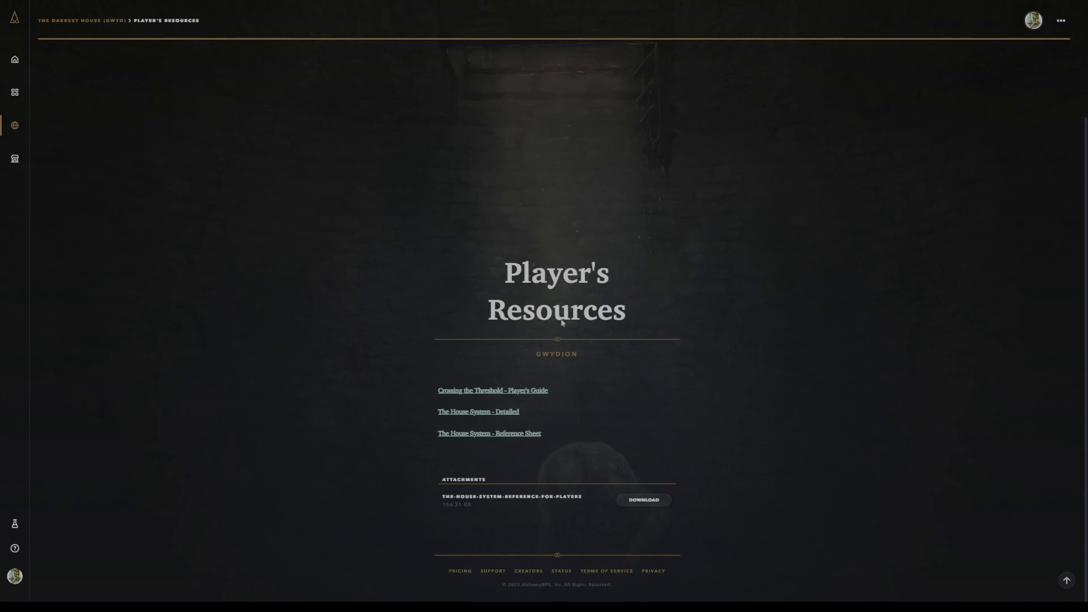
# - Follow the Crossing the Threshold - Player's Guide link, view its Taking Actions section, and go up to The Darkest House universe
pyautogui.click(499, 392)
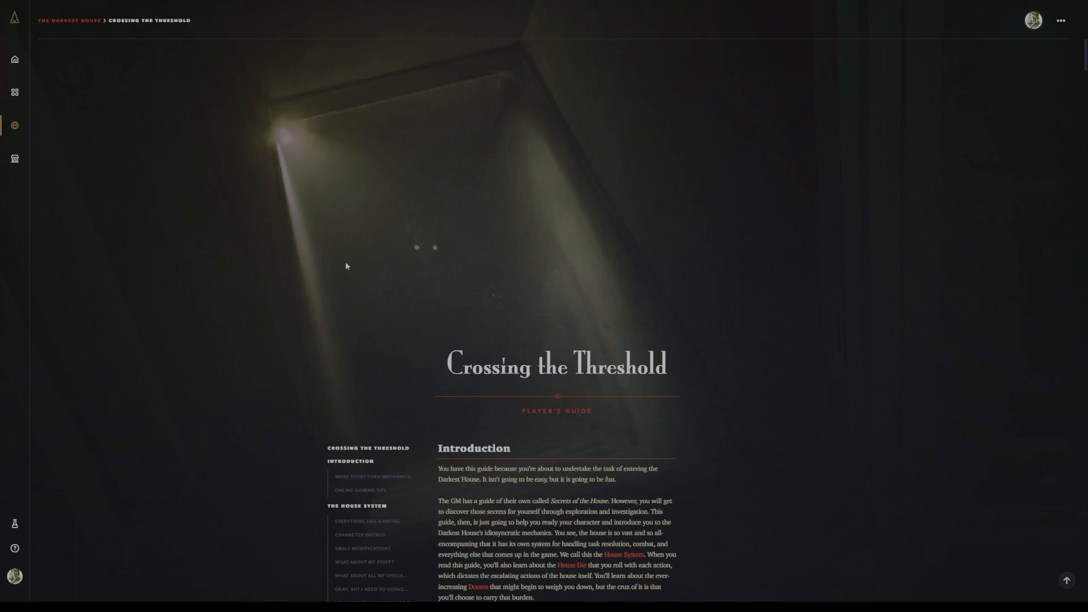
pyautogui.scroll(-5, 351, 295)
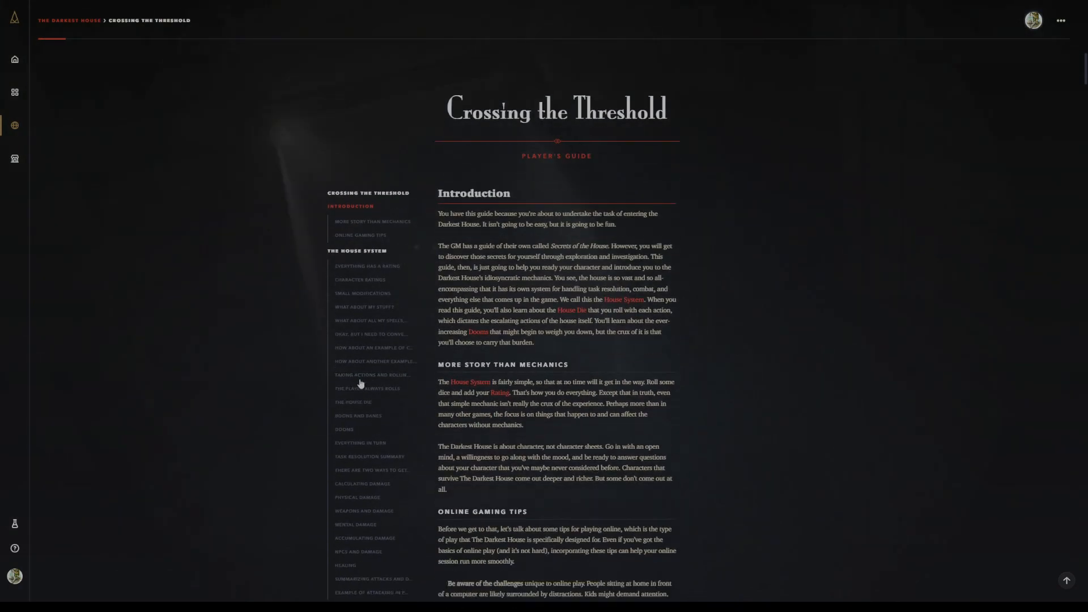
pyautogui.click(362, 374)
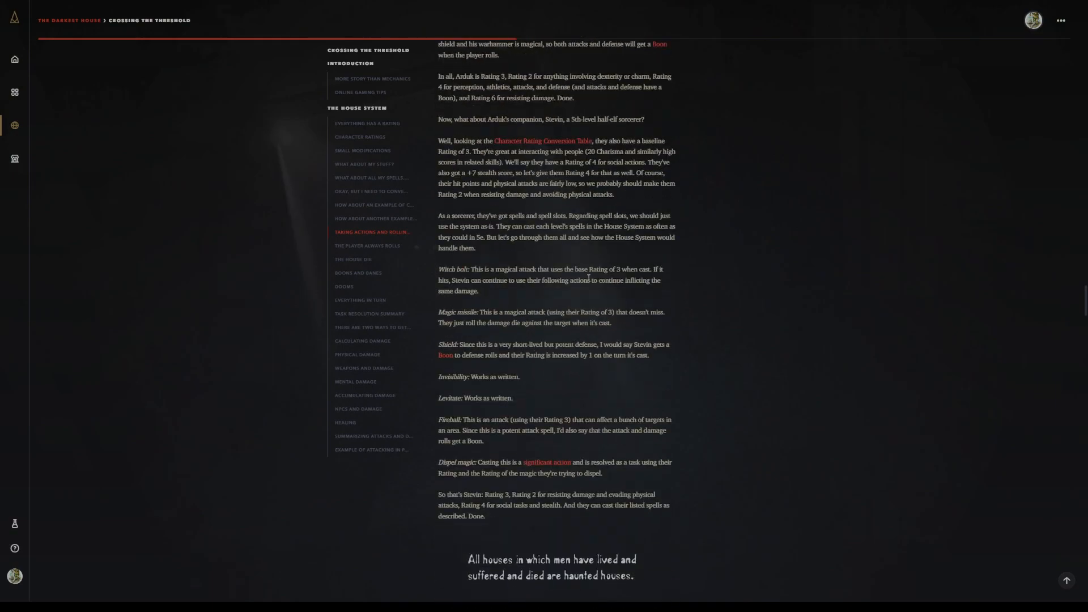
pyautogui.click(69, 21)
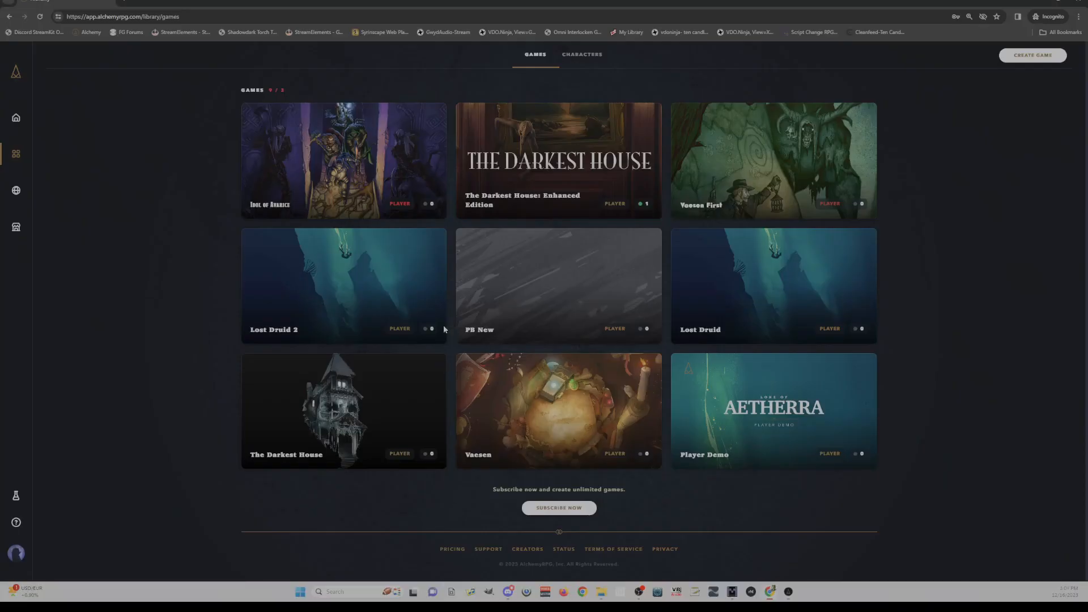
# - In the player account's browser window, open the Player's Resources article from the shared universe The Darkest House (Gwyd)
pyautogui.moveTo(354, 255)
pyautogui.click(16, 191)
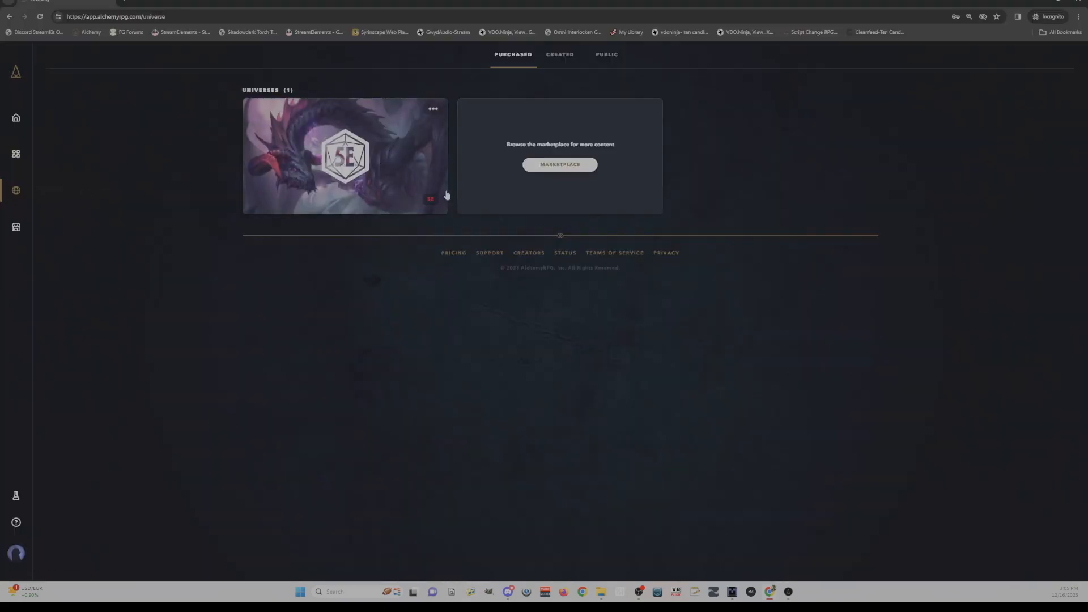
pyautogui.click(558, 56)
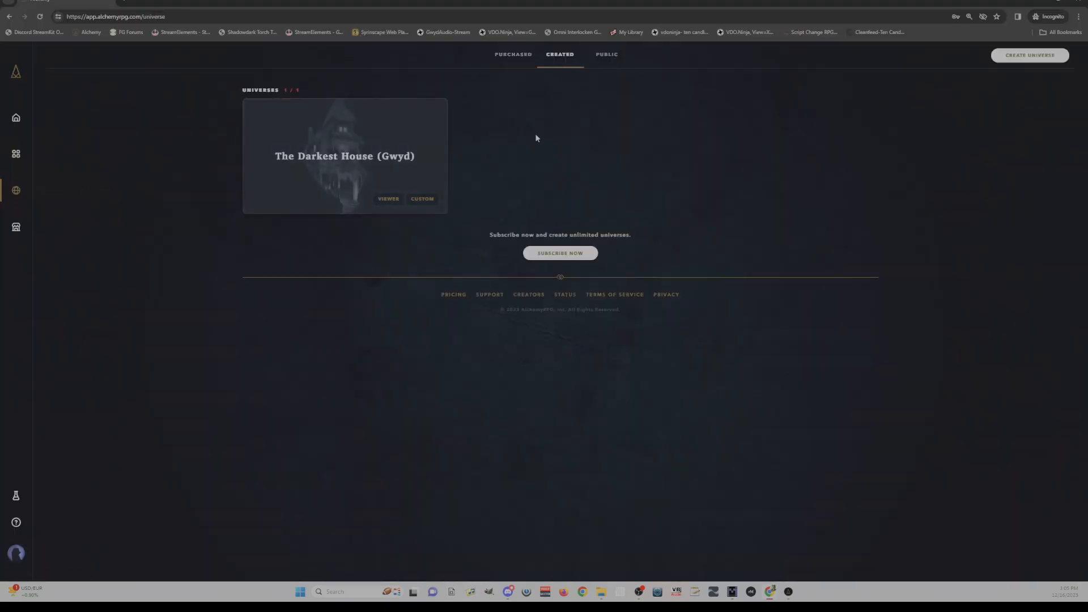
pyautogui.click(350, 158)
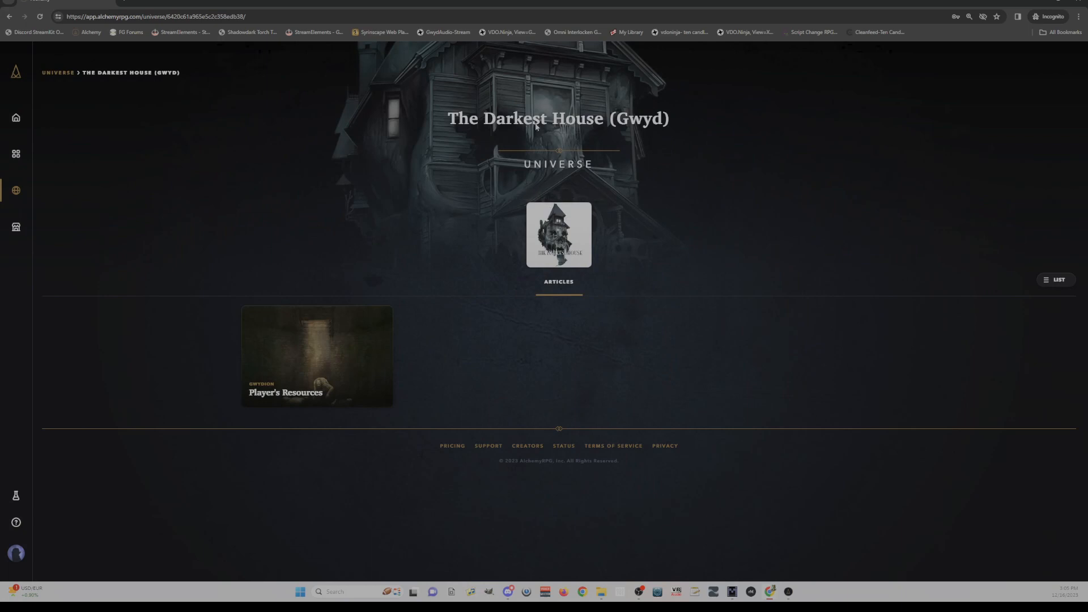
pyautogui.click(316, 356)
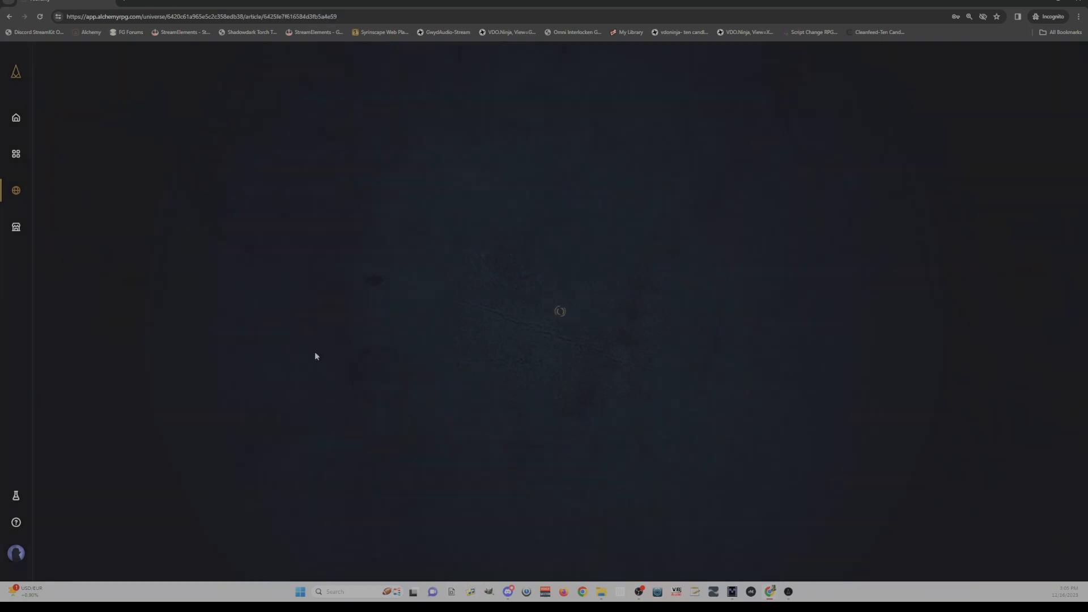
pyautogui.scroll(-2, 436, 457)
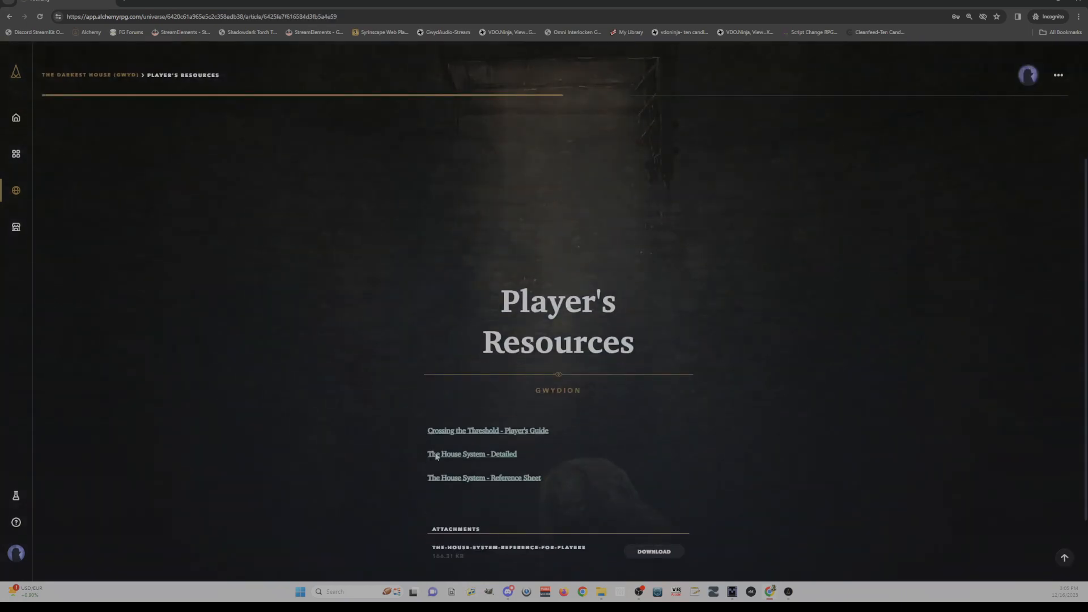
# - Check the player's access to the Crossing the Threshold link, its character conversion section, and its parent universe
pyautogui.click(509, 430)
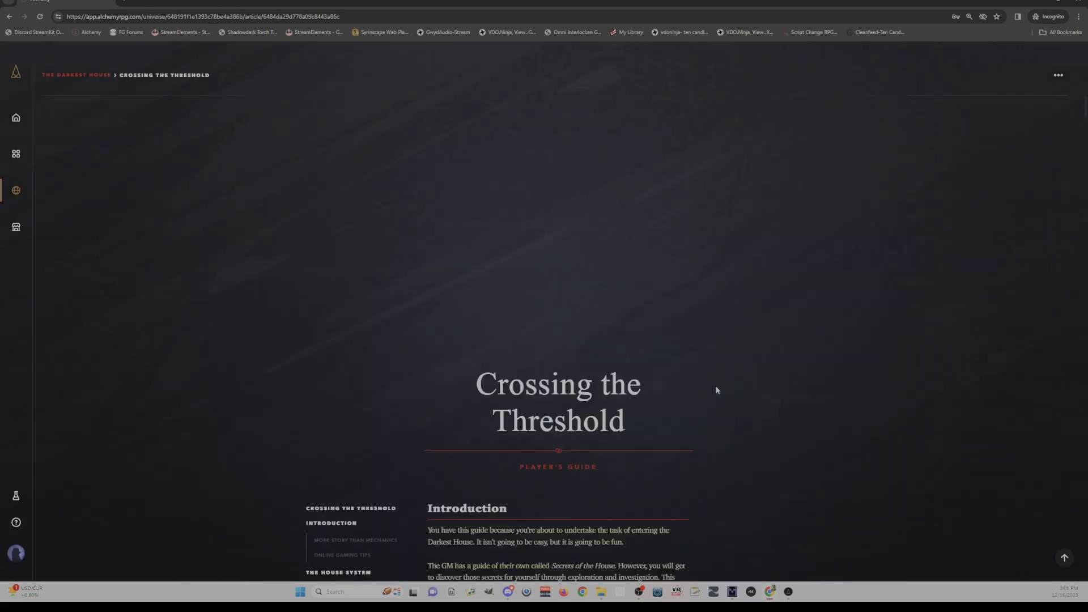
pyautogui.scroll(-1, 684, 352)
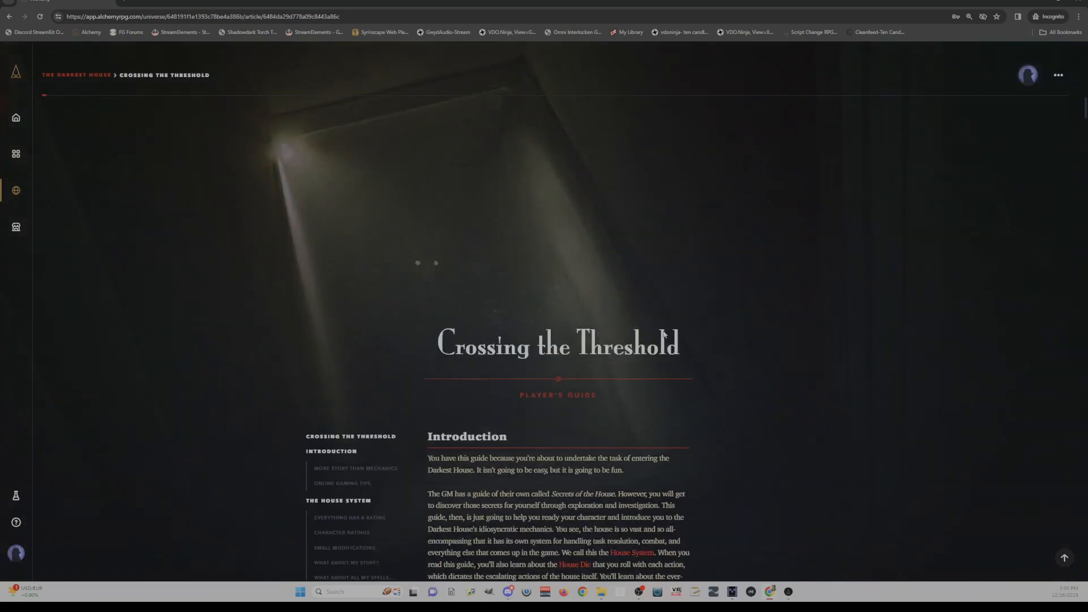
pyautogui.scroll(-5, 665, 334)
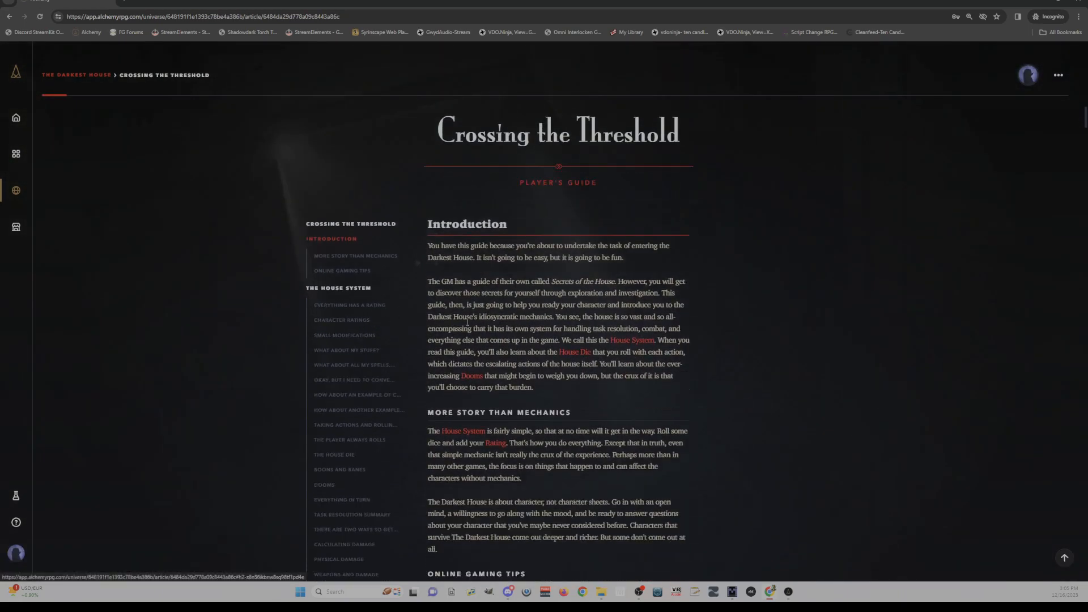
pyautogui.click(328, 380)
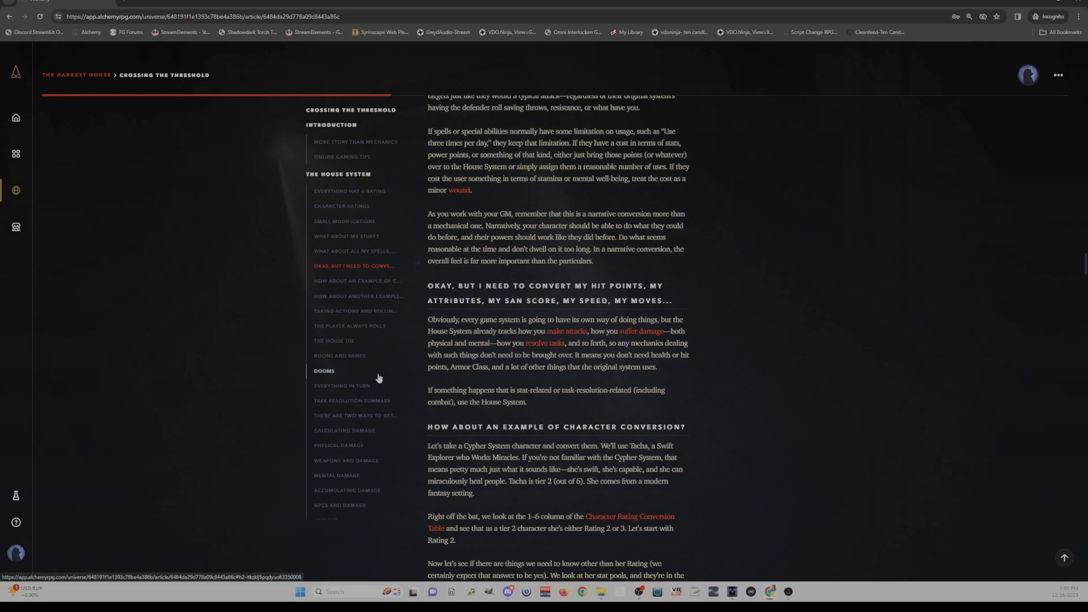
pyautogui.click(66, 77)
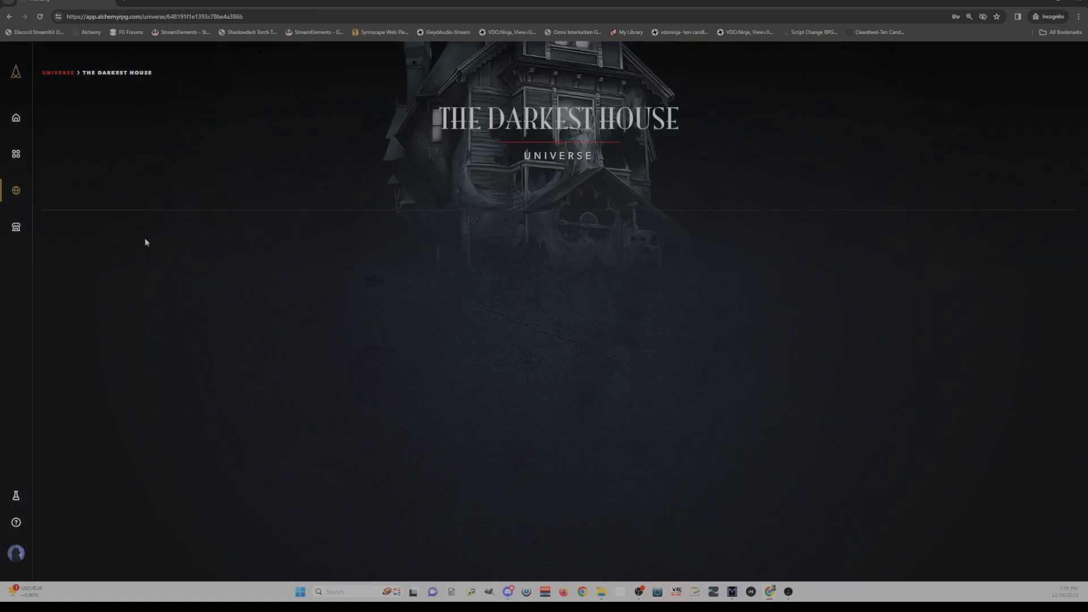
# - Return to the Player's Resources article in The Darkest House (Gwyd) and view its links and attachment
pyautogui.click(22, 193)
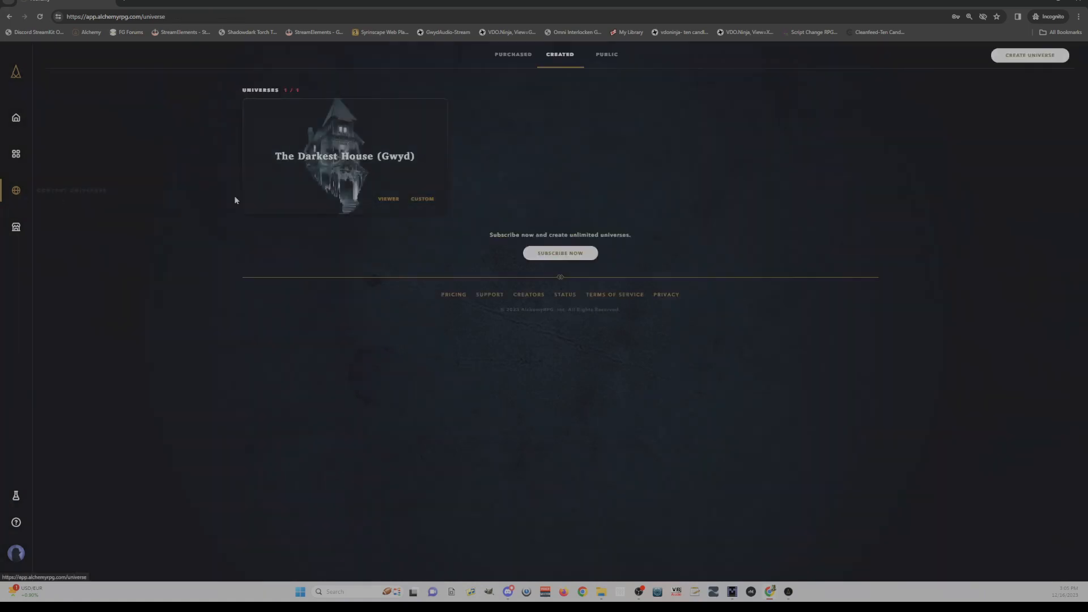
pyautogui.click(339, 159)
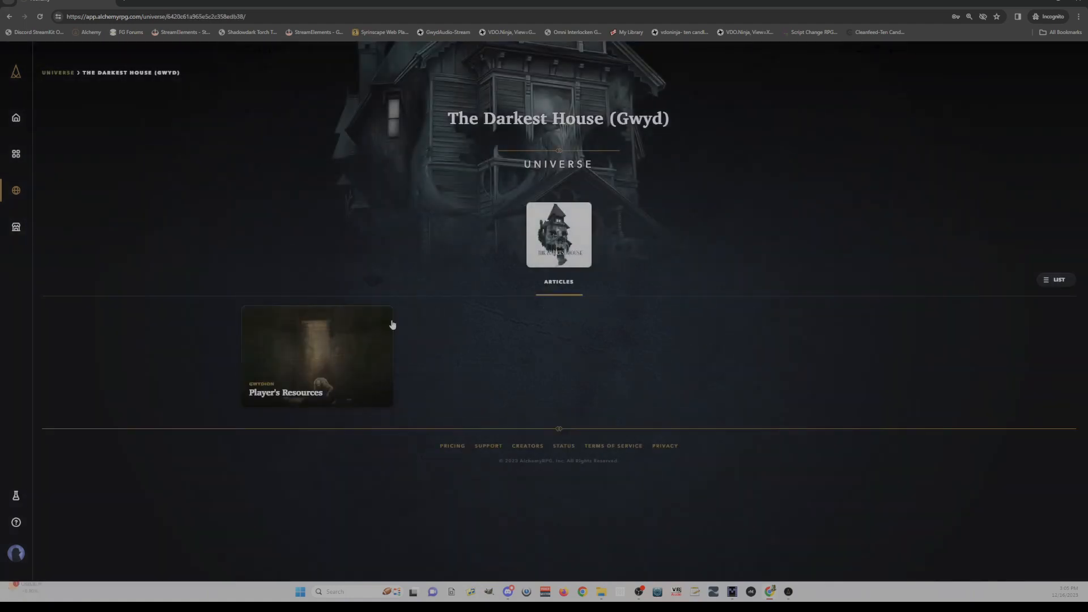
pyautogui.click(331, 348)
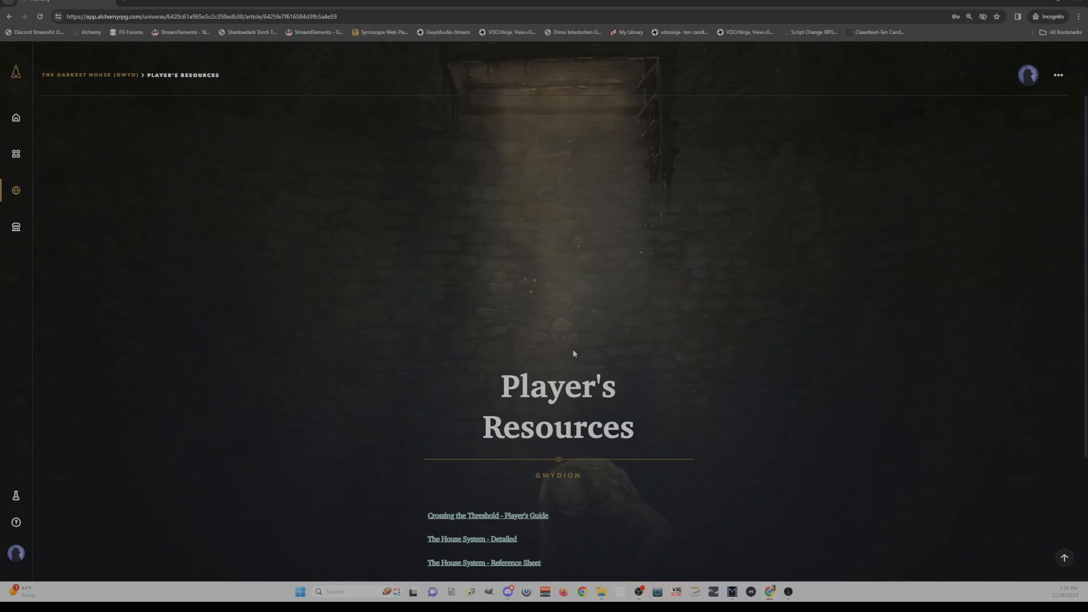
pyautogui.scroll(-2, 573, 354)
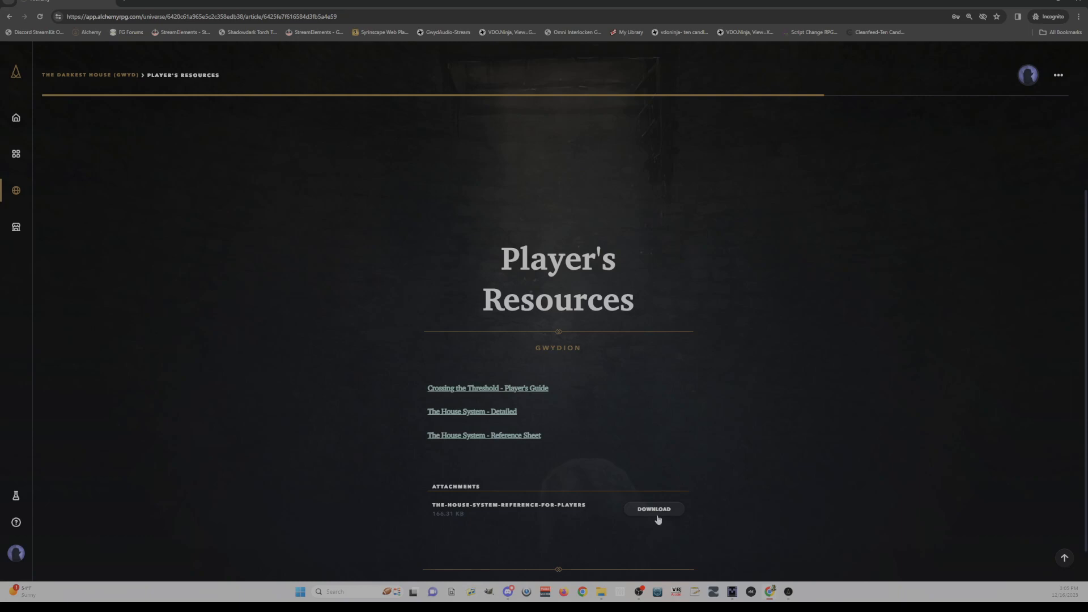
# - Open The House System - Reference Sheet PDF and enlarge it to 125%
pyautogui.click(464, 435)
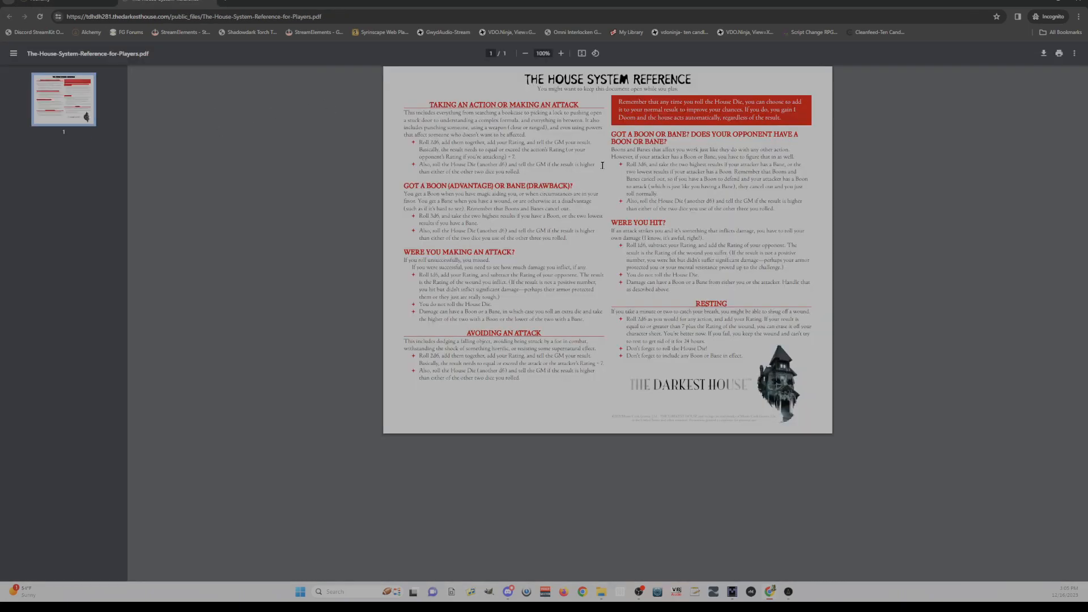
pyautogui.click(561, 53)
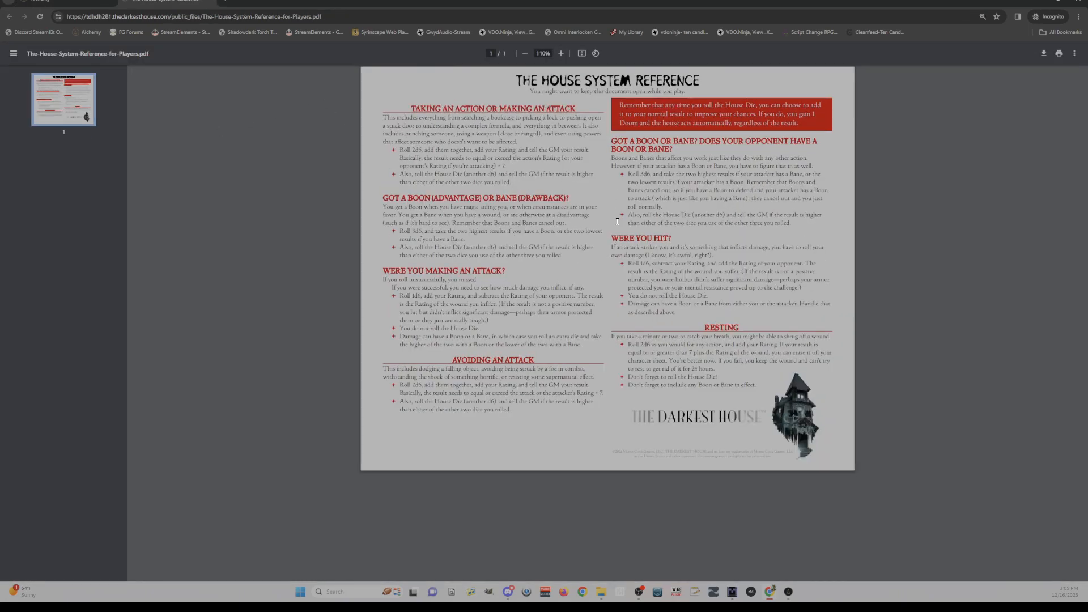
pyautogui.click(561, 53)
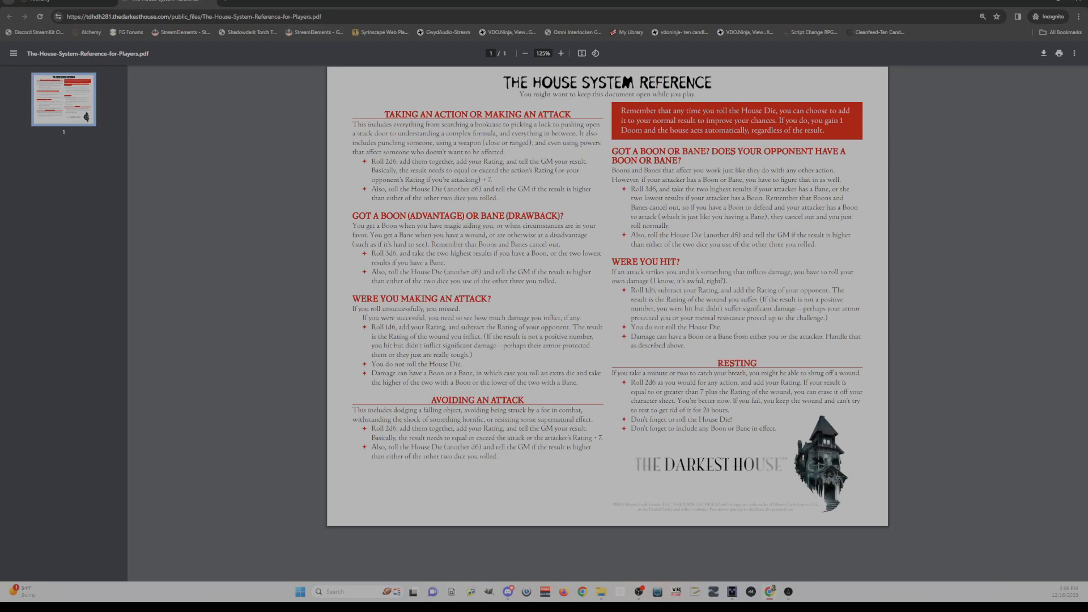
# - Close the reference sheet and, in the game master's app window, launch the game The Darkest House: Enhanced Edition
pyautogui.click(214, 2)
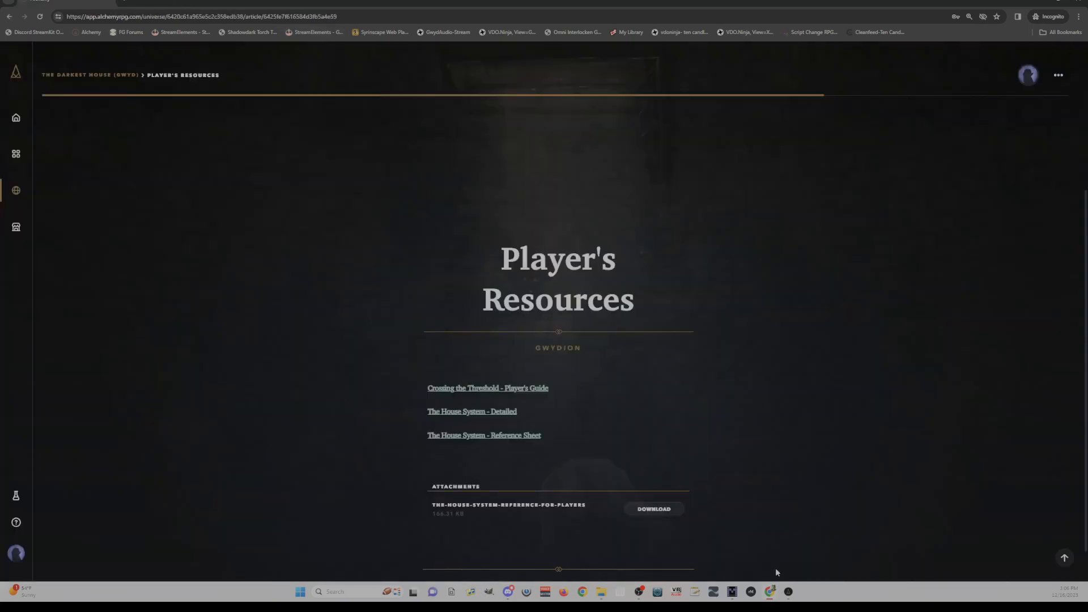
pyautogui.click(788, 543)
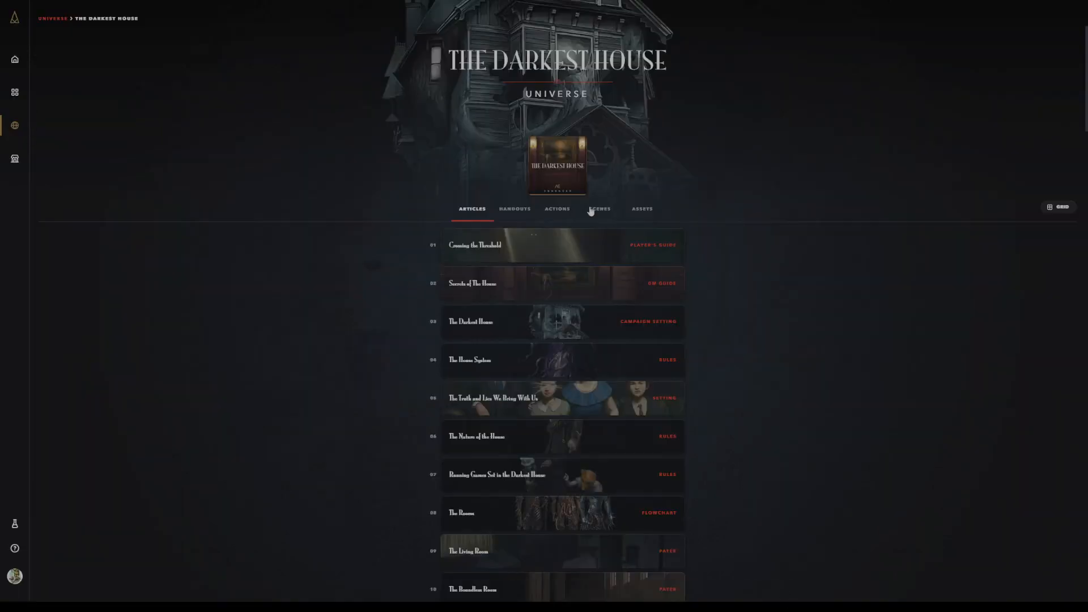
pyautogui.click(14, 92)
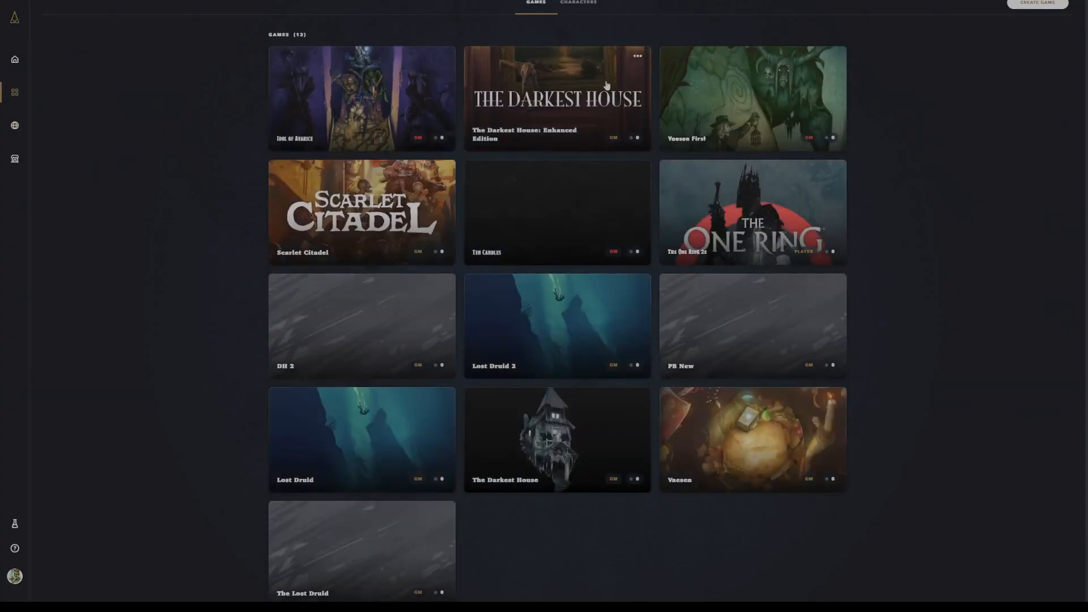
pyautogui.click(590, 103)
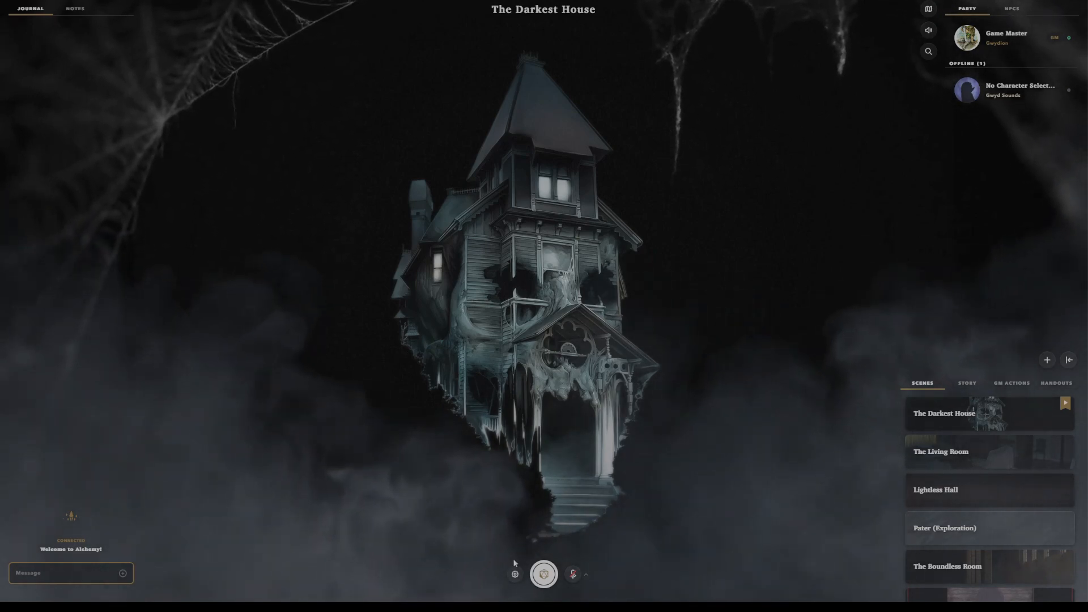
# - Set the game's theme to The Darkest House in its settings and return to the scene
pyautogui.click(515, 575)
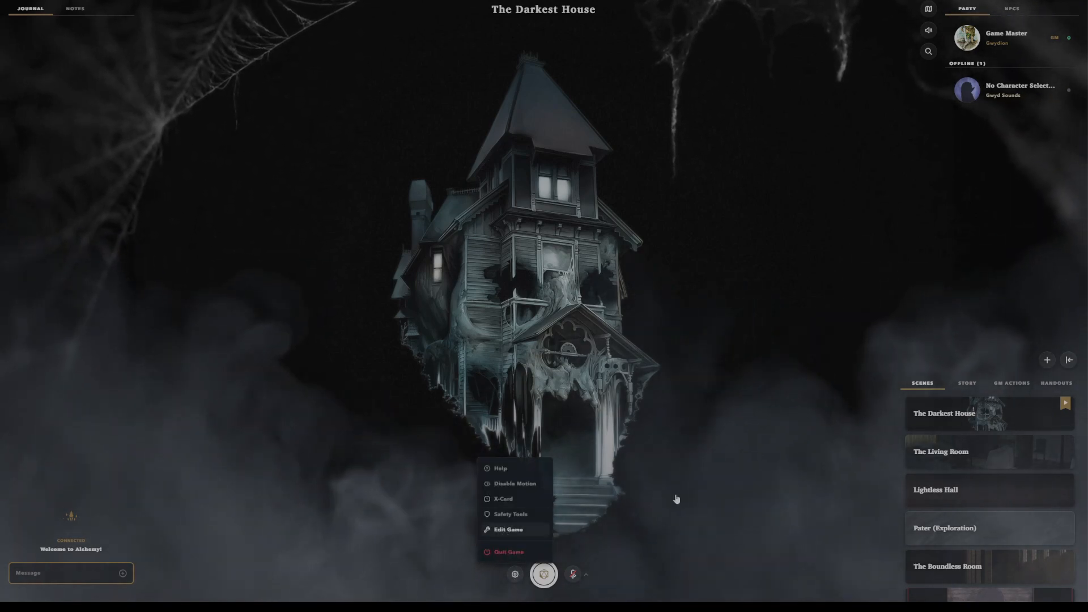
pyautogui.click(507, 530)
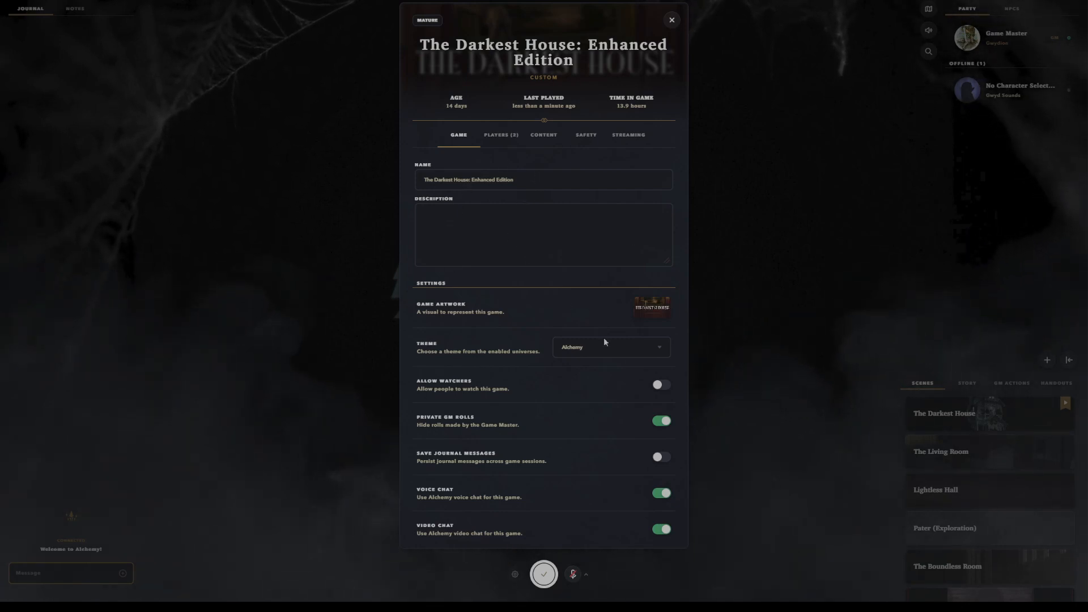
pyautogui.click(663, 351)
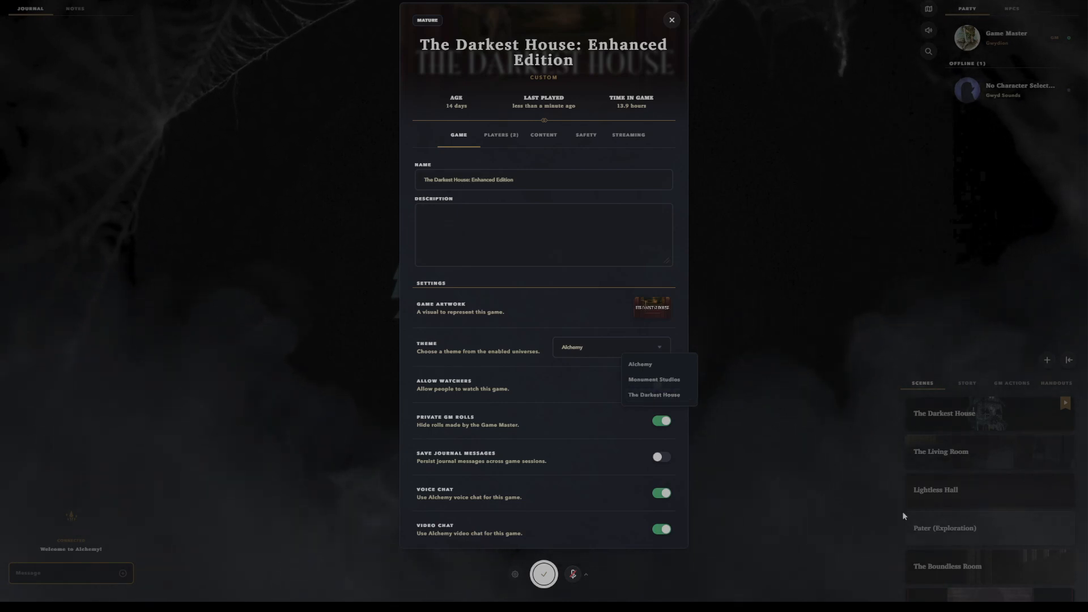
pyautogui.click(656, 395)
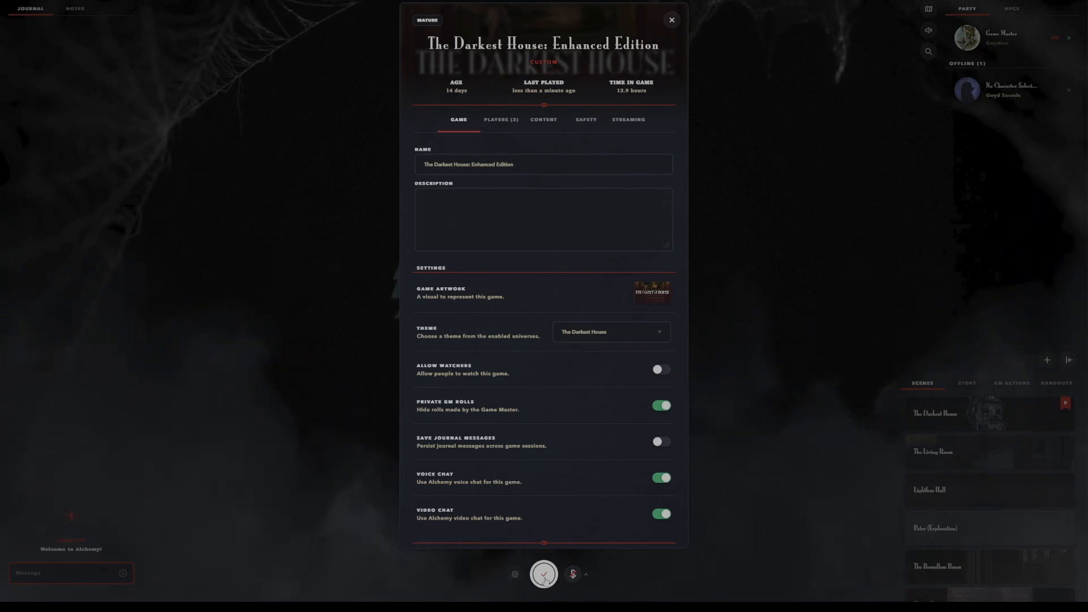
pyautogui.click(820, 446)
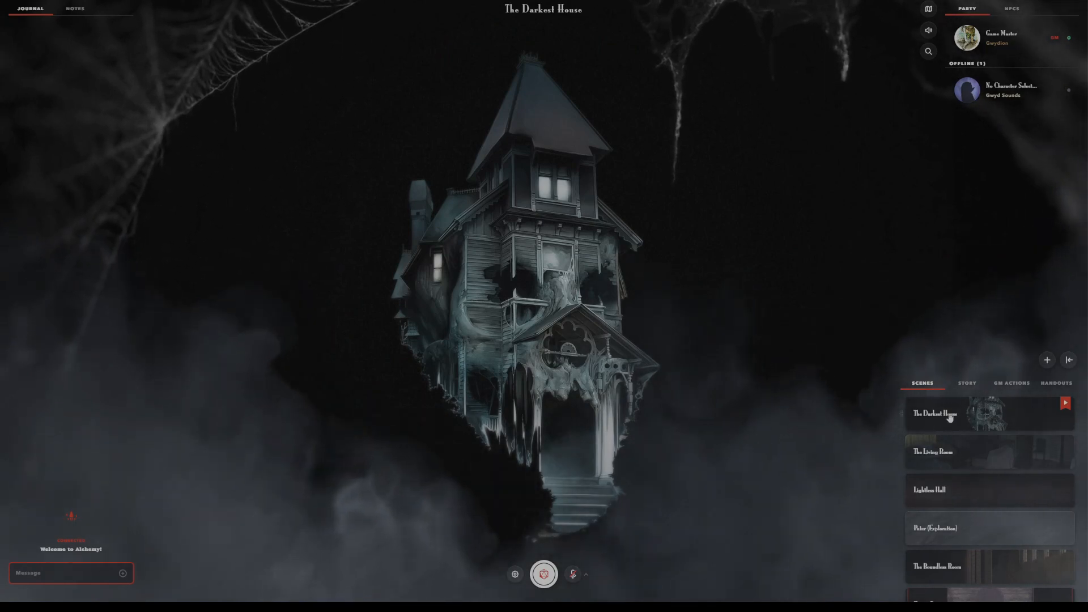
# - Reopen the game's settings and set the theme to Alchemy
pyautogui.click(514, 574)
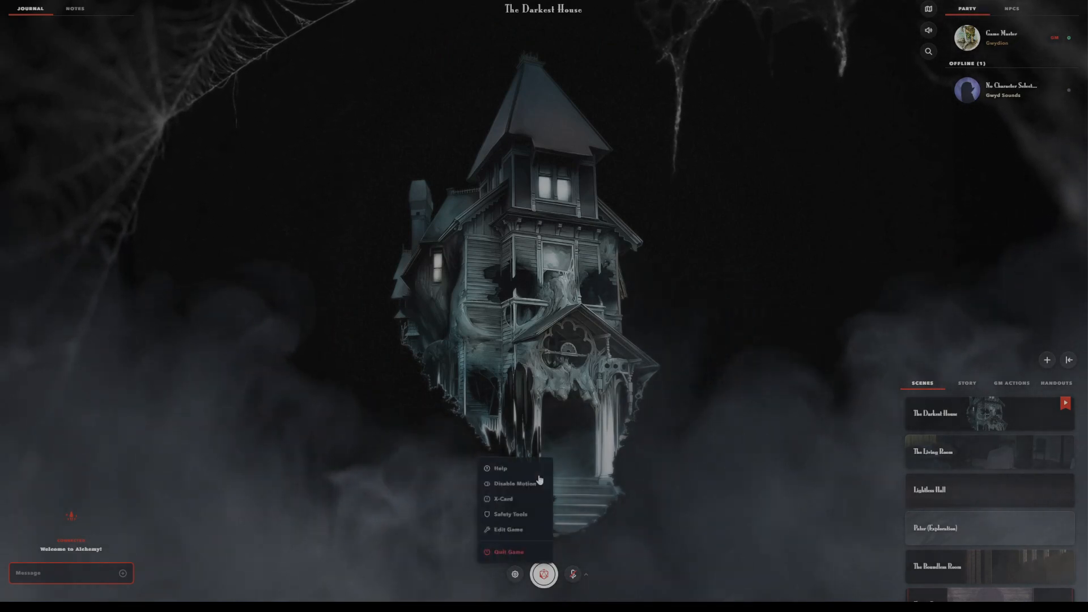
pyautogui.click(510, 529)
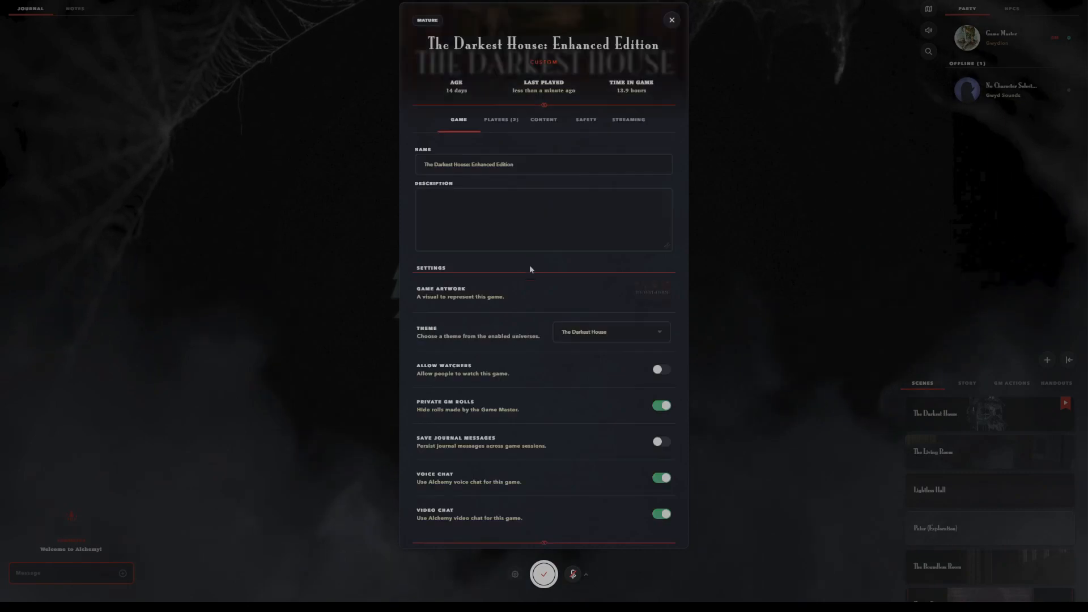
pyautogui.click(659, 337)
pyautogui.click(657, 350)
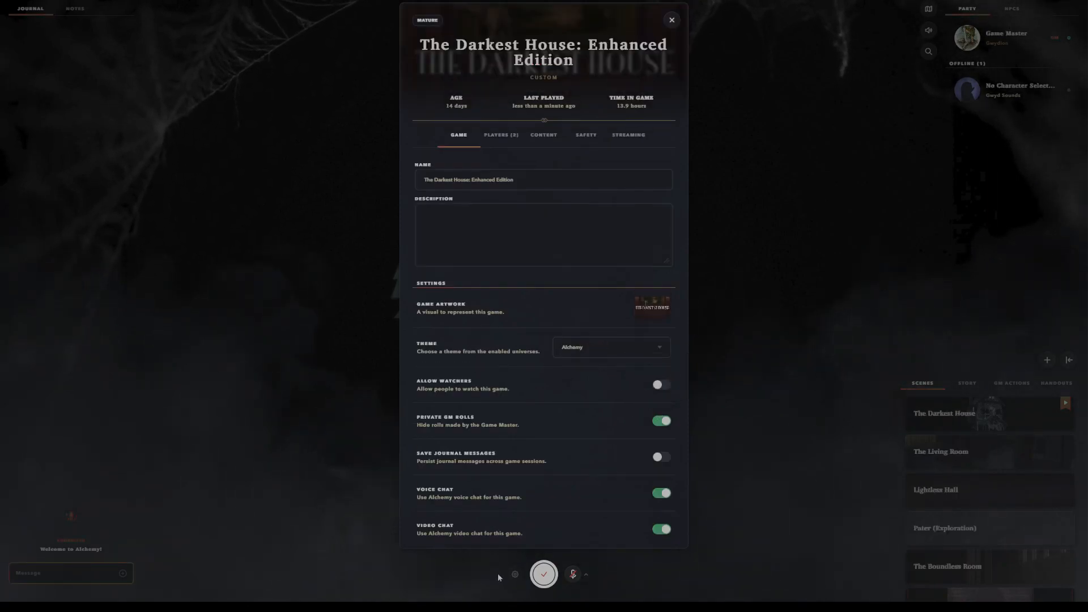
# - Review the game's players and its safety settings with the content warnings, and close the game settings
pyautogui.click(501, 136)
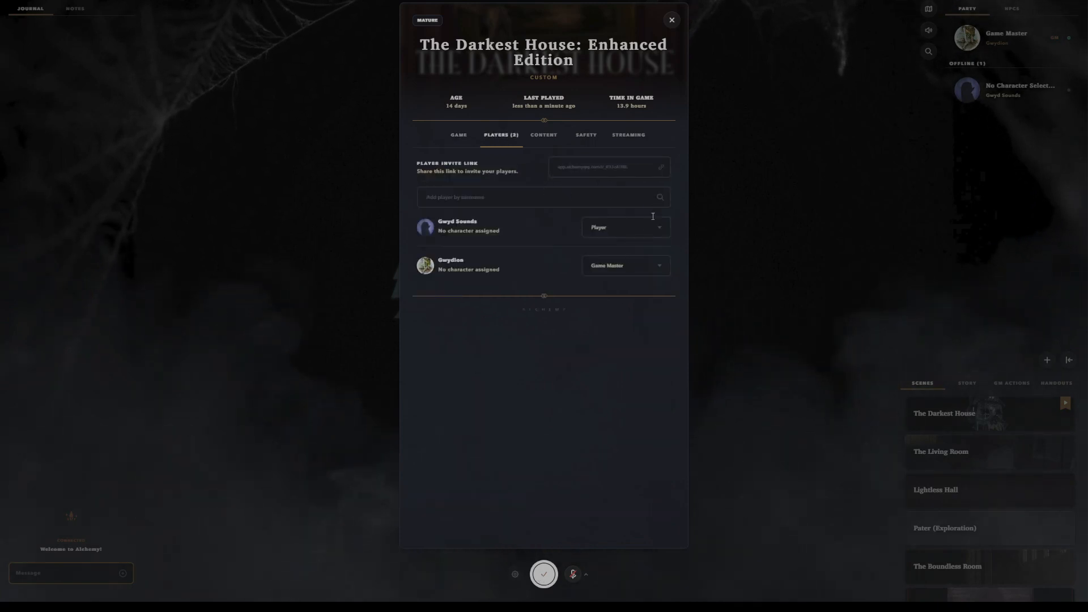
pyautogui.click(594, 135)
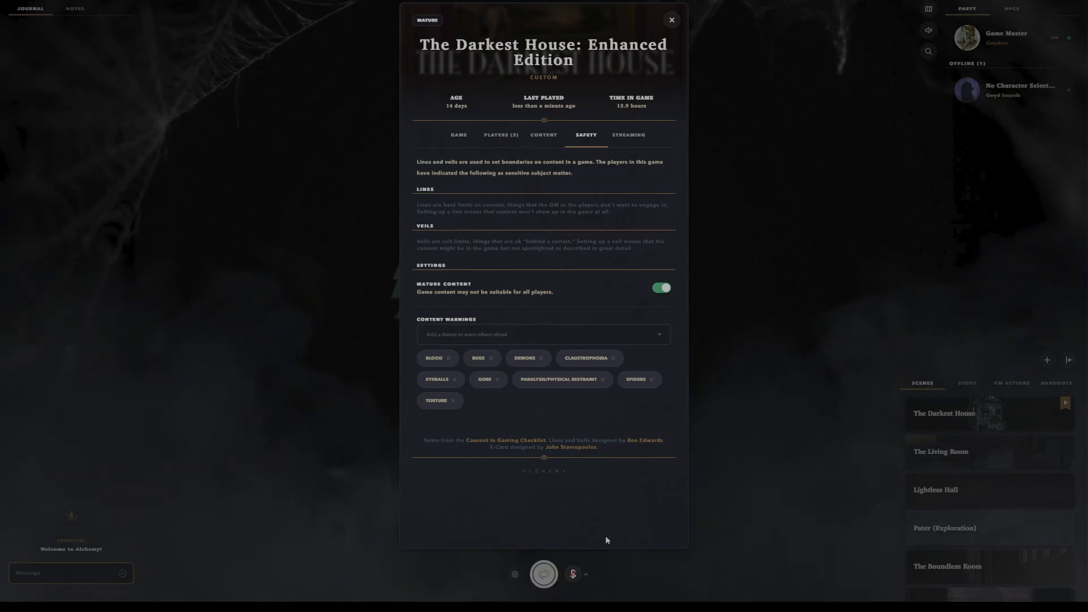
pyautogui.click(805, 512)
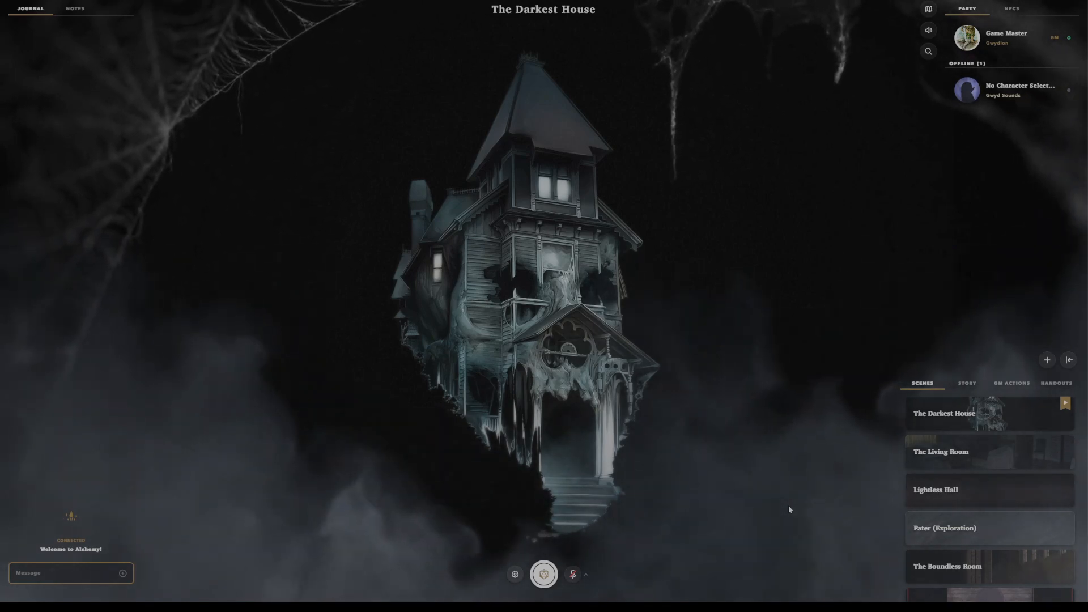
# - In the player account's browser window, join The Darkest House game with the library character Valanthe Liadon TDH, checking the premade characters too
pyautogui.hotkey('alt', 'Tab')
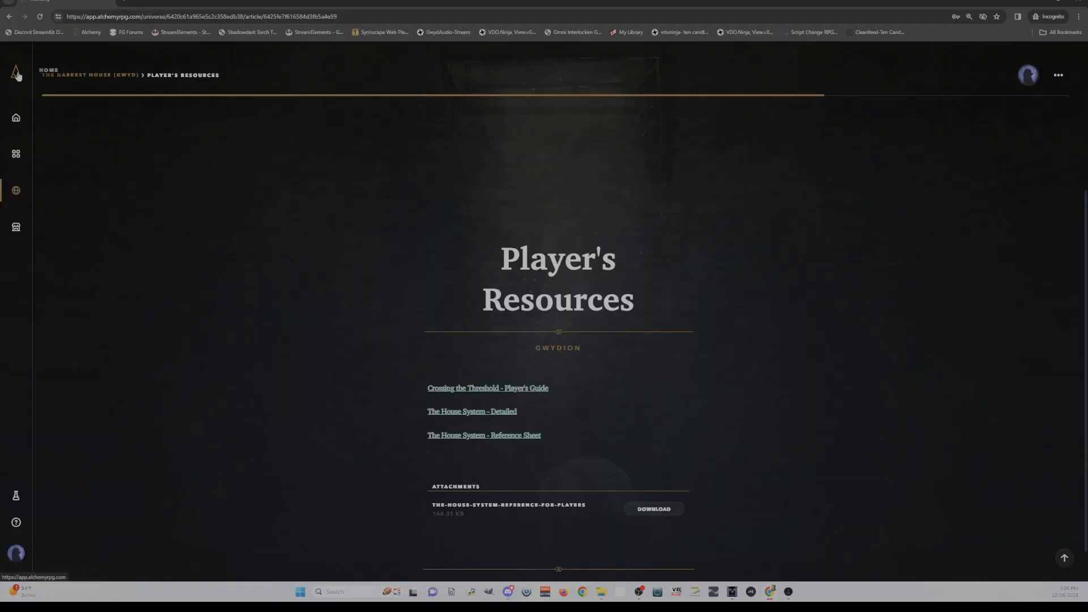
pyautogui.click(16, 124)
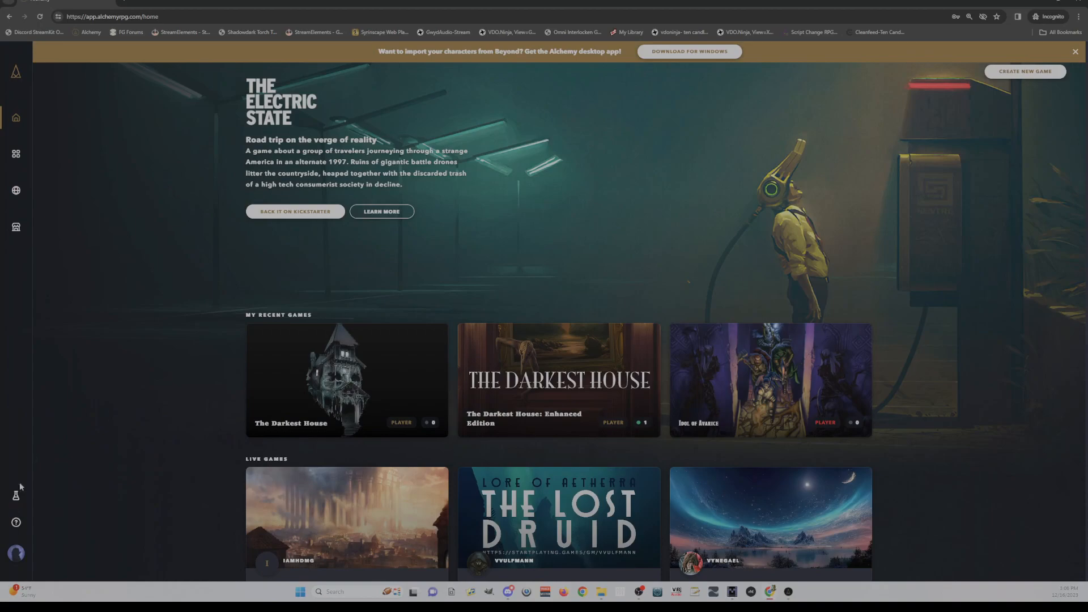
pyautogui.click(382, 389)
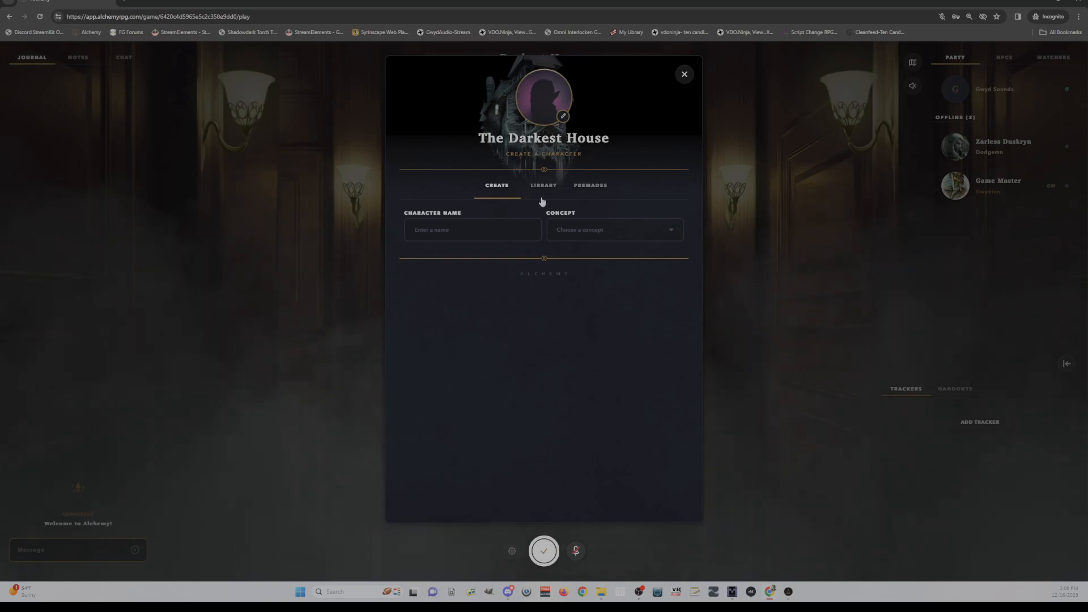
pyautogui.click(553, 187)
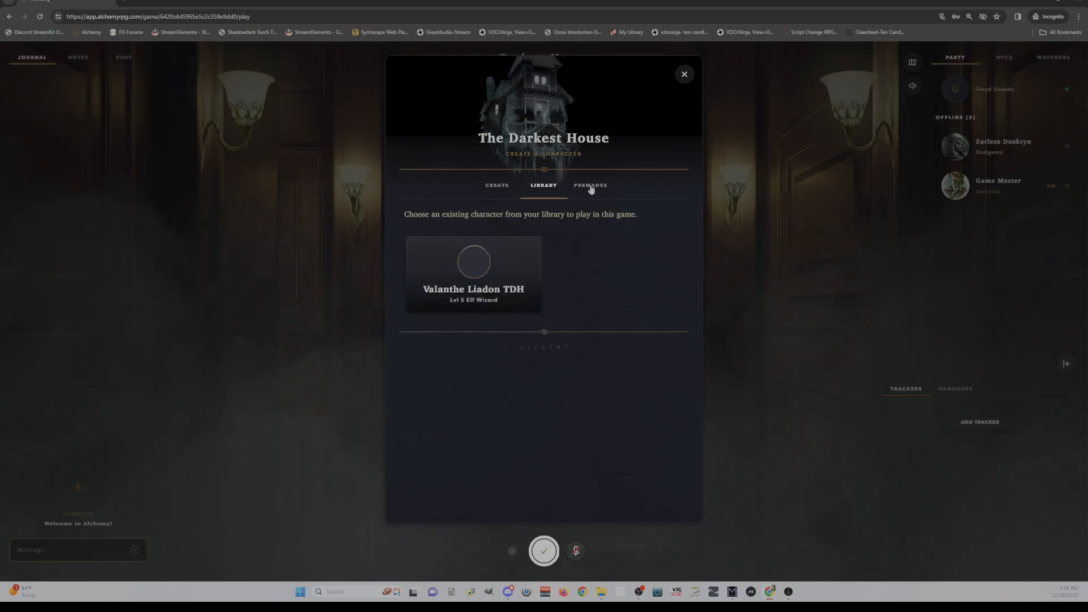
pyautogui.click(590, 187)
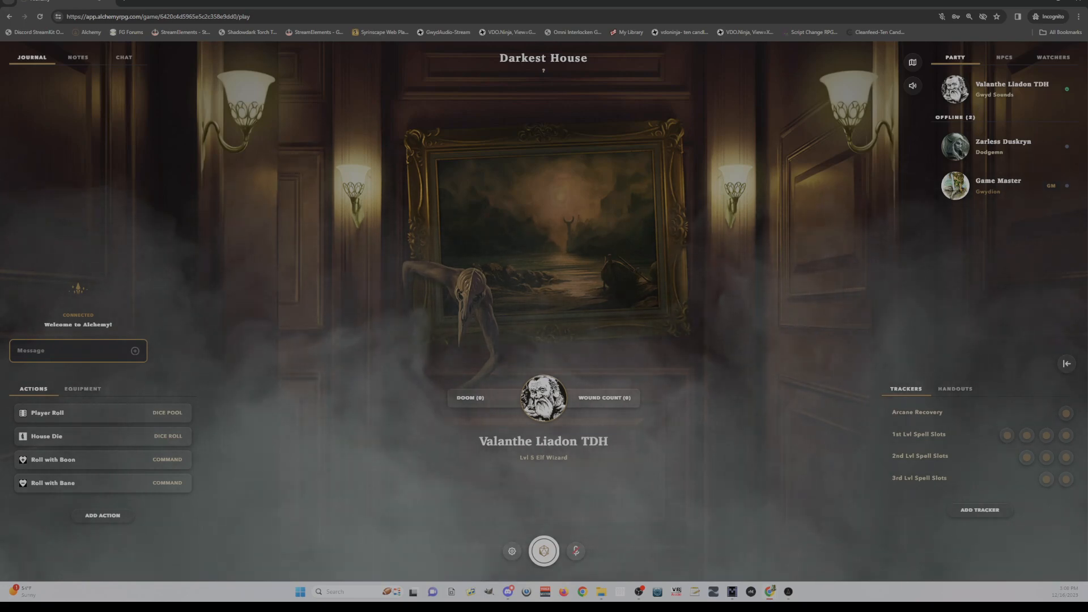
# - Open Valanthe Liadon TDH's character sheet for editing and examine its attributes, skills and features
pyautogui.click(544, 398)
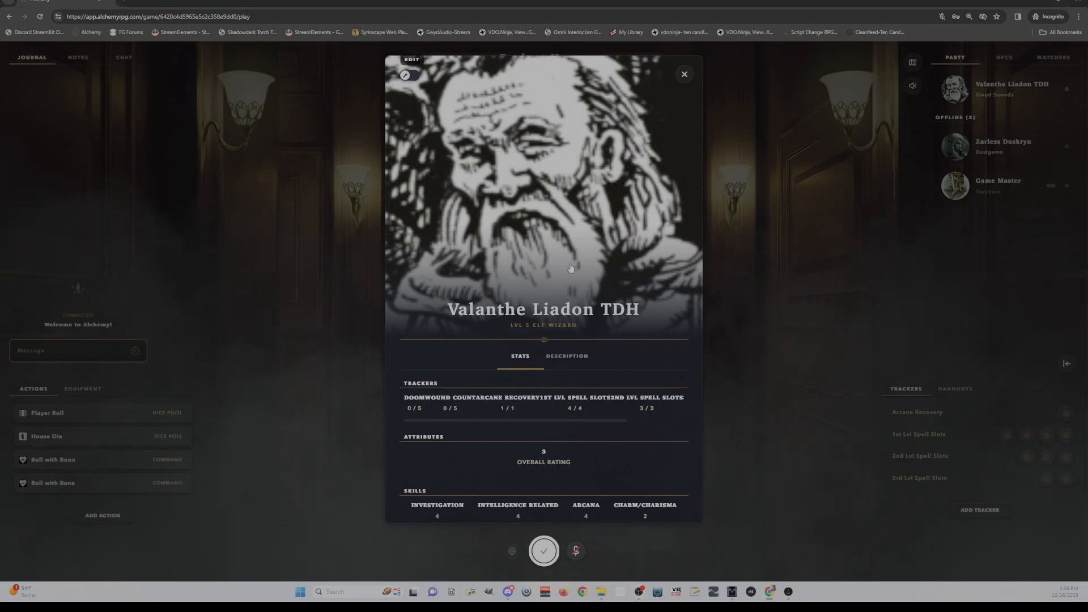
pyautogui.click(407, 75)
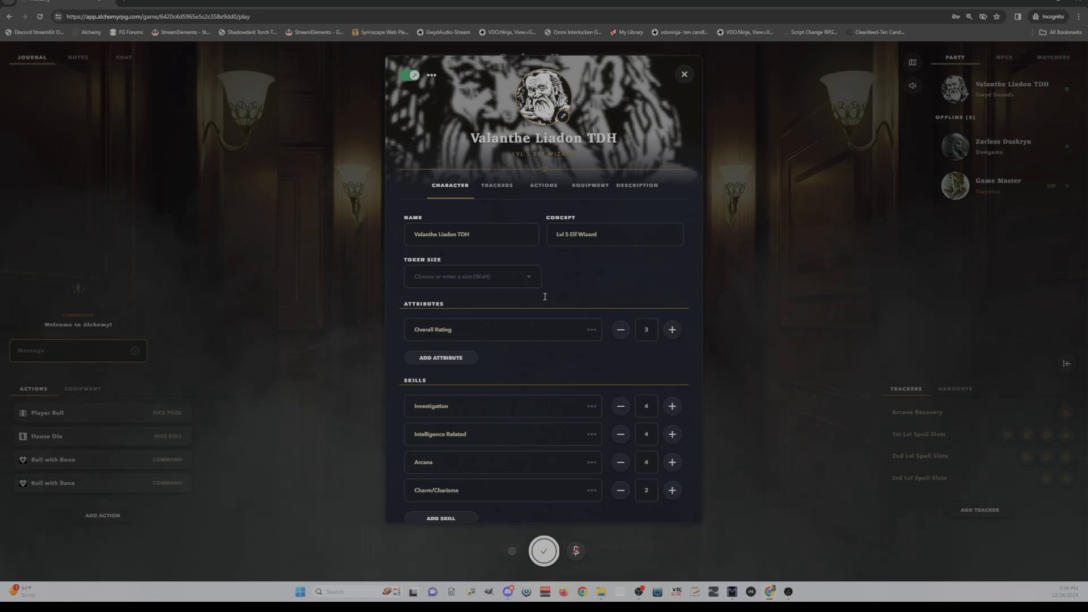
pyautogui.scroll(-1, 544, 297)
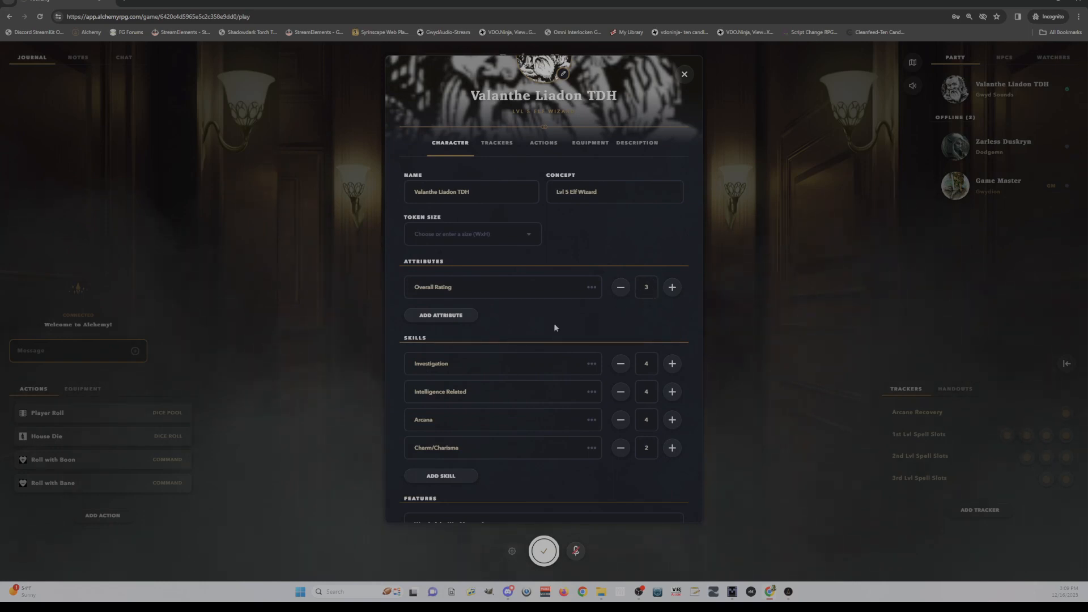
pyautogui.scroll(-1, 553, 326)
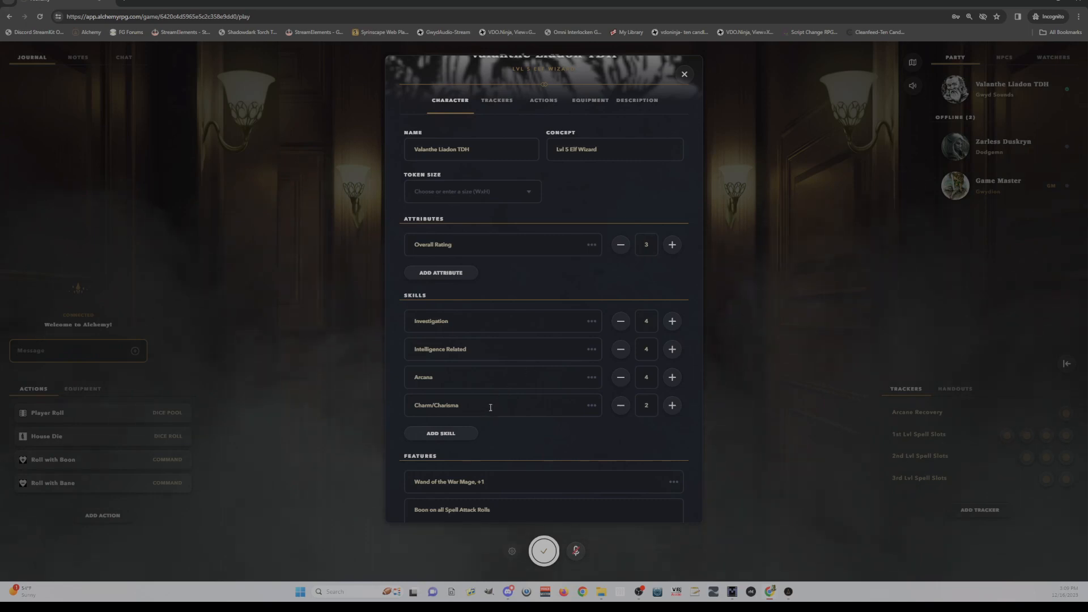
pyautogui.scroll(-1, 490, 408)
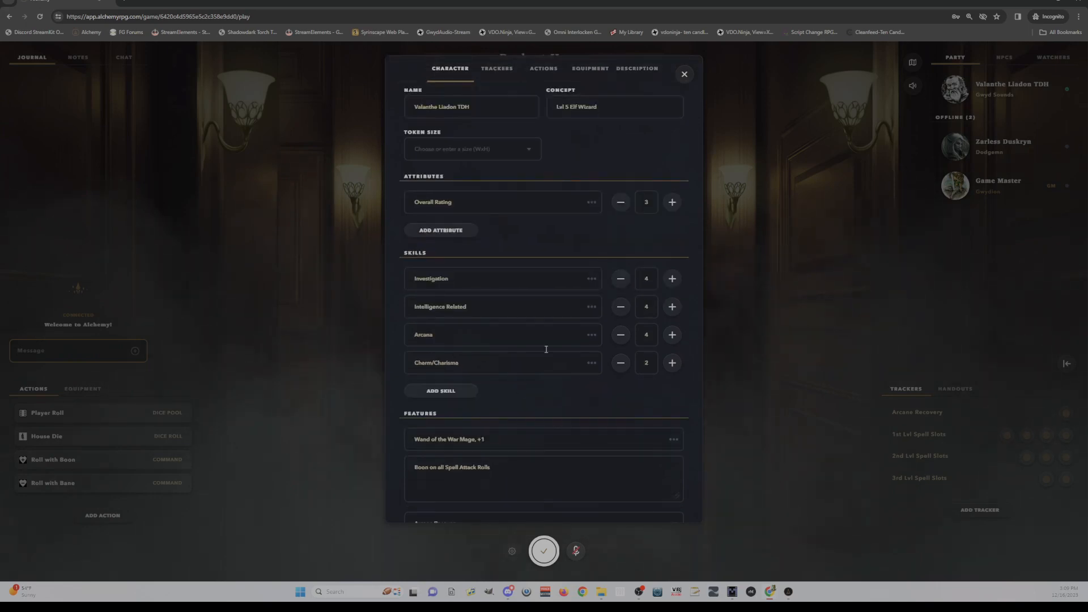
pyautogui.scroll(-1, 646, 365)
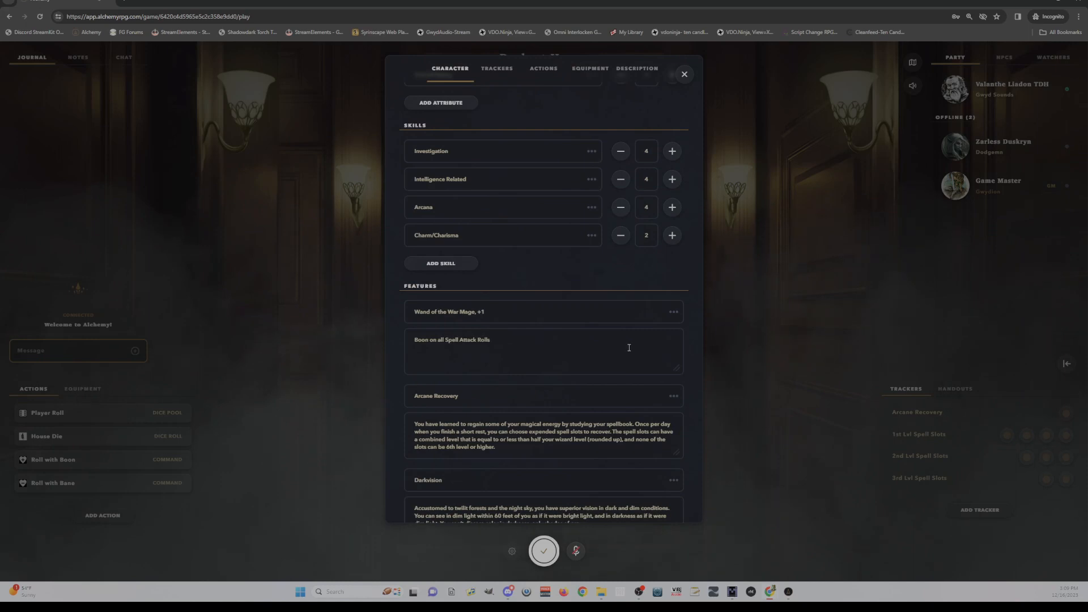
pyautogui.scroll(-2, 493, 319)
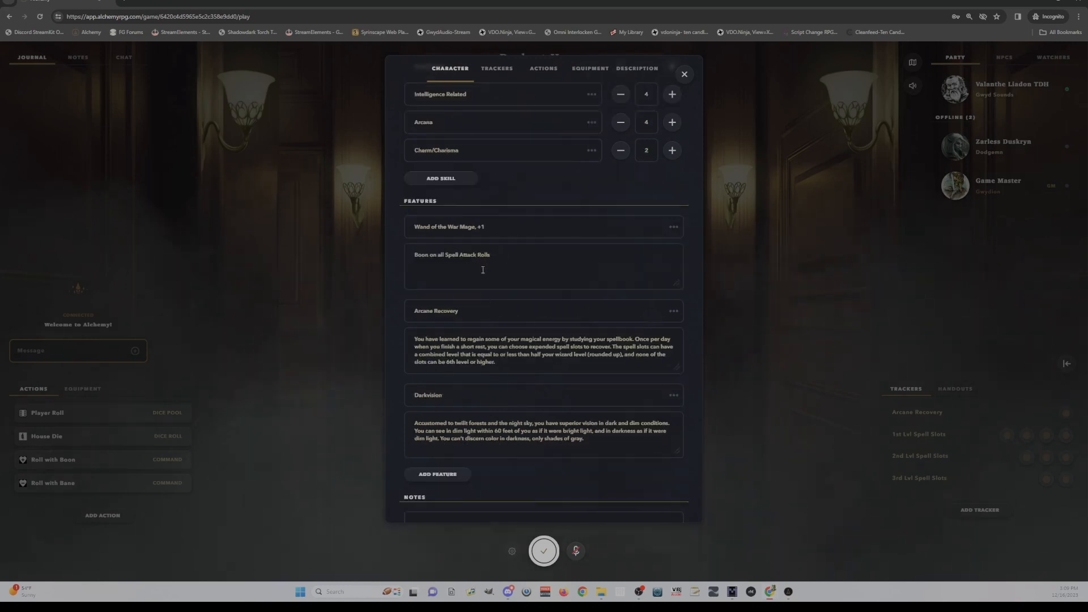
pyautogui.scroll(-1, 510, 317)
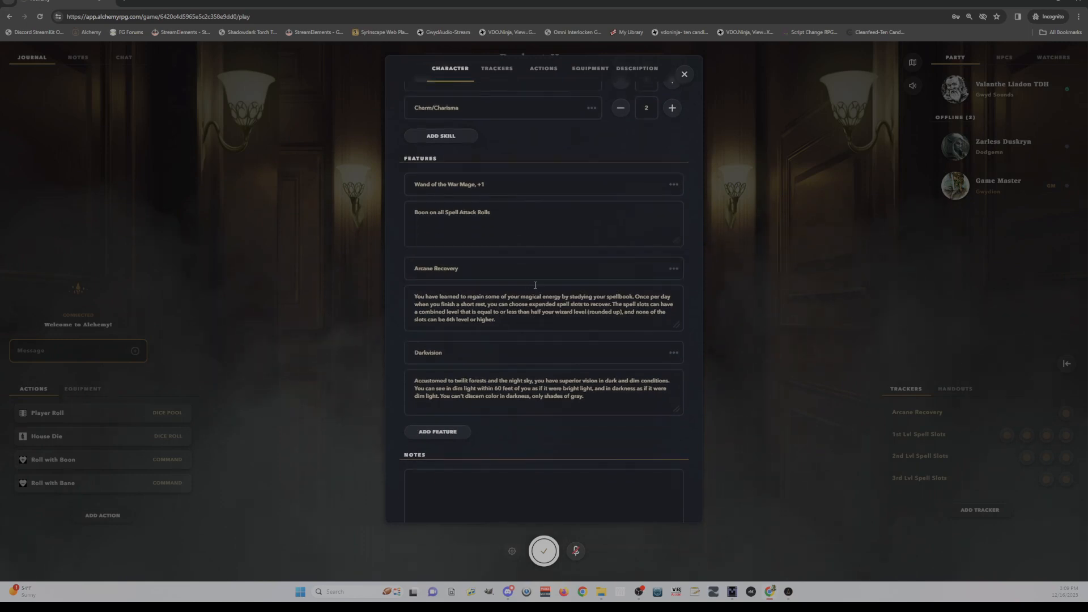
pyautogui.scroll(9, 559, 390)
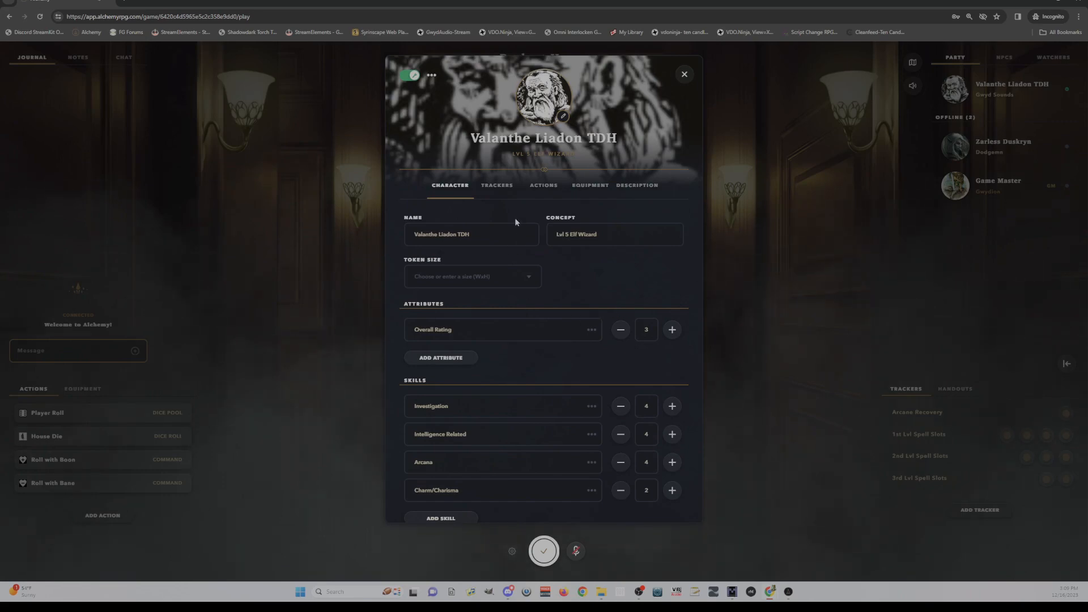
# - Examine the character's trackers: Doom, Wound Count, Arcane Recovery and the 1st to 3rd Lvl Spell Slots
pyautogui.click(497, 185)
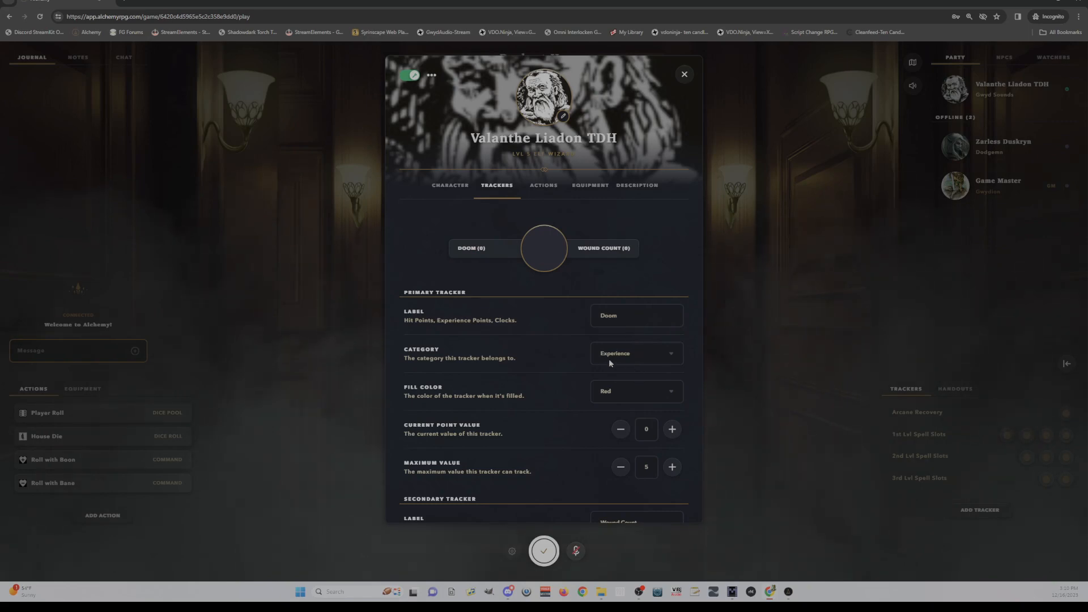
pyautogui.scroll(-1, 616, 363)
pyautogui.scroll(-2, 617, 362)
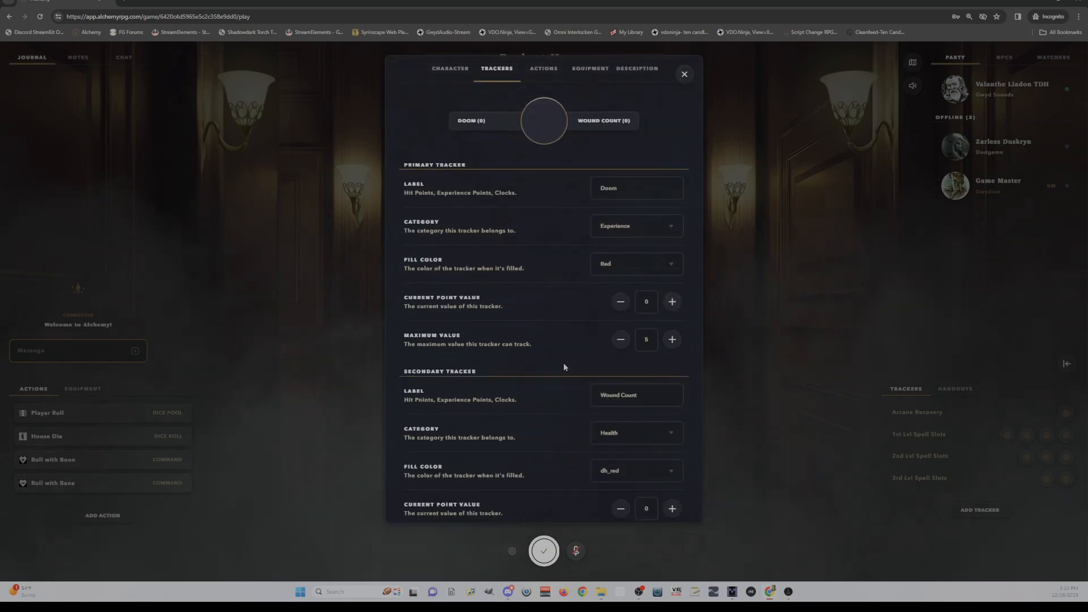
pyautogui.scroll(-2, 564, 366)
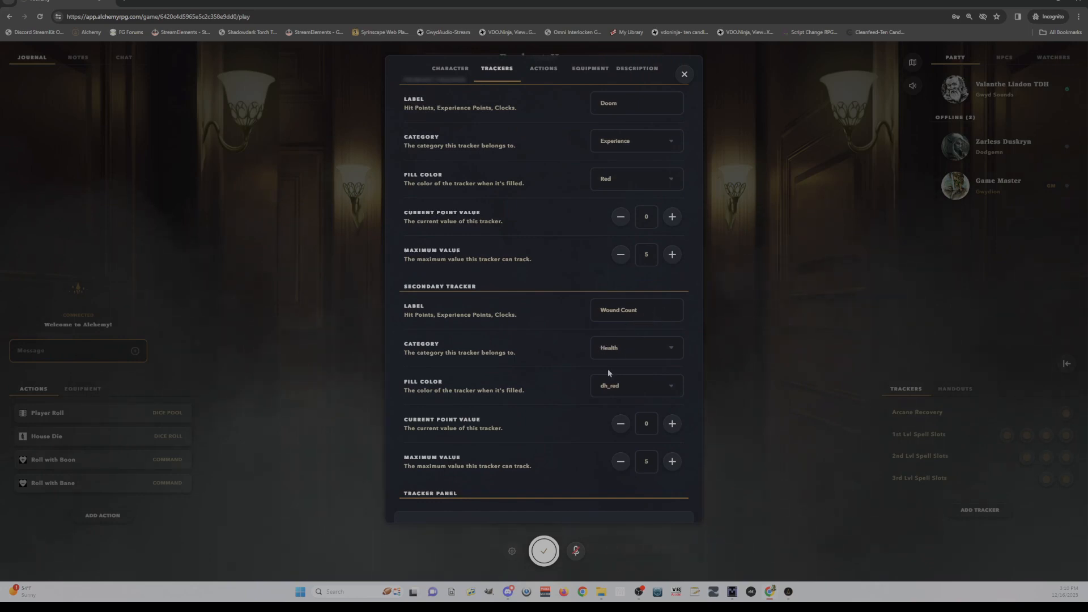
pyautogui.scroll(-7, 609, 373)
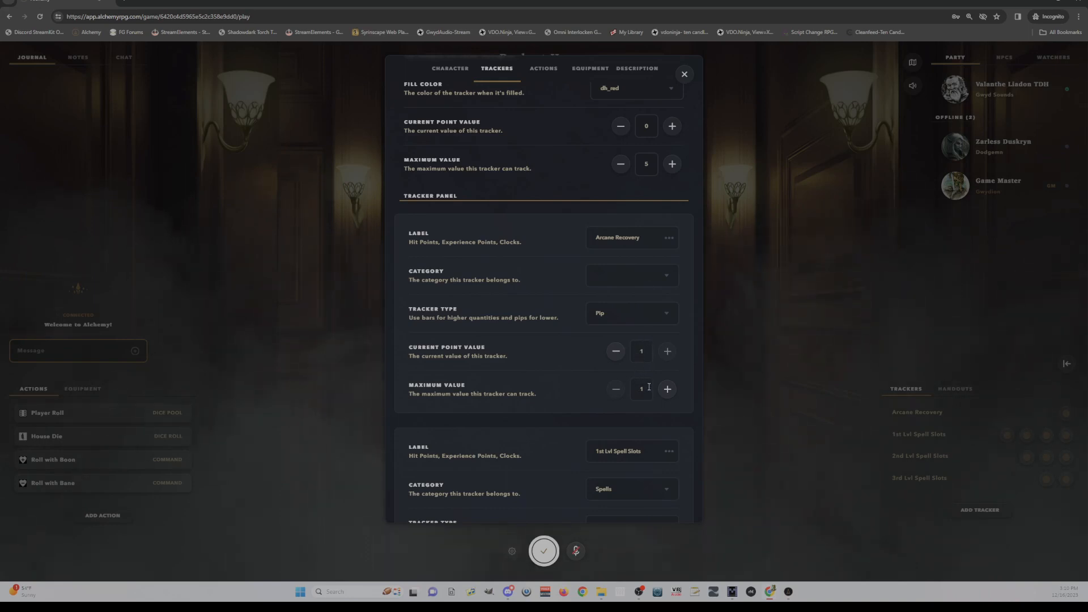
pyautogui.scroll(-1, 649, 388)
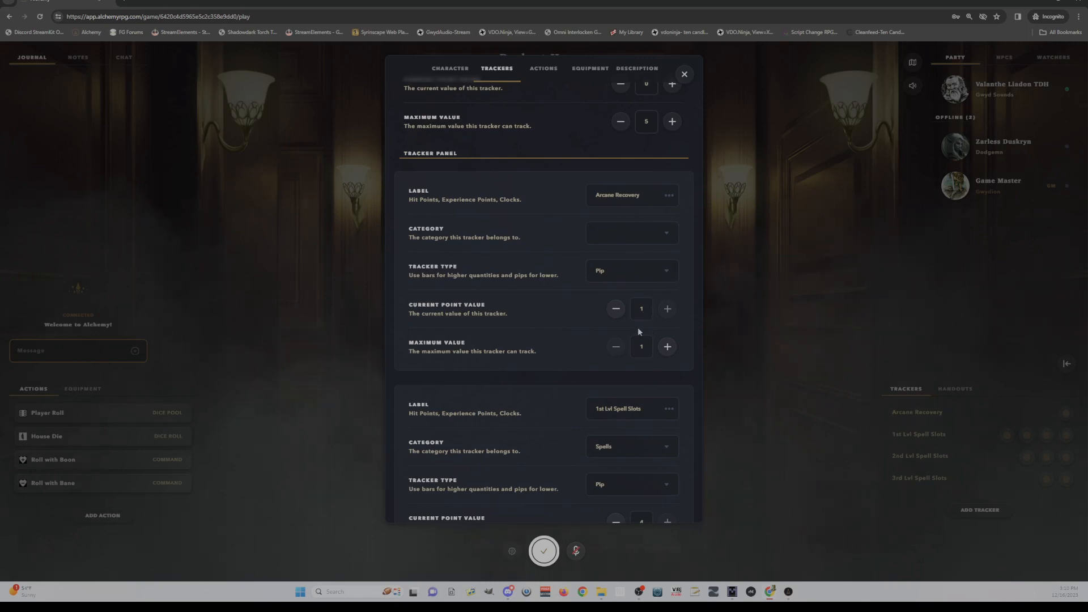
pyautogui.scroll(-3, 615, 341)
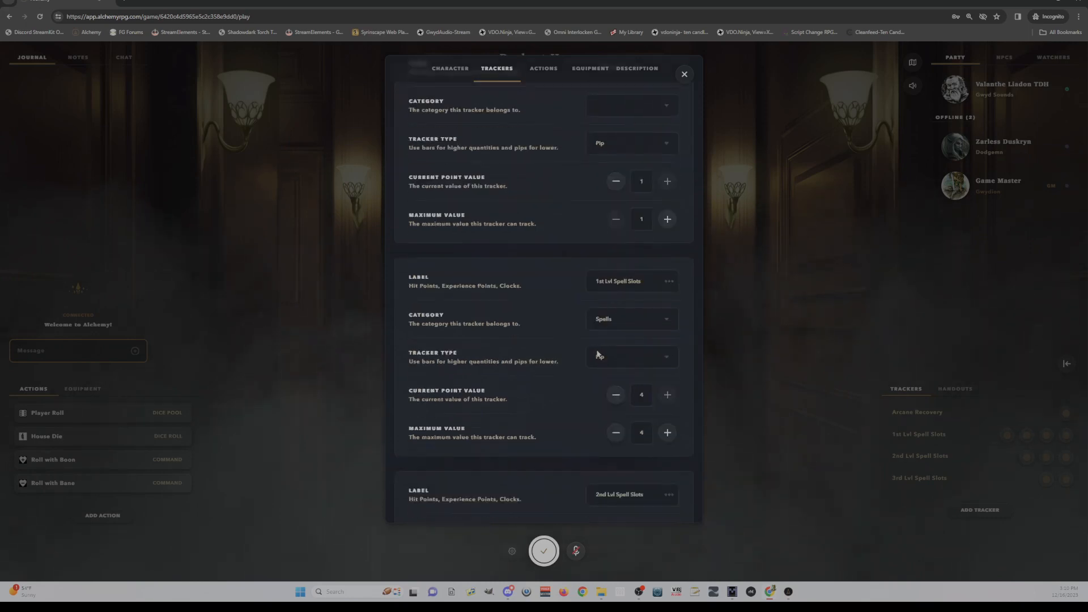
pyautogui.scroll(-1, 598, 355)
pyautogui.scroll(-1, 621, 328)
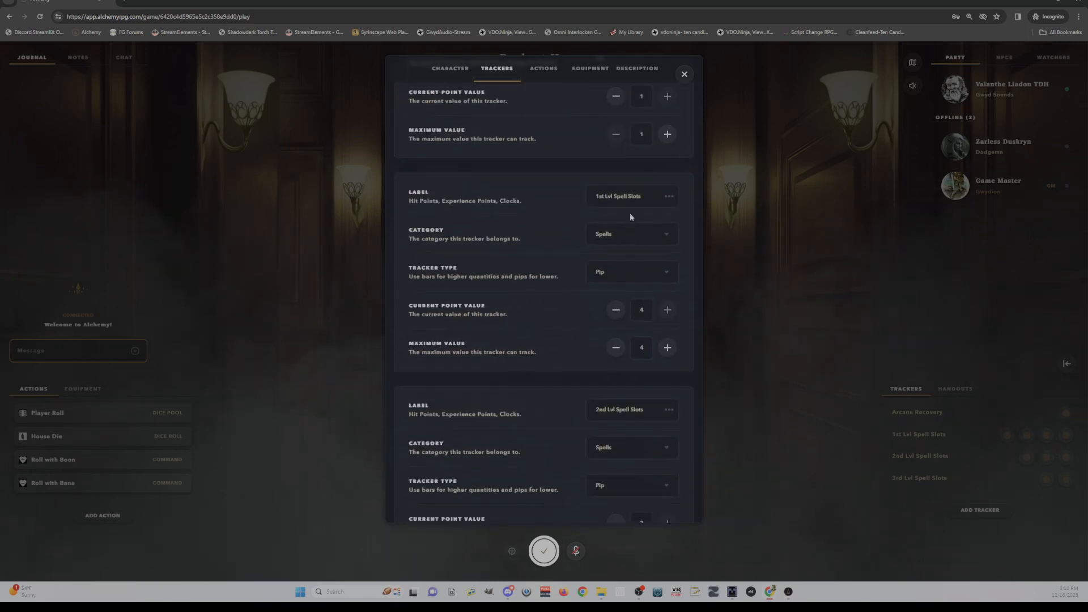
pyautogui.scroll(-5, 622, 352)
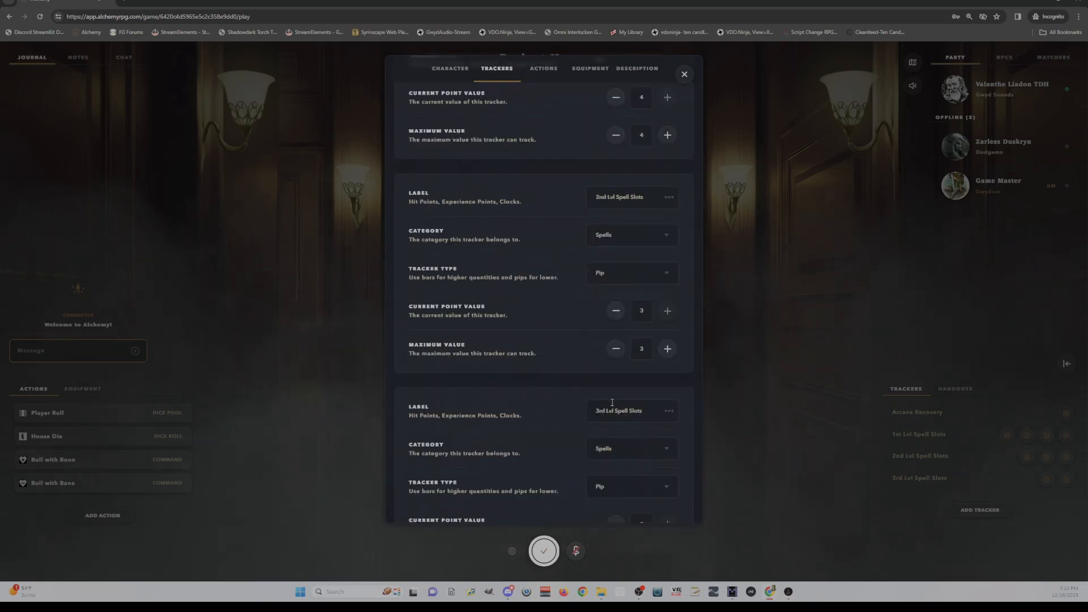
pyautogui.scroll(-1, 612, 402)
pyautogui.scroll(17, 607, 263)
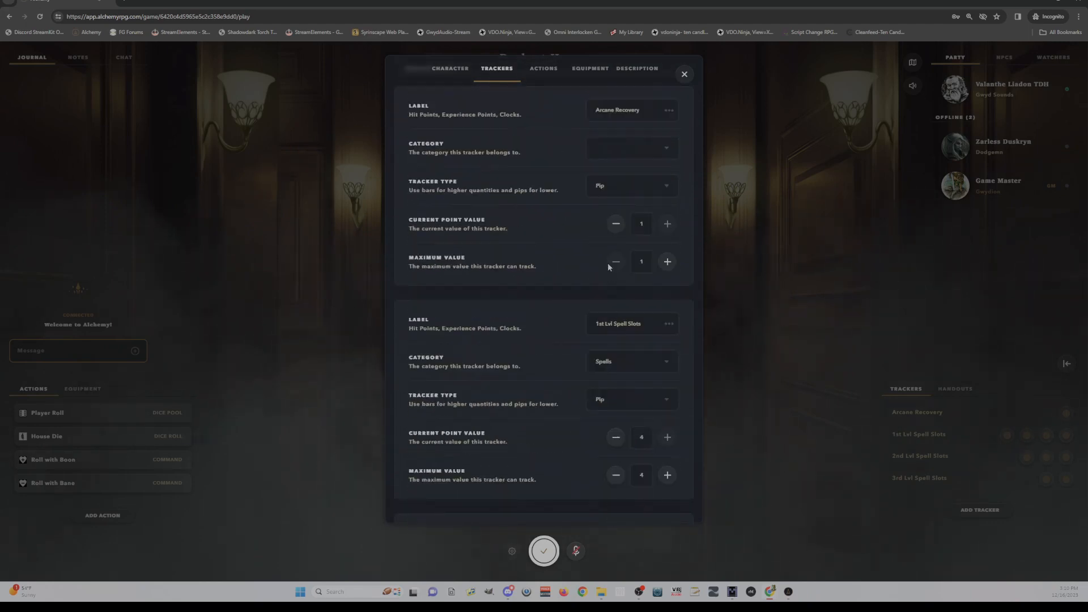
# - Review the character's actions and the dice pool settings of Player Roll, and close that action
pyautogui.click(550, 74)
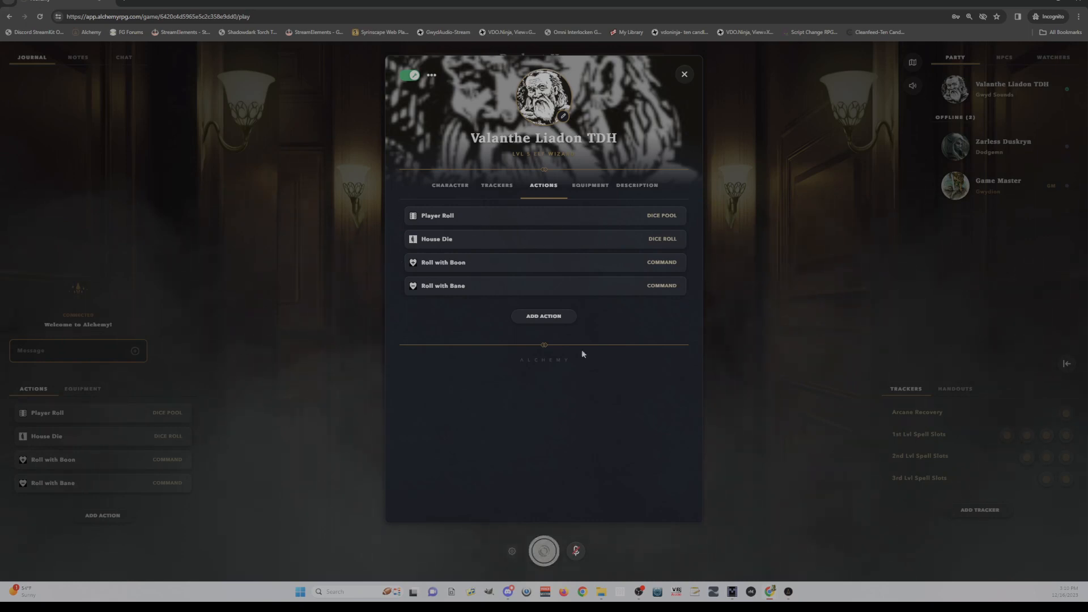
pyautogui.click(602, 220)
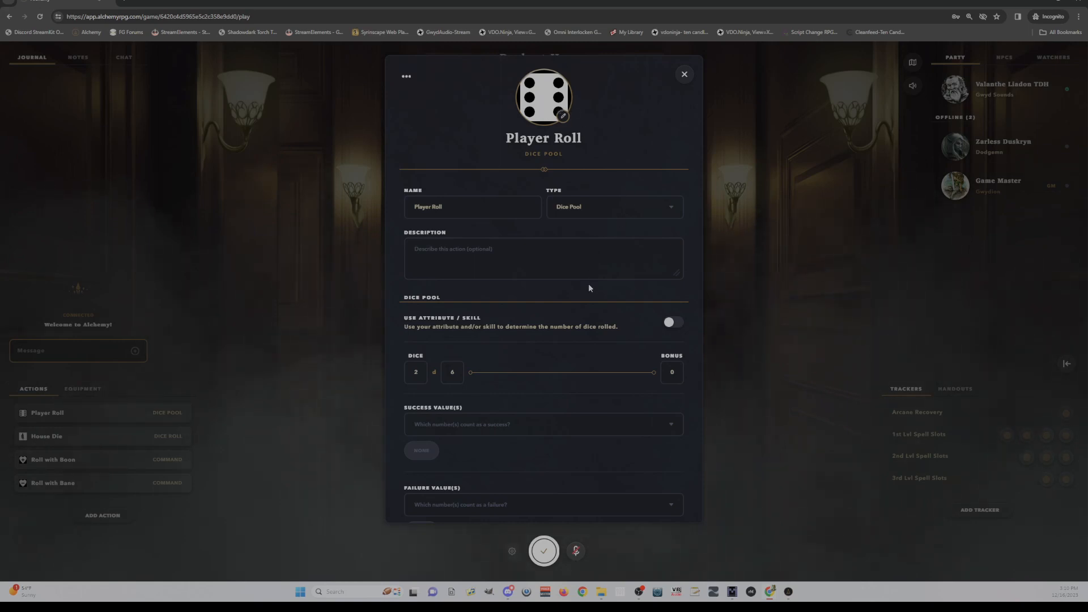
pyautogui.scroll(-1, 588, 284)
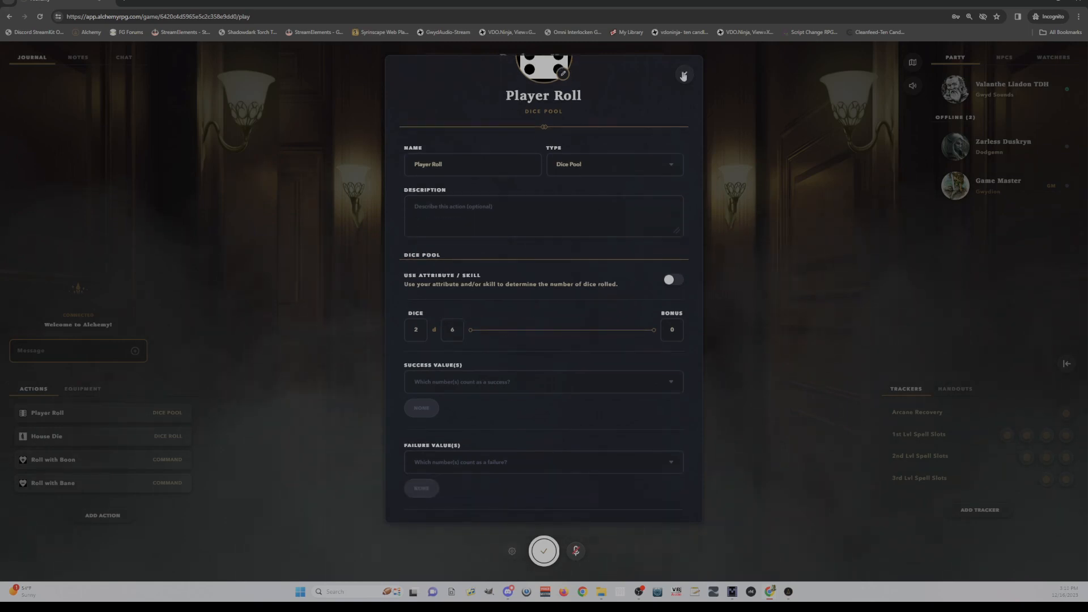
pyautogui.scroll(1, 496, 98)
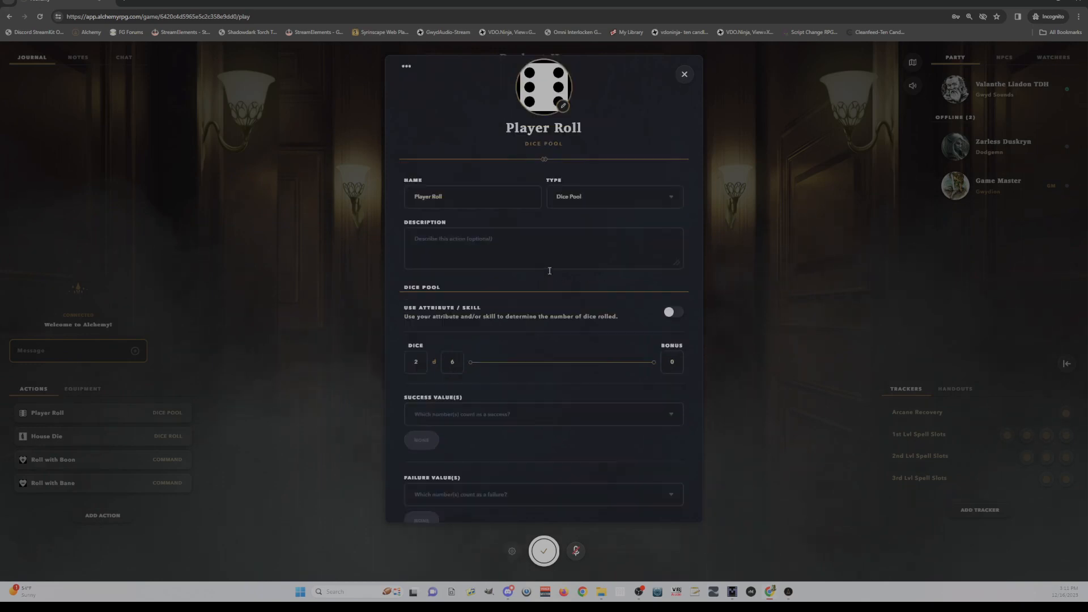
pyautogui.click(689, 75)
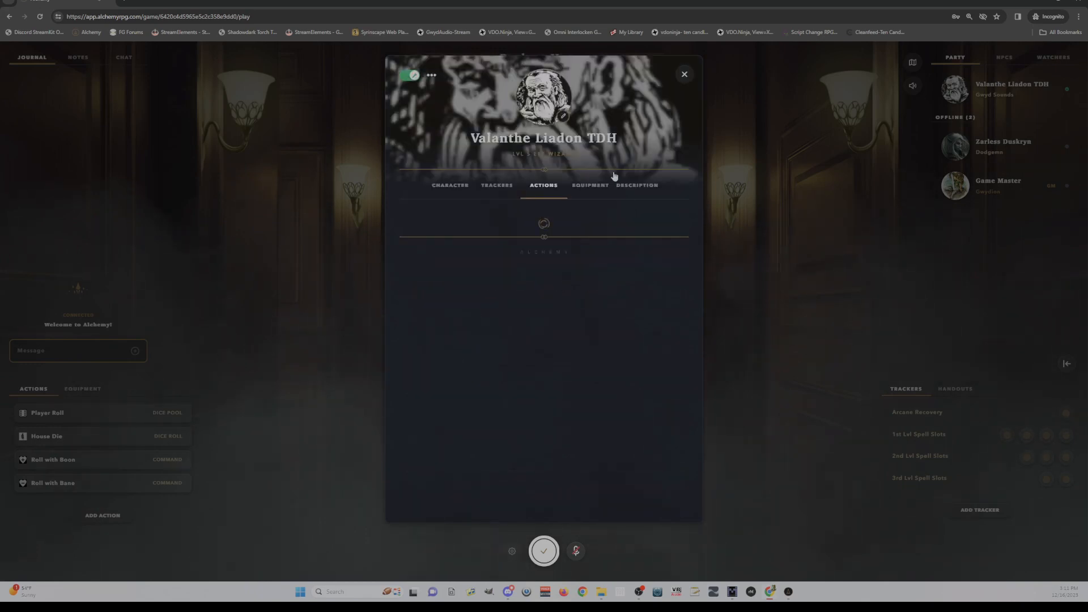
# - Examine the Shocking Grasp cantrip's quantity in the character's equipment in edit mode, and save and close the item and the character sheet
pyautogui.click(591, 185)
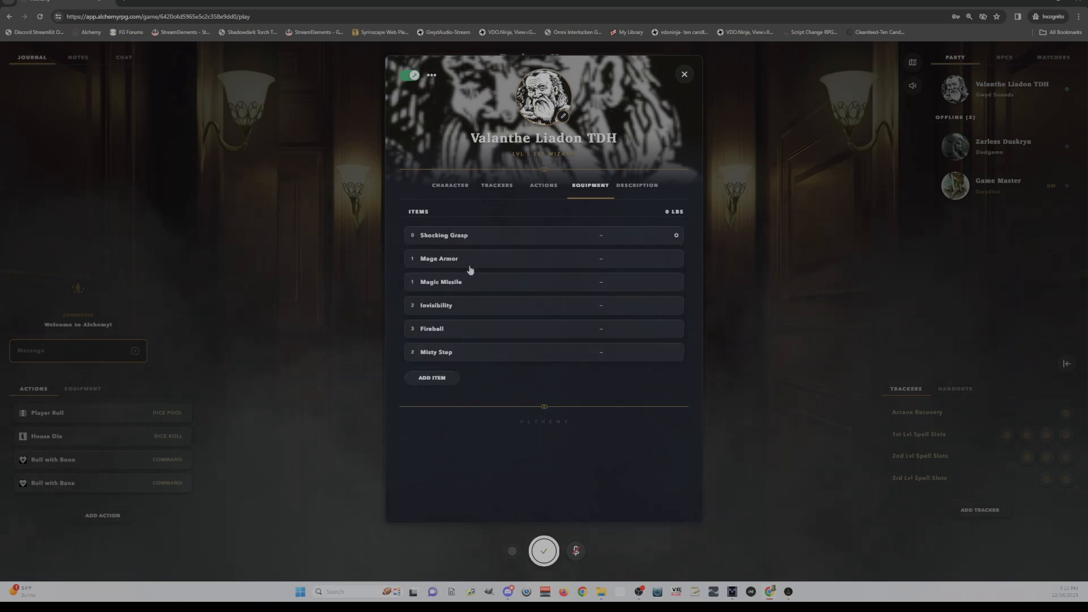
pyautogui.click(480, 239)
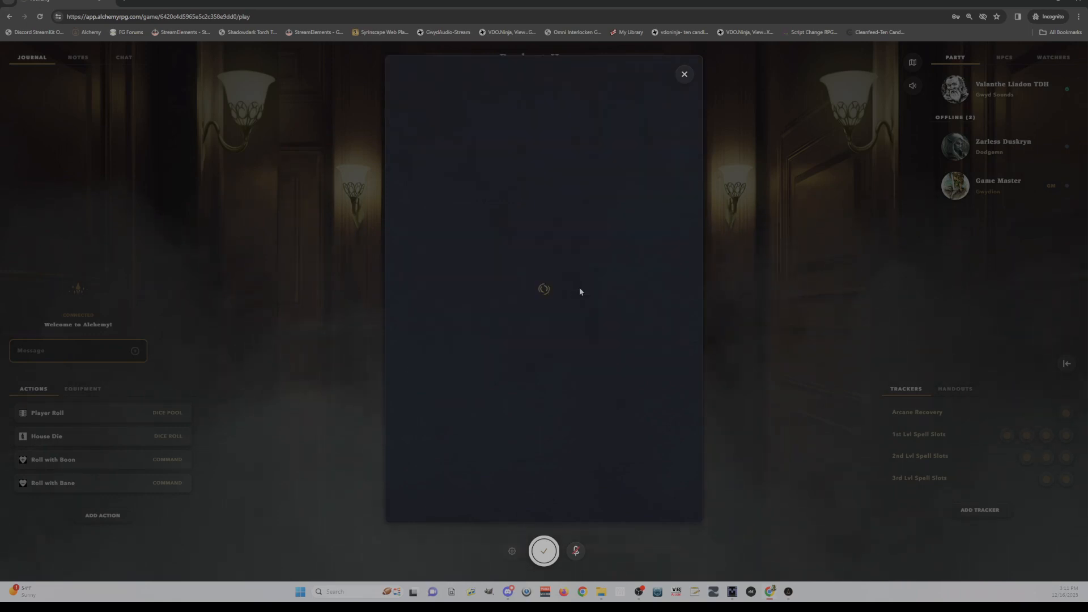
pyautogui.click(409, 75)
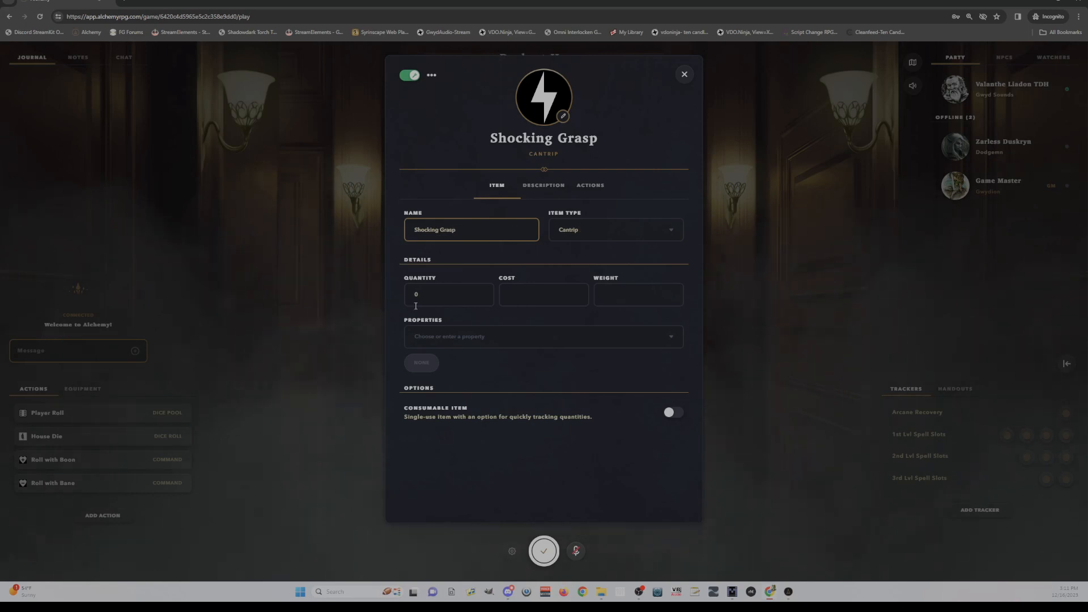
pyautogui.press('Tab')
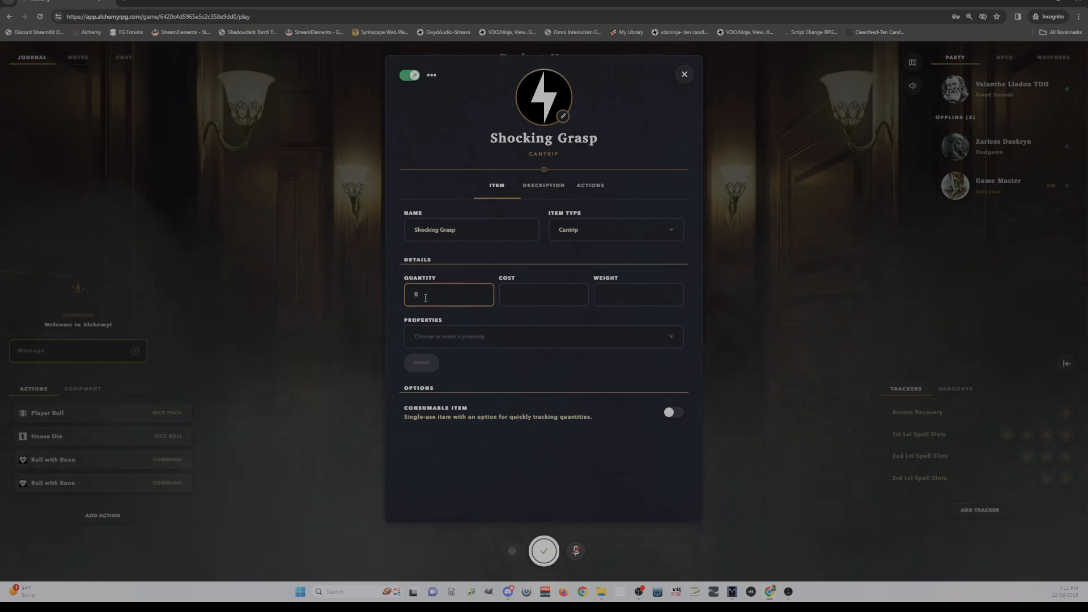
pyautogui.click(410, 77)
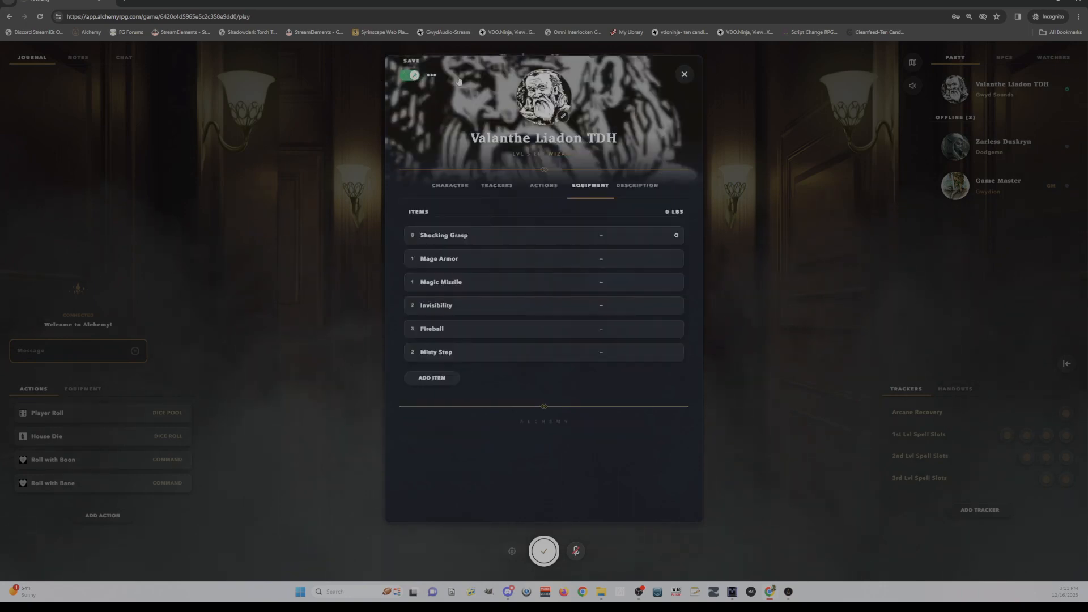
pyautogui.click(409, 74)
pyautogui.click(685, 74)
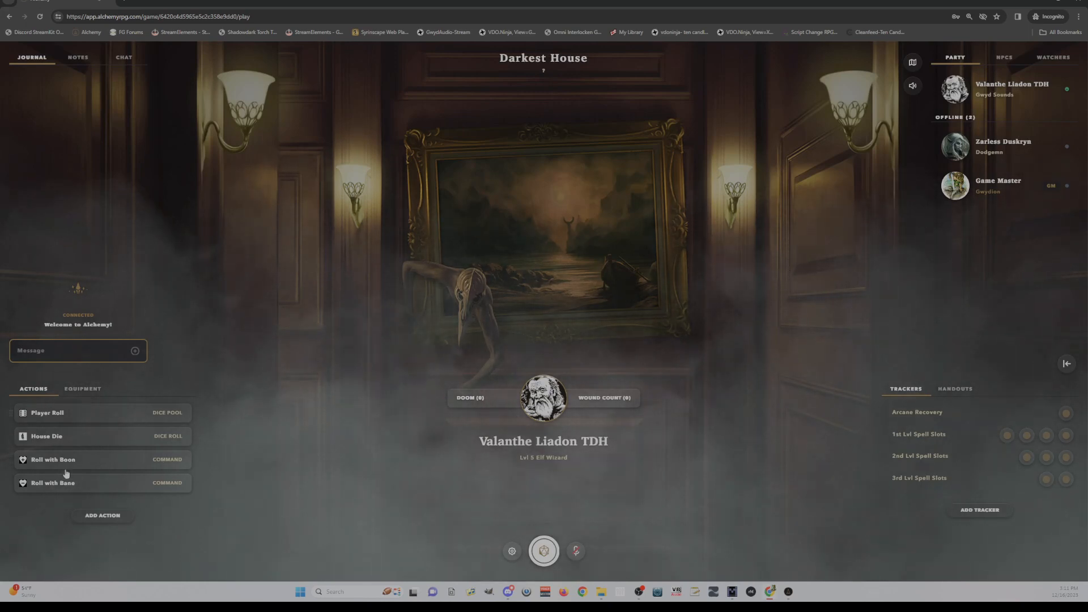
# - Roll the character's Player Roll dice pool and the House Die
pyautogui.click(122, 414)
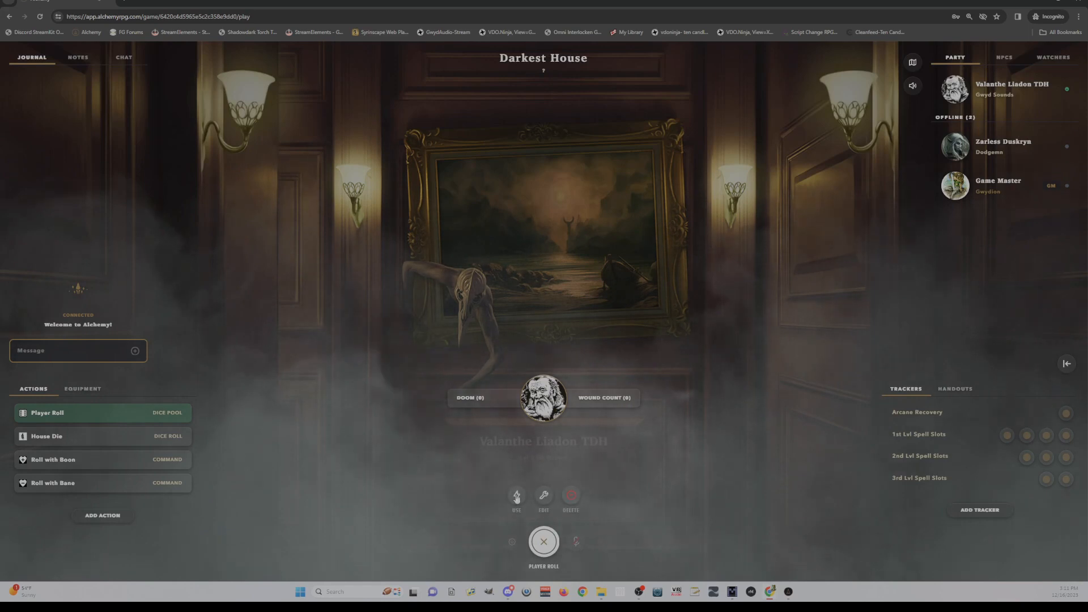
pyautogui.click(516, 499)
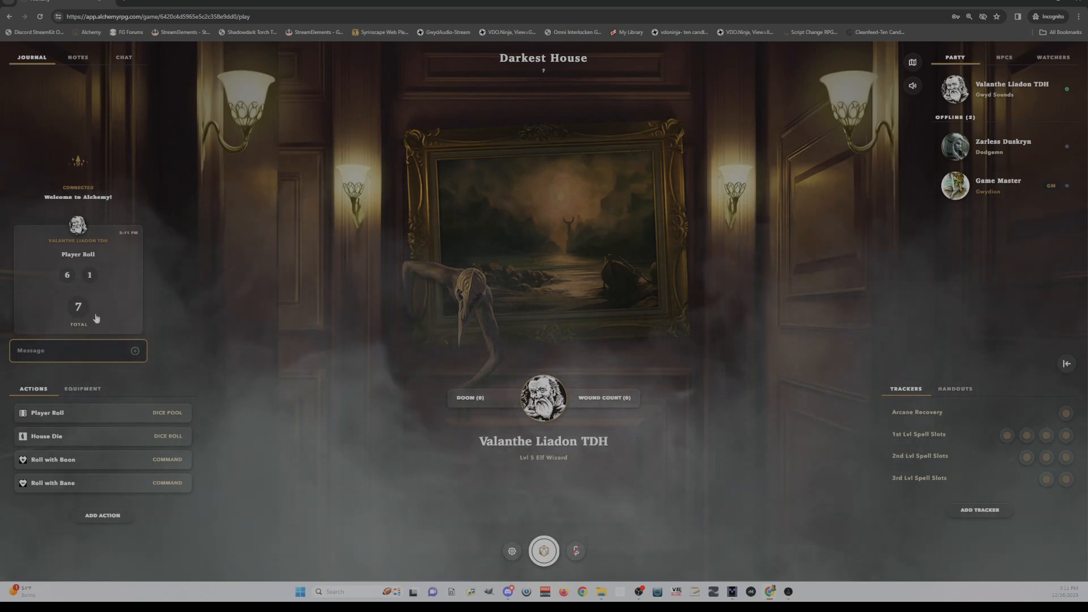
pyautogui.click(85, 438)
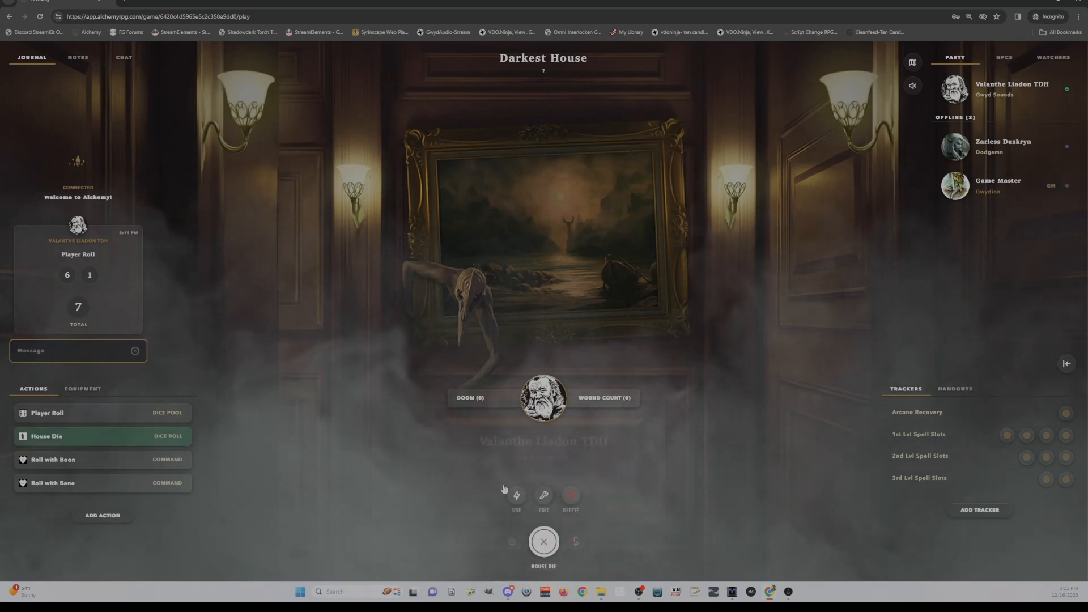
pyautogui.click(517, 495)
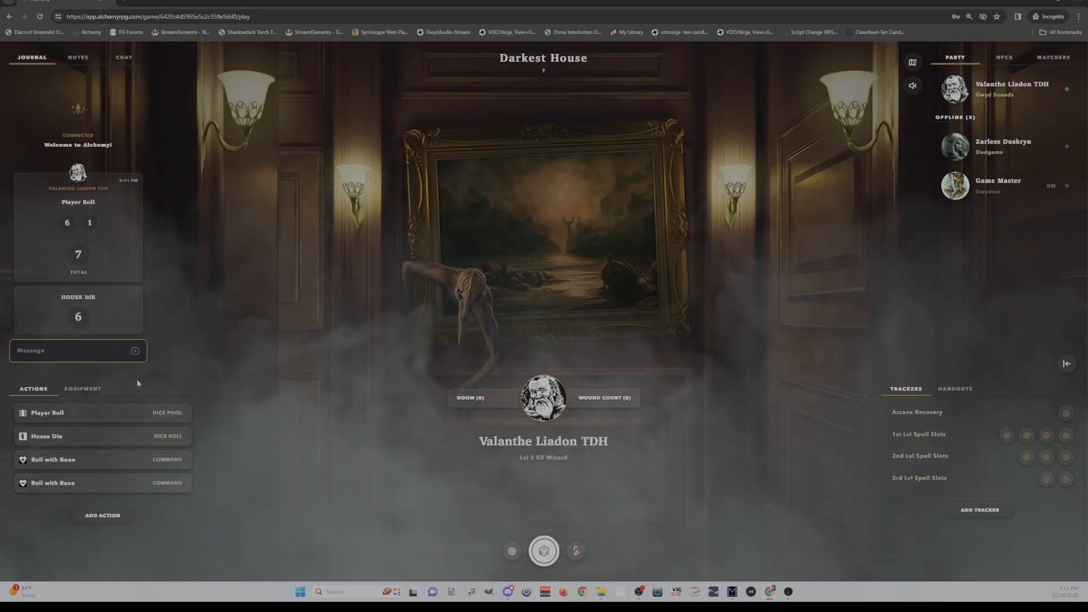
# - Use the character's Roll with Boon action, check the breakdown of its dice, and close it
pyautogui.click(117, 458)
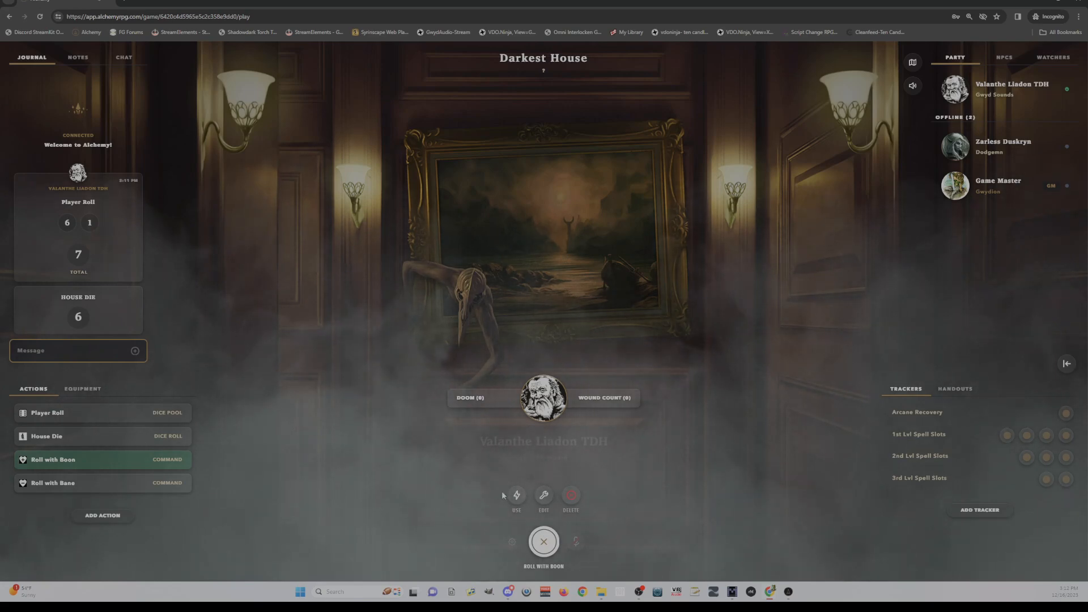
pyautogui.click(516, 496)
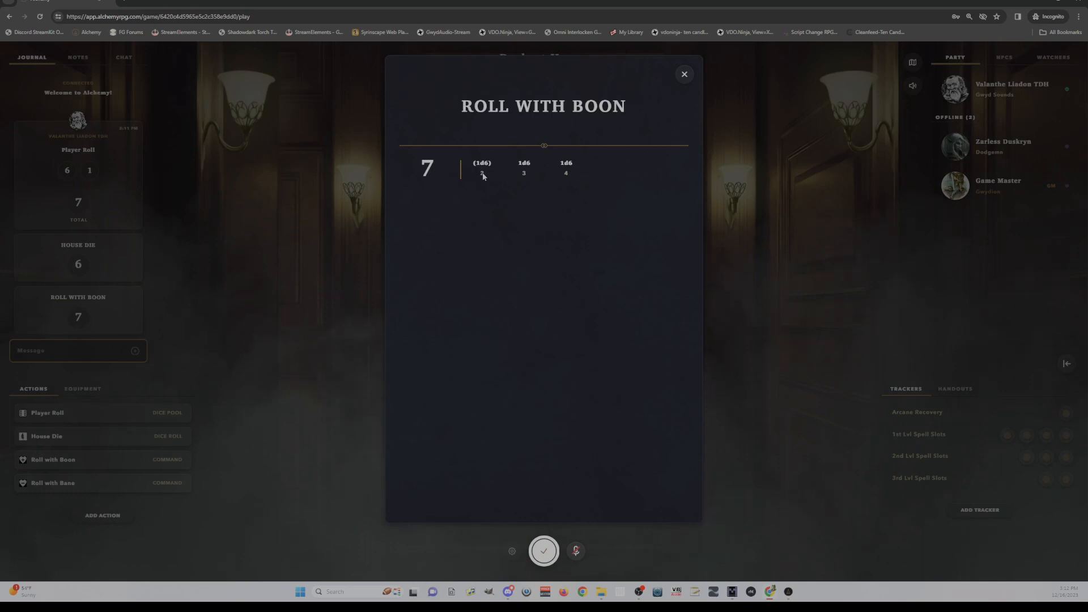
pyautogui.click(686, 75)
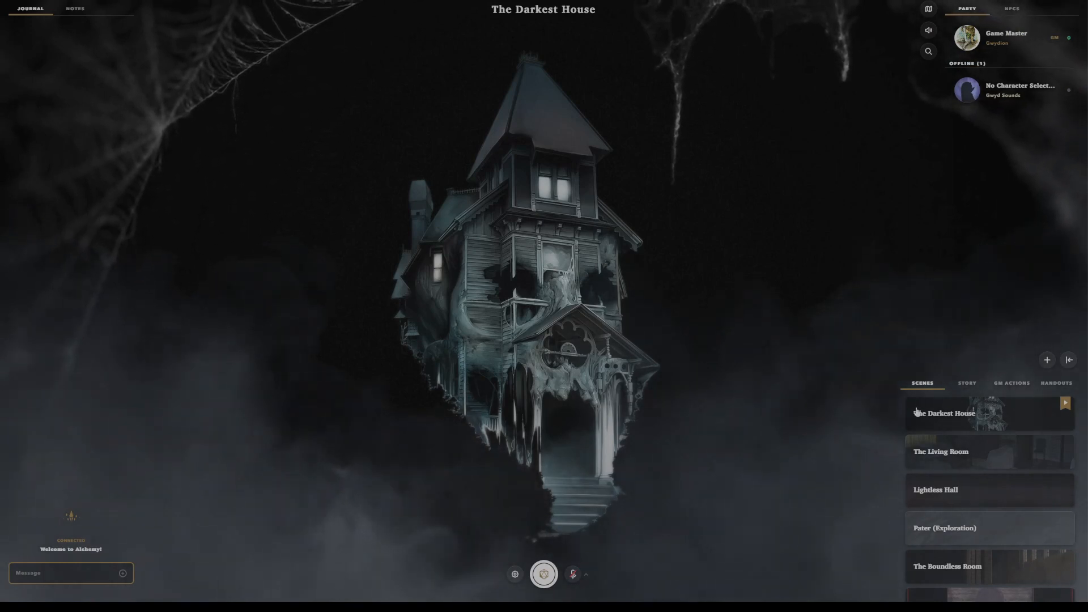
# - In the game master's The Darkest House game, start The Boundless Room scene and read through its story notes
pyautogui.click(958, 452)
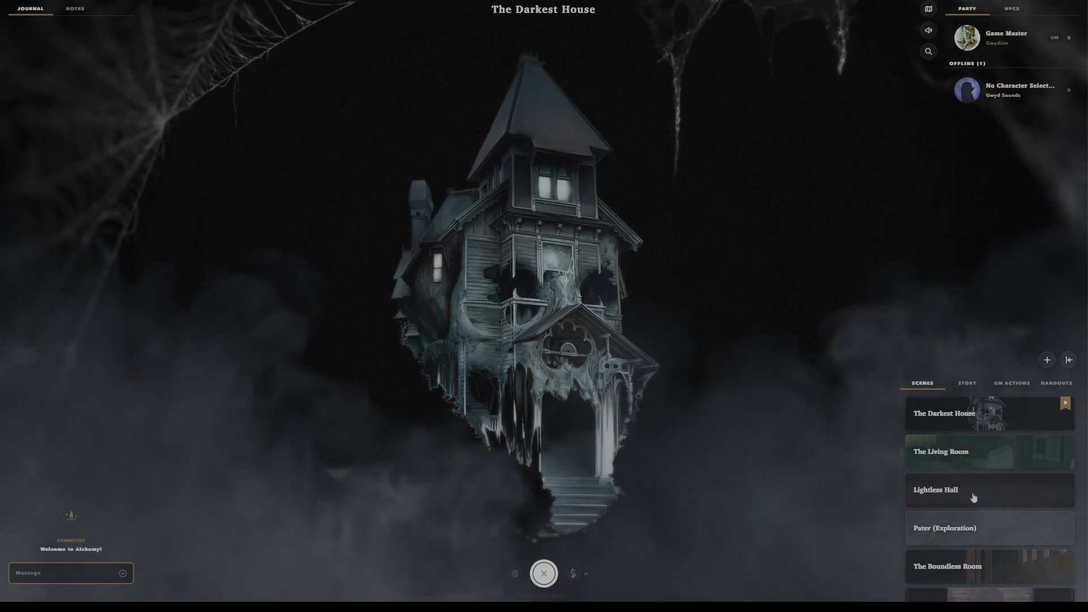
pyautogui.click(975, 567)
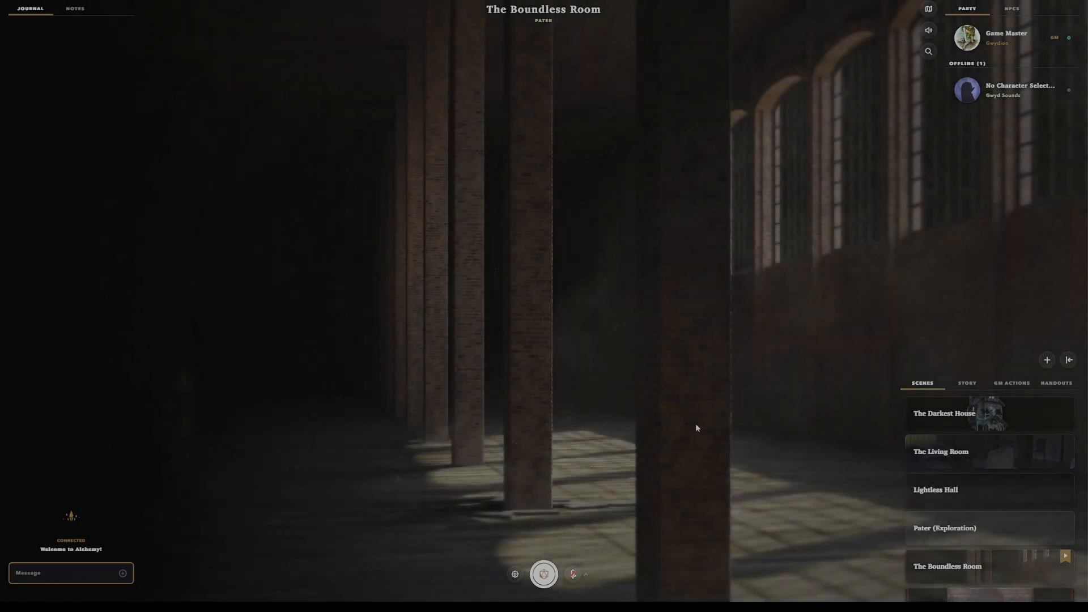
pyautogui.click(966, 384)
pyautogui.scroll(-3, 986, 420)
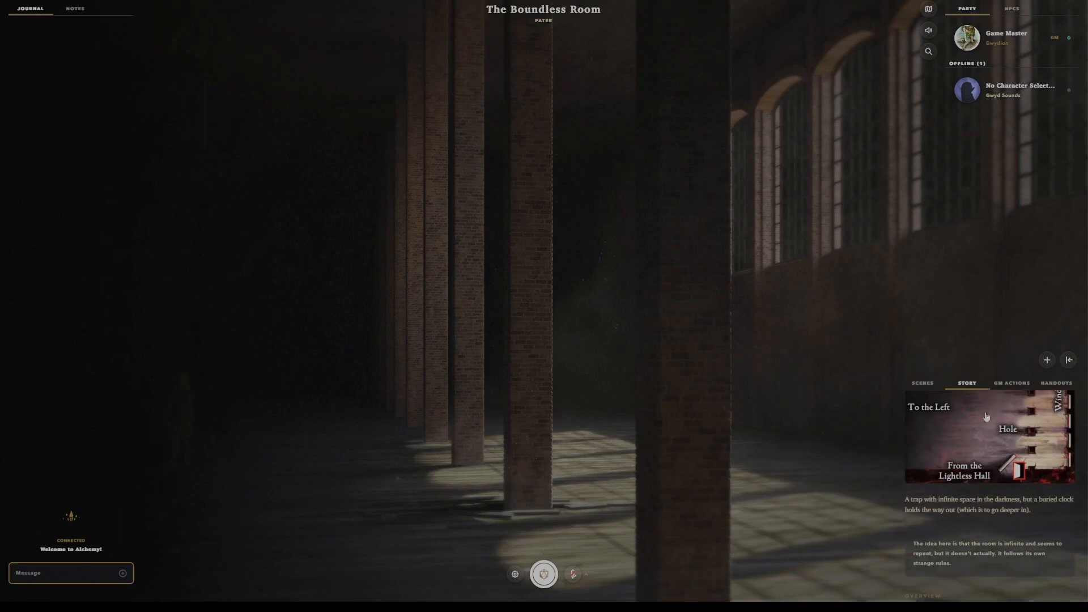
pyautogui.scroll(-7, 991, 512)
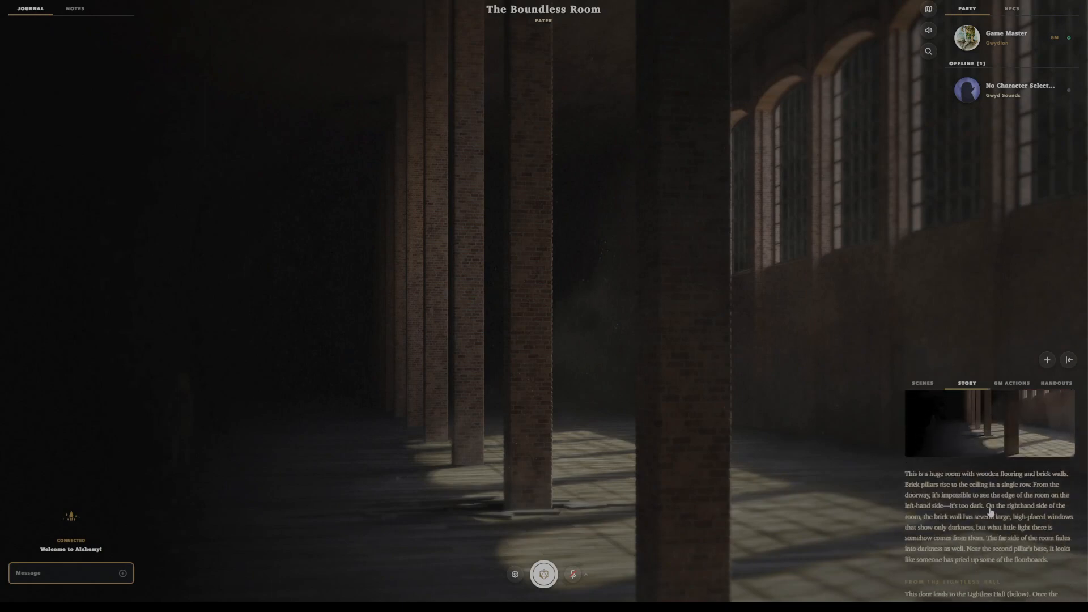
pyautogui.scroll(10, 987, 512)
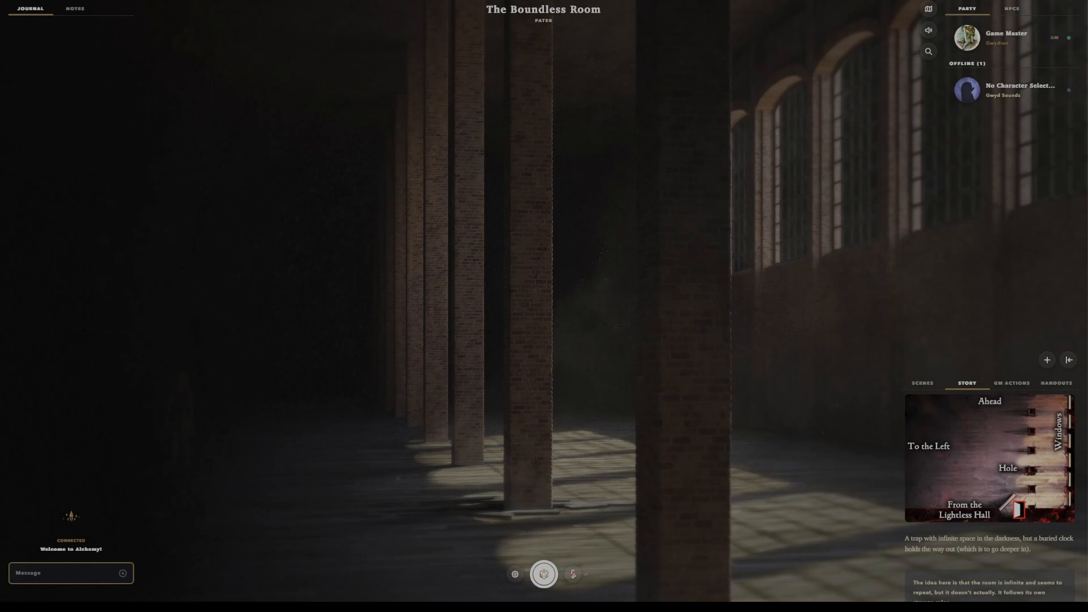
# - Switch to the Darkest House app and open The Boundless Room's page from the House Diagram
pyautogui.moveTo(1077, 85); pyautogui.dragTo(470, 1)
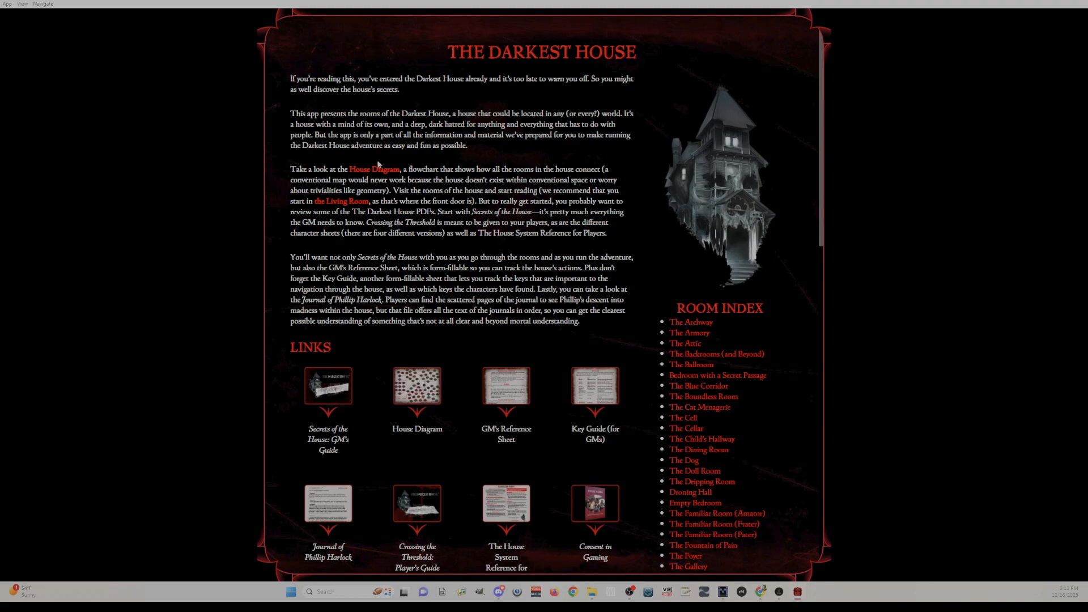
pyautogui.click(378, 166)
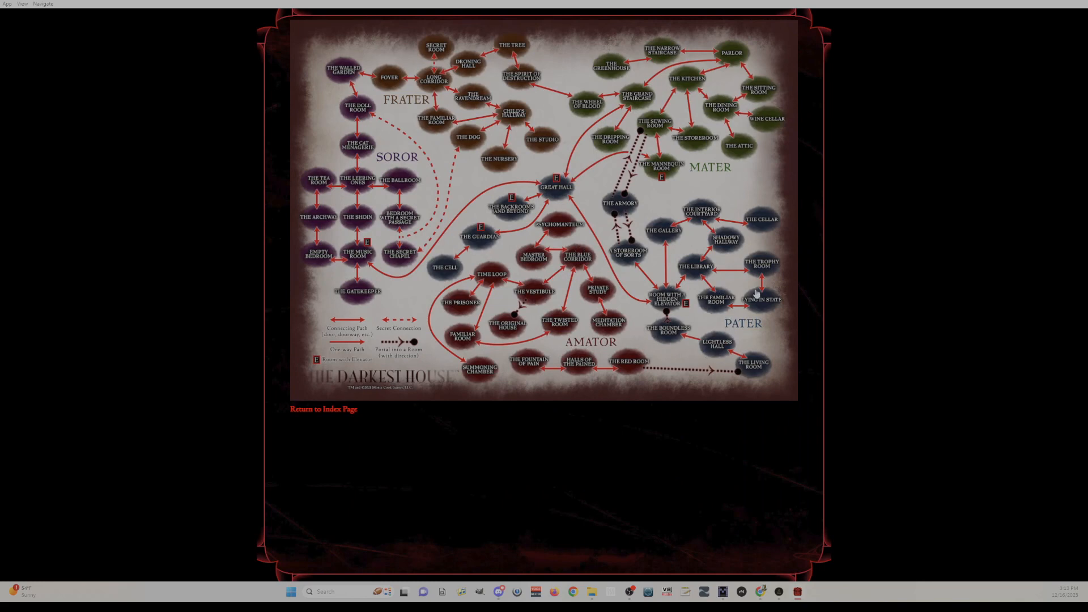
pyautogui.click(669, 327)
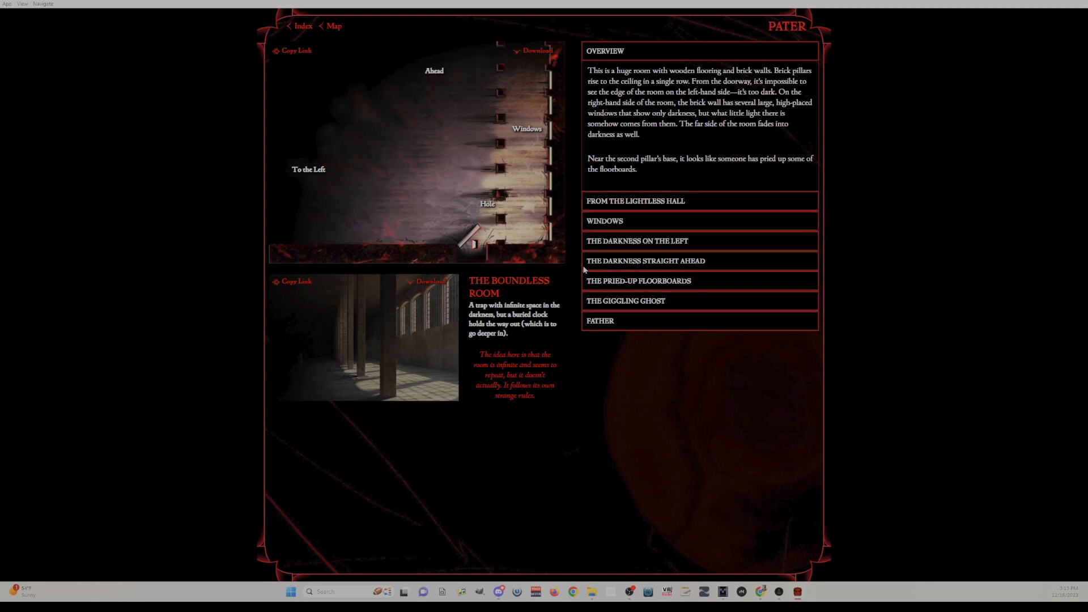
# - Read The Boundless Room's notes on the door from the Lightless Hall, the windows and the pried-up floorboards
pyautogui.click(613, 202)
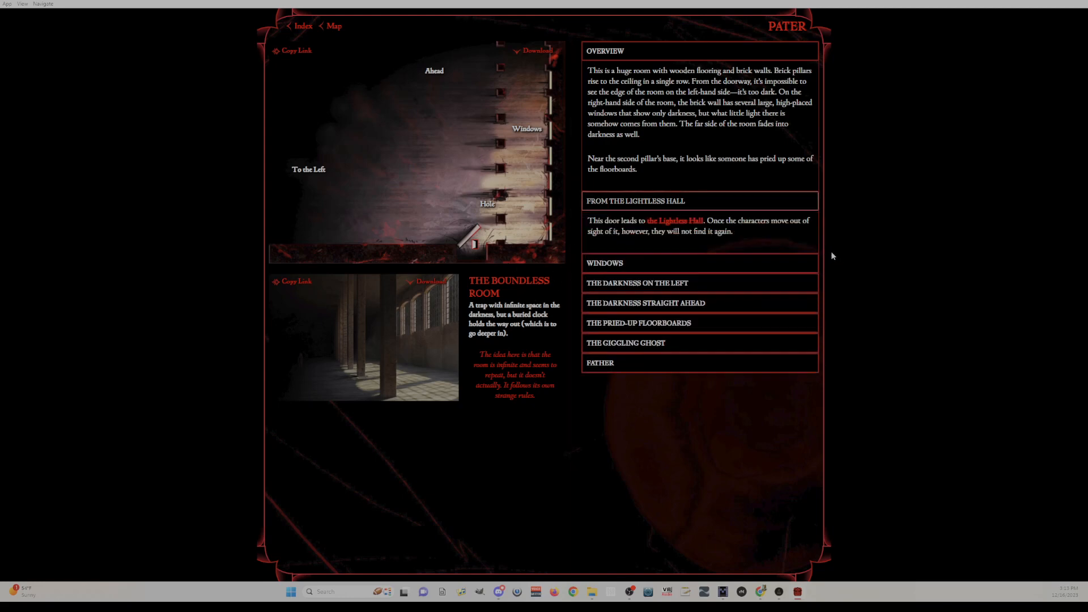
pyautogui.click(624, 264)
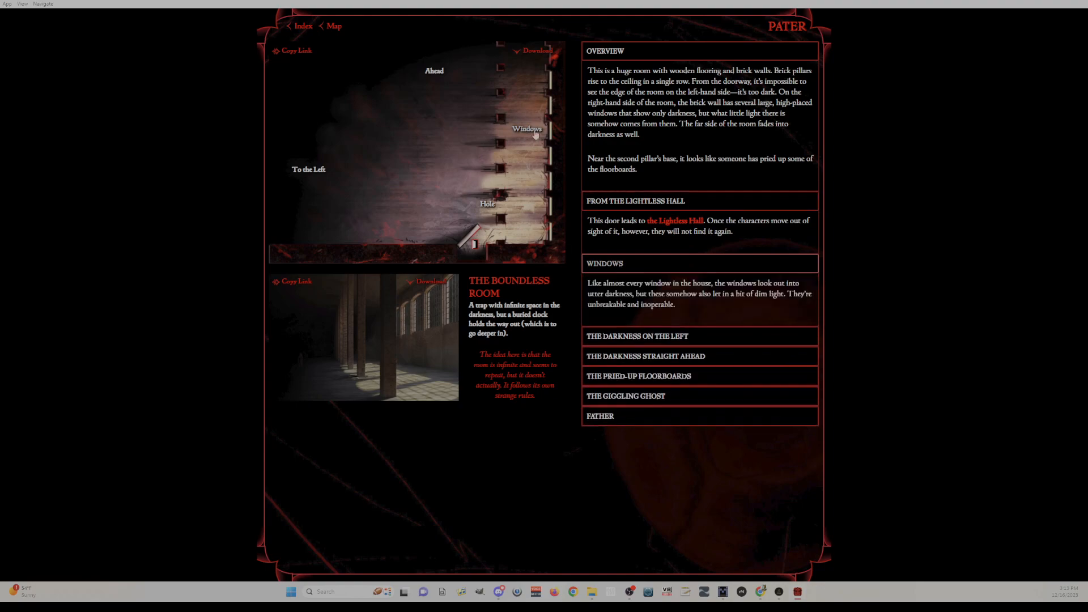
pyautogui.click(485, 208)
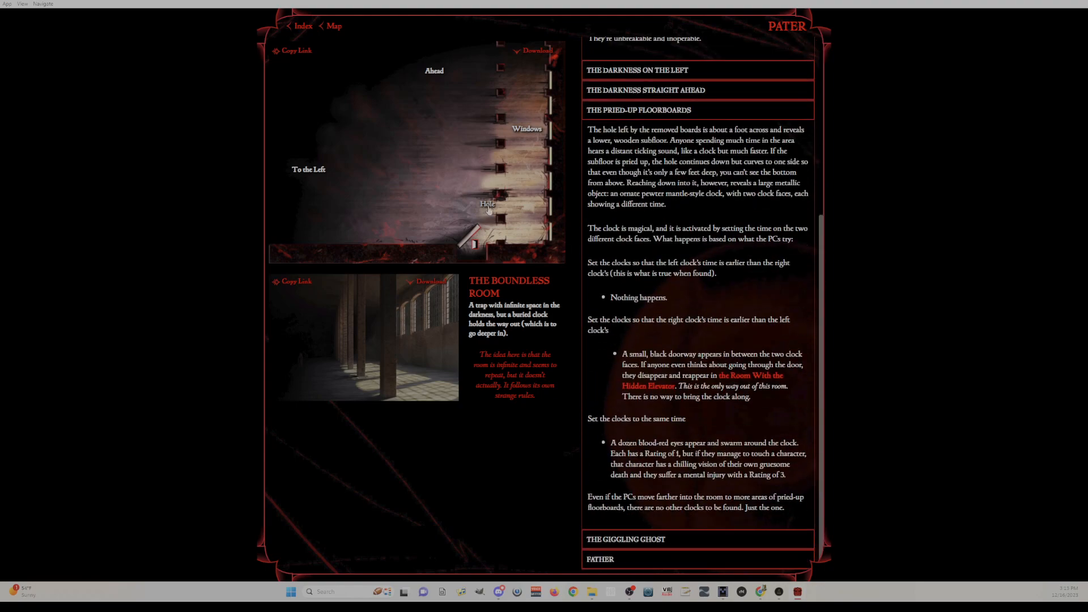
pyautogui.click(488, 209)
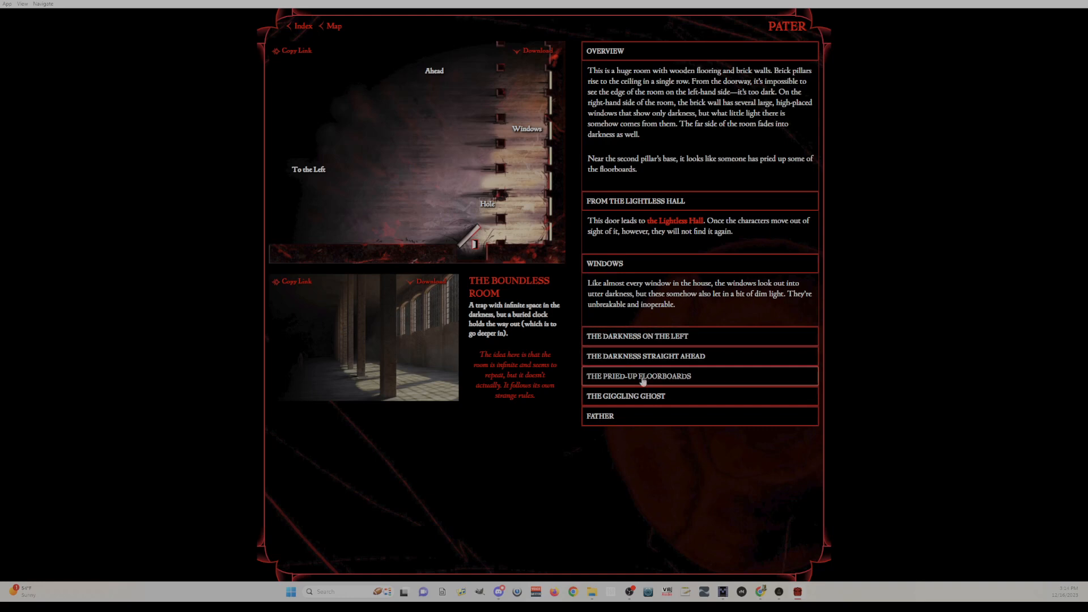
# - Copy The Giggling Ghost's message about the moving shadow, switch to Alchemy, and post it in the game master's journal
pyautogui.click(642, 397)
pyautogui.scroll(-3, 645, 372)
pyautogui.scroll(-1, 652, 351)
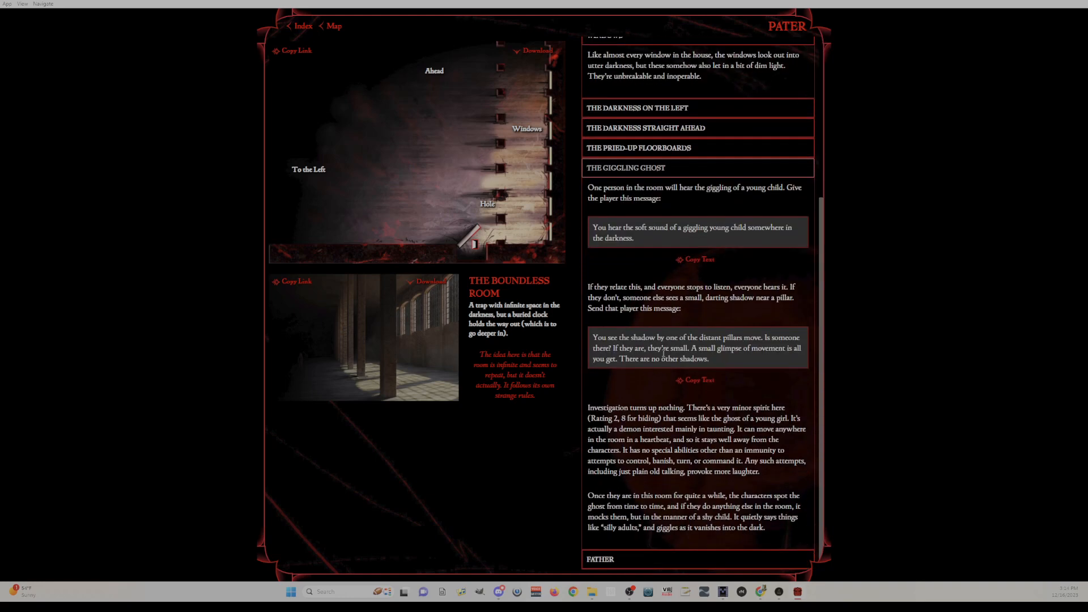
pyautogui.click(698, 380)
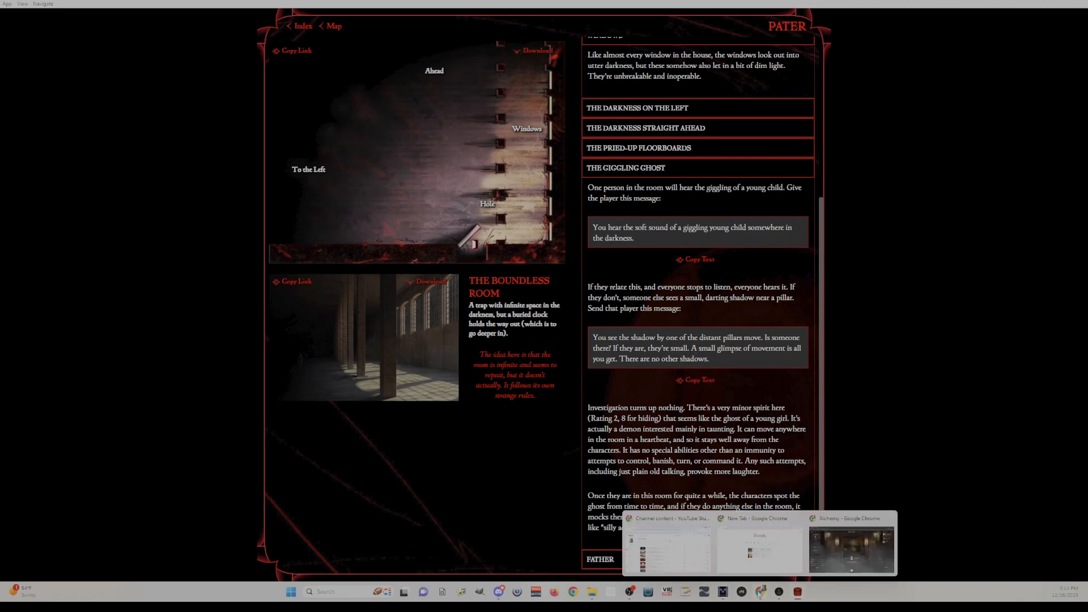
pyautogui.click(779, 593)
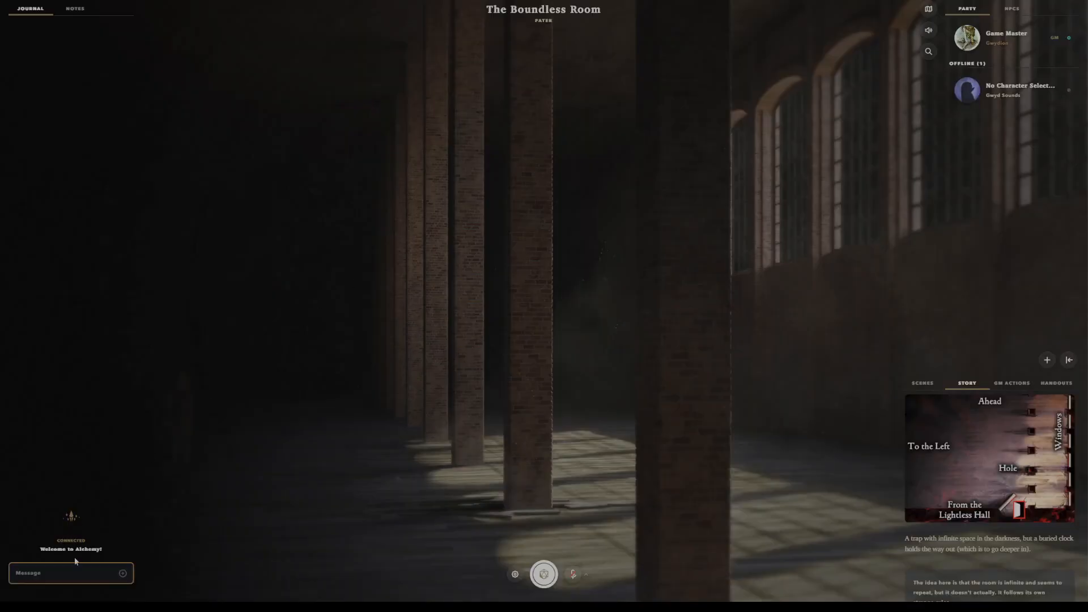
pyautogui.hotkey('ctrl', 'v')
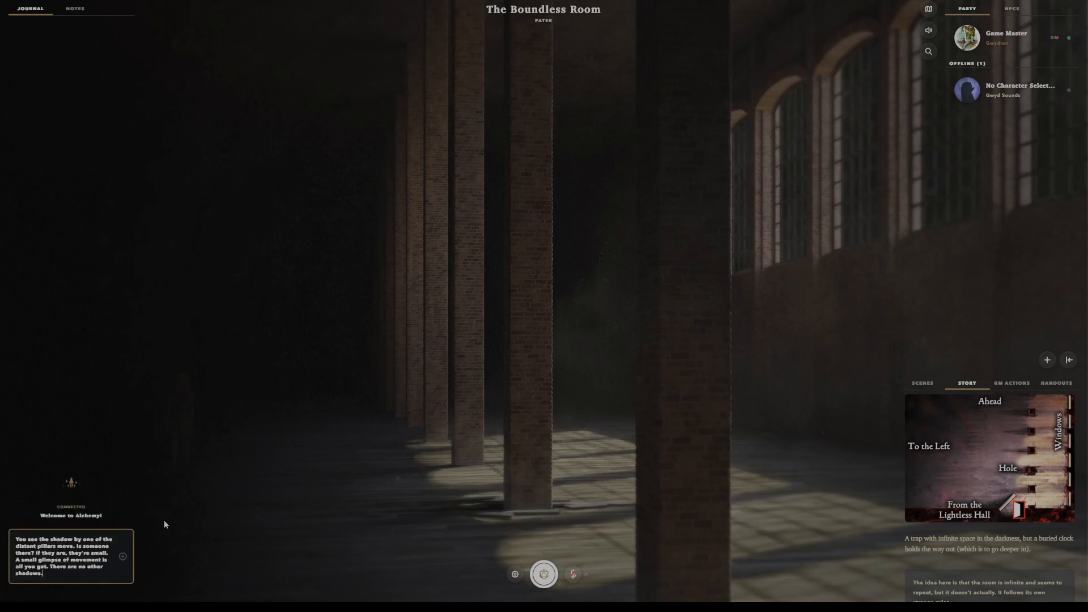
pyautogui.press('Return')
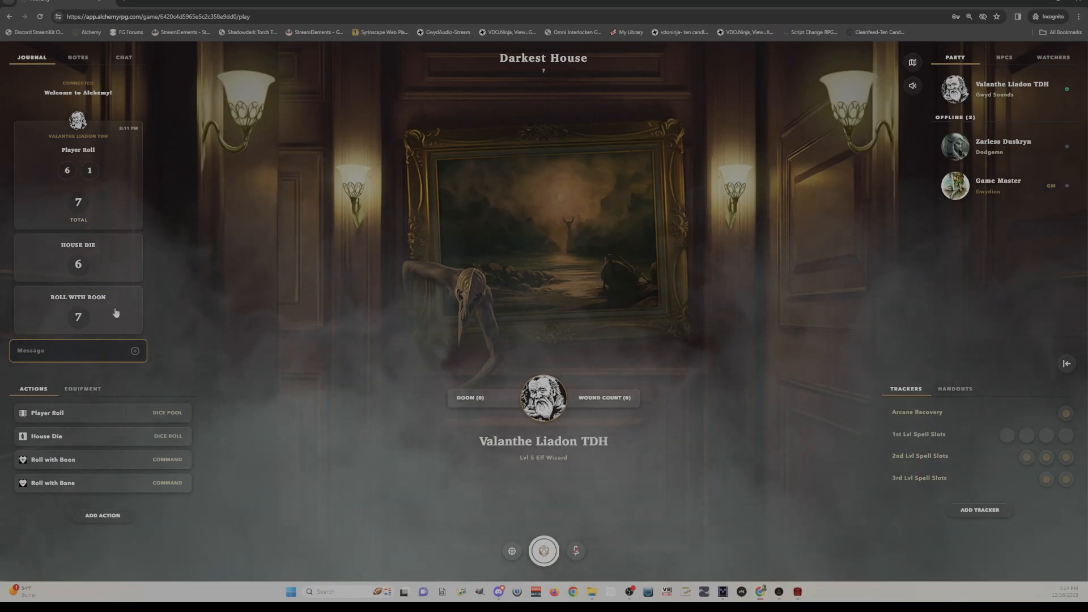
# - Check the Roll with Boon result's dice breakdown in the player's view, close it, and quit that game
pyautogui.click(115, 313)
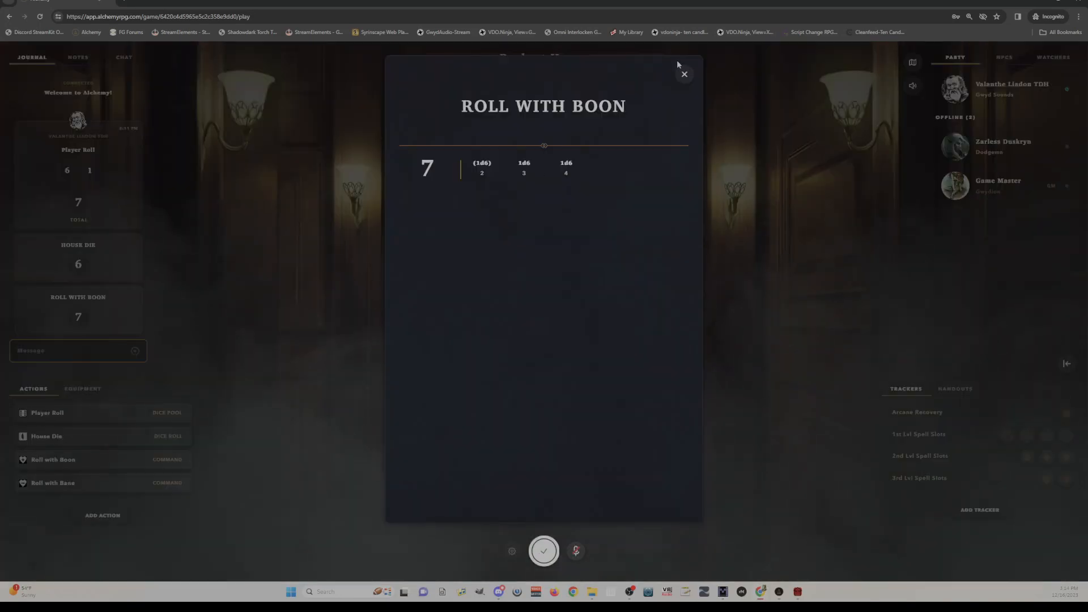
pyautogui.click(685, 74)
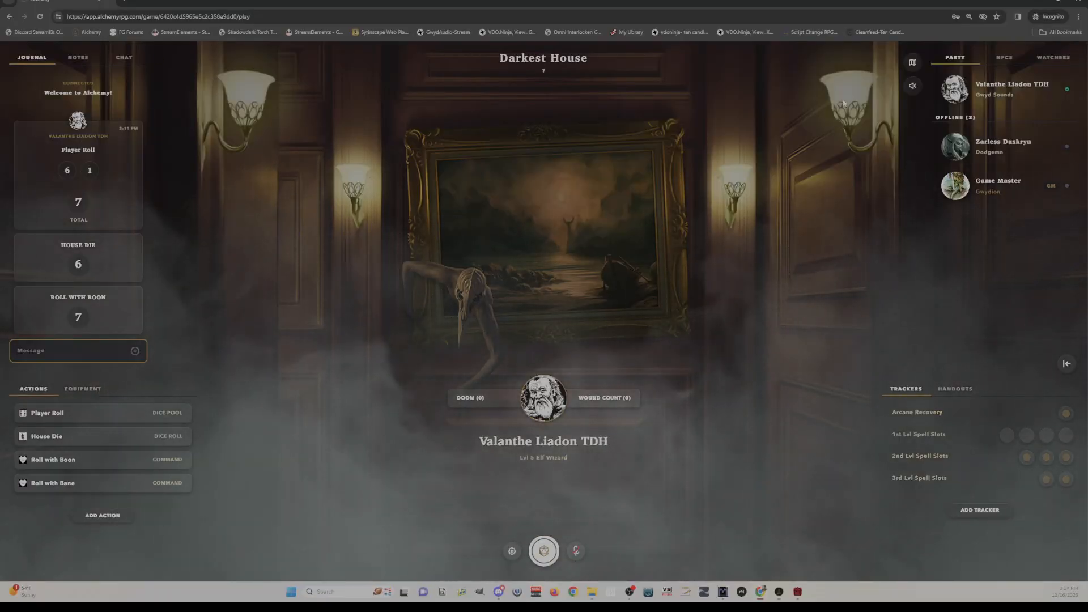
pyautogui.click(512, 551)
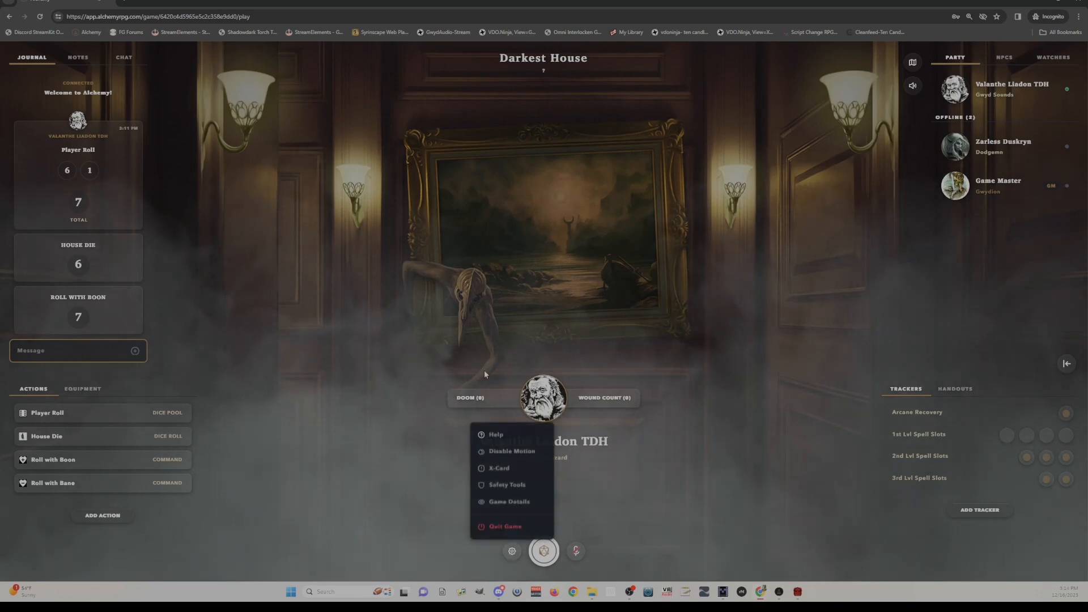
pyautogui.click(502, 526)
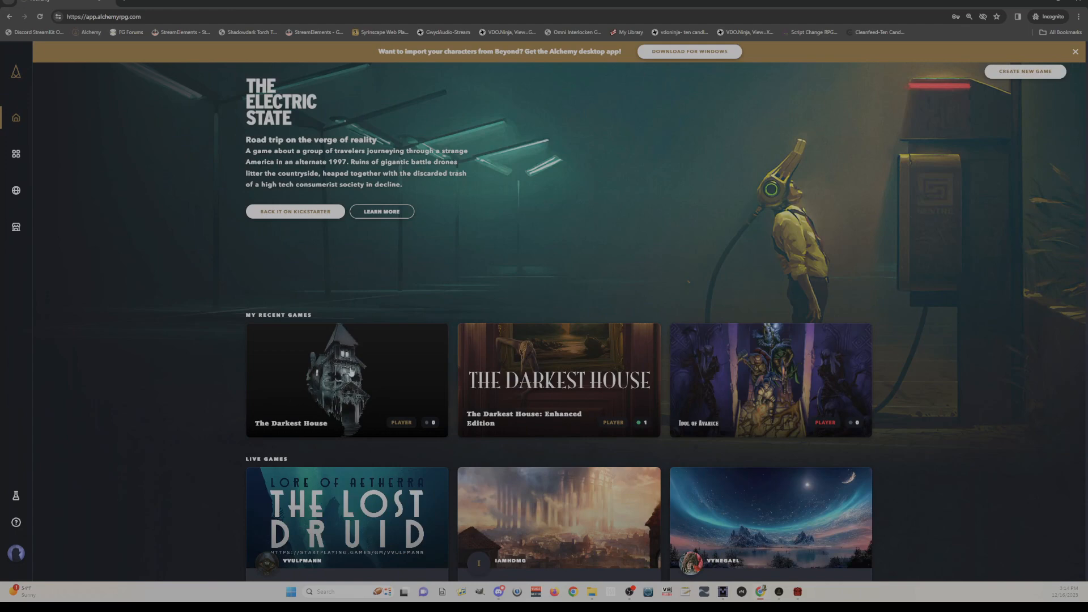
# - Enter The Darkest House: Enhanced Edition as the player and add the premade Lvl 5 Elf Wizard character
pyautogui.click(564, 378)
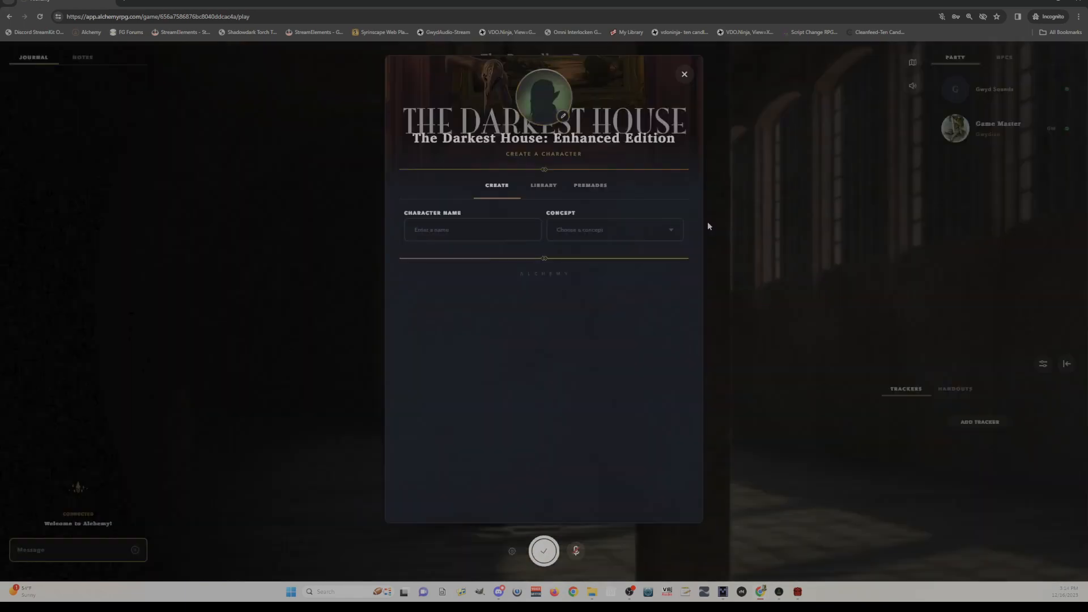
pyautogui.click(589, 185)
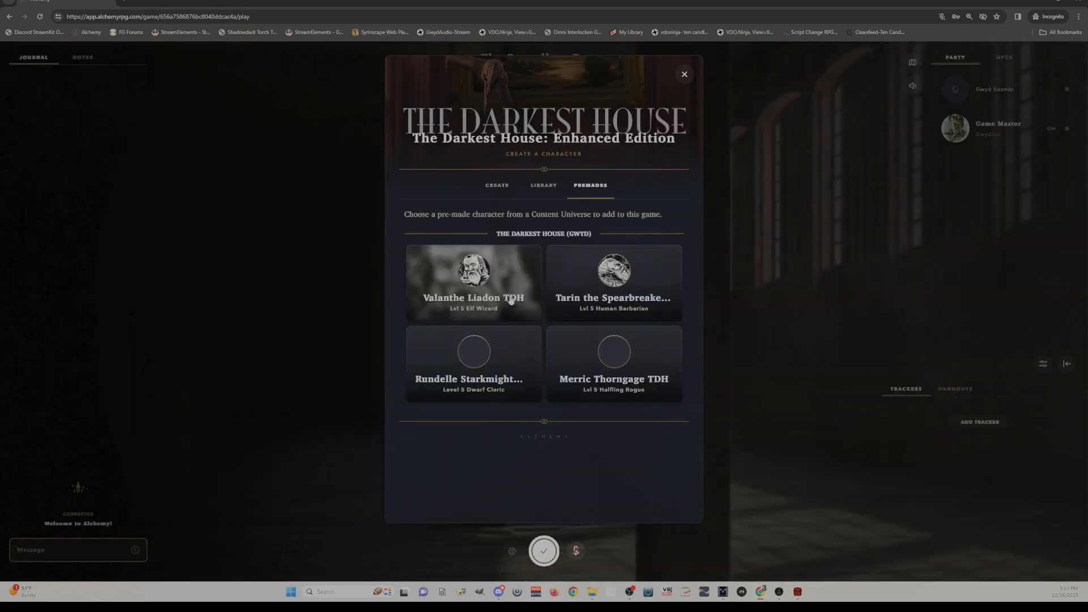
pyautogui.click(463, 273)
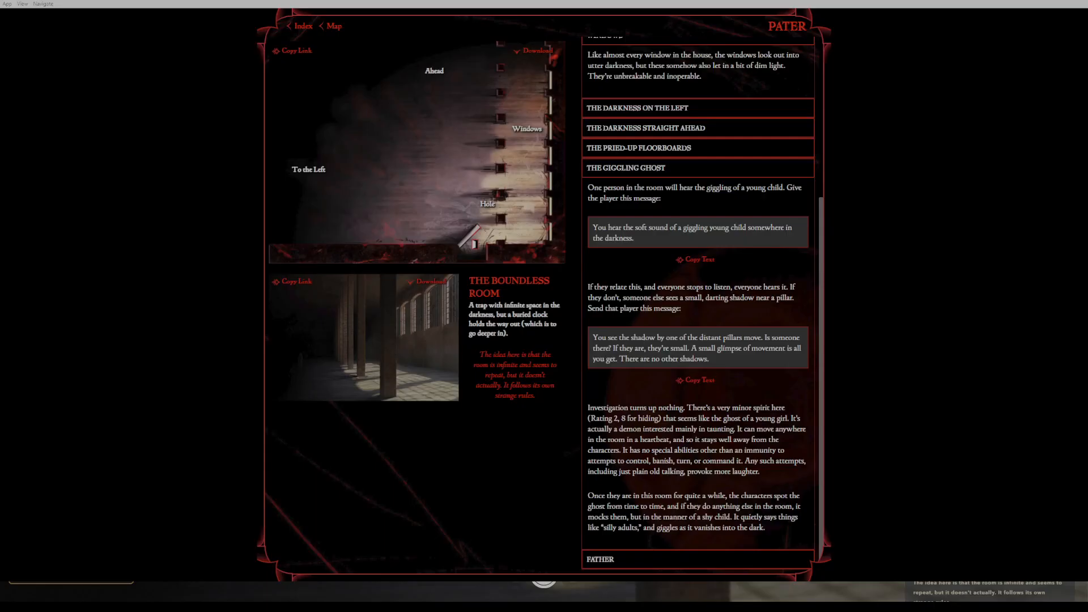
# - Copy the moving shadow message again, repost it in the game master's Alchemy journal, and check the player's view
pyautogui.click(697, 381)
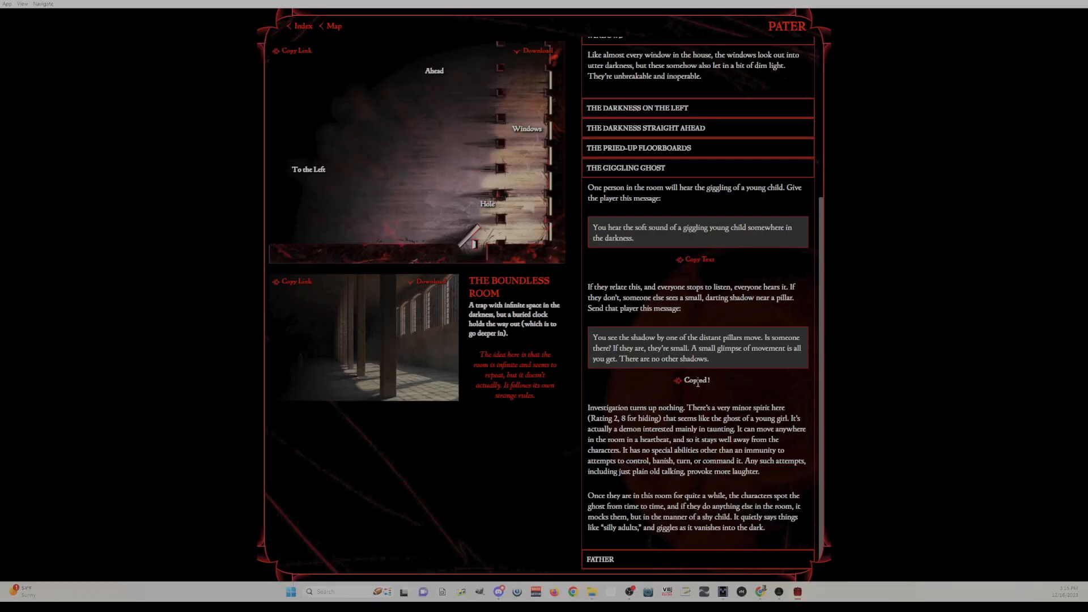
pyautogui.click(779, 592)
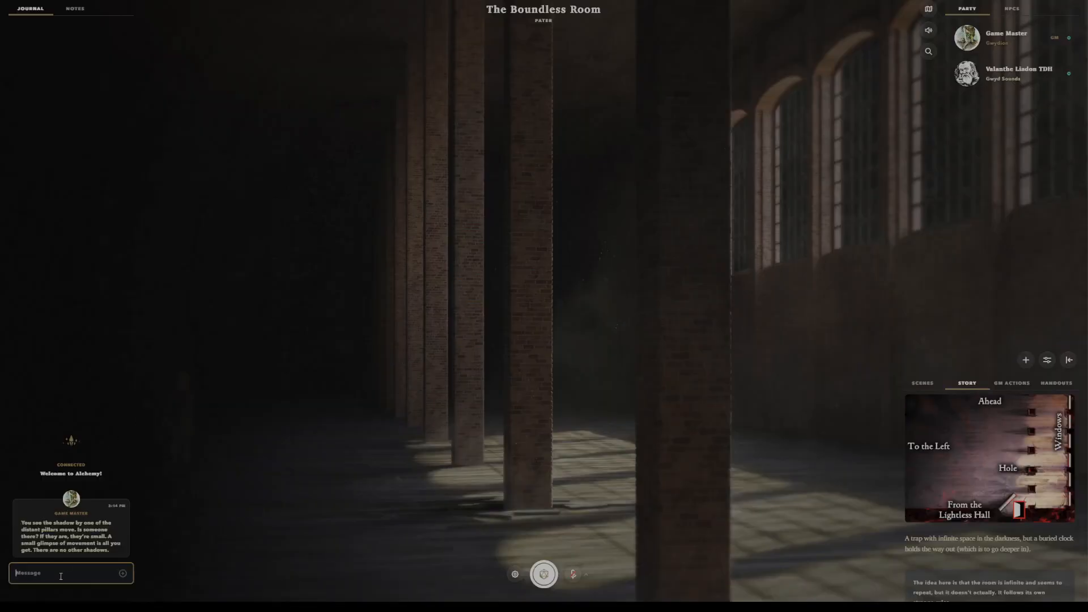
pyautogui.hotkey('ctrl', 'v')
pyautogui.press('Return')
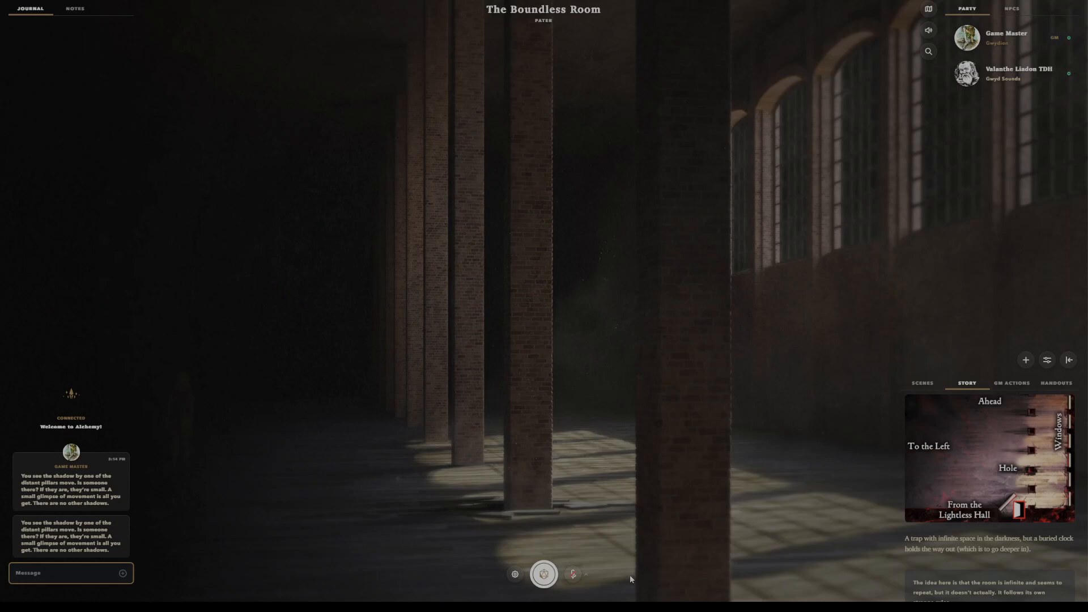
pyautogui.hotkey('alt', 'Tab')
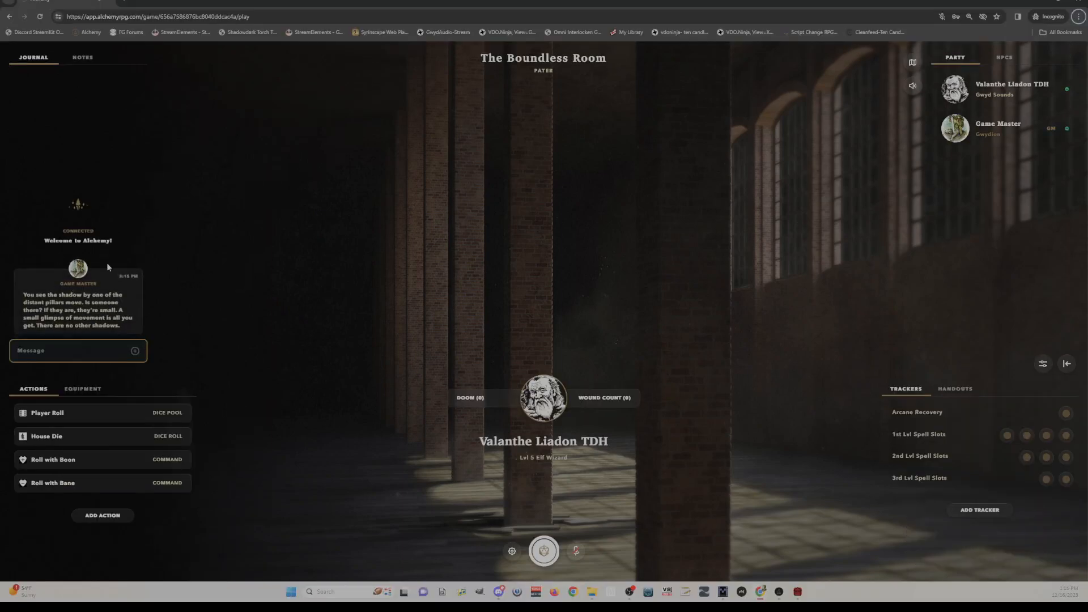
# - Copy the giggling child message from the Darkest House app, whisper it to the elf wizard in Alchemy, and check the player's view
pyautogui.click(773, 593)
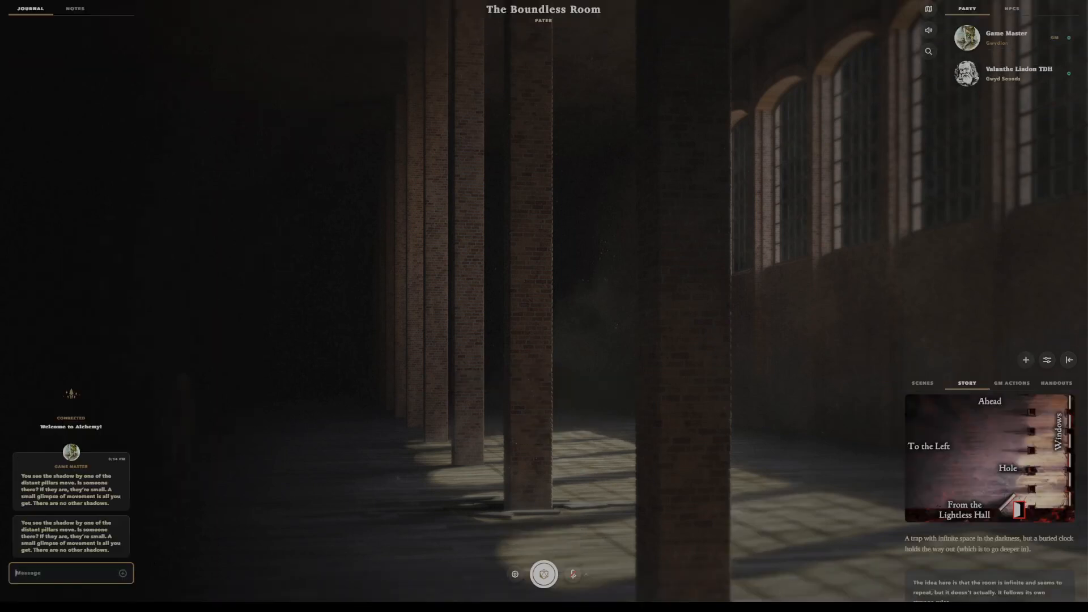
pyautogui.hotkey('alt', 'Tab')
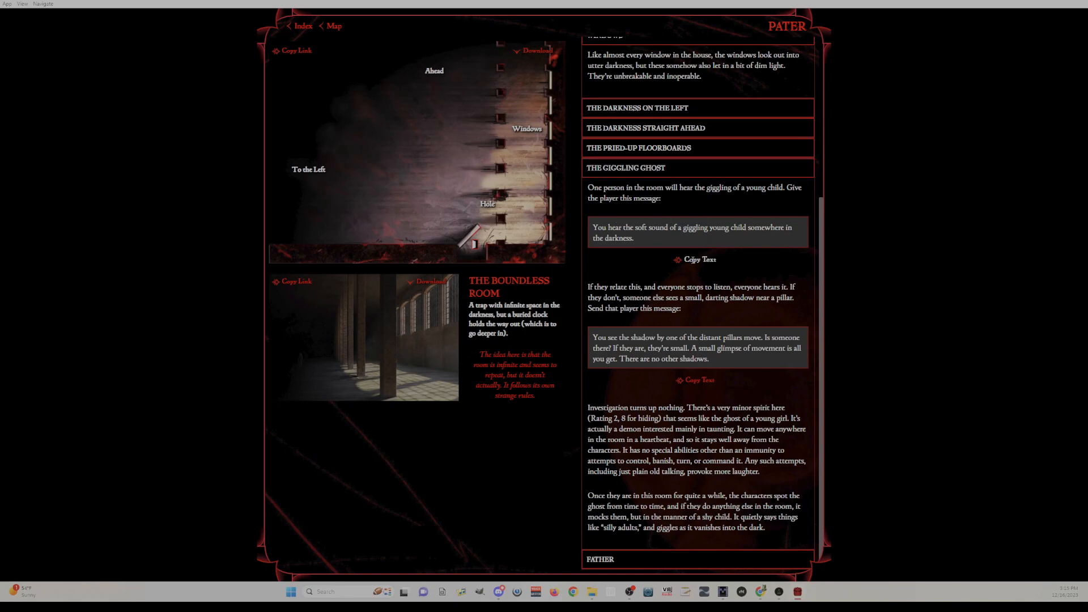
pyautogui.click(698, 260)
pyautogui.click(779, 592)
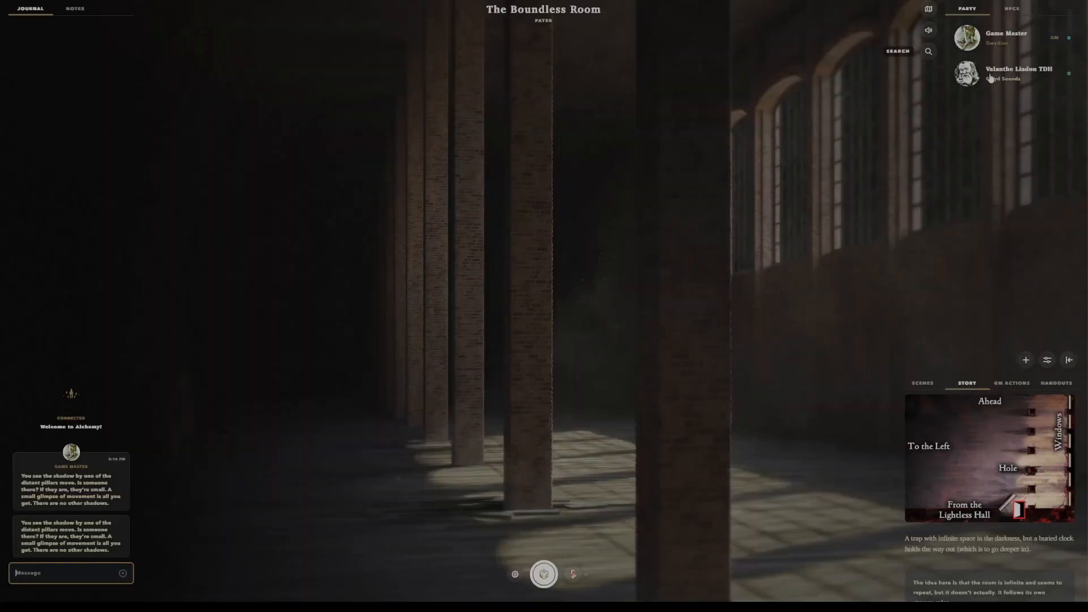
pyautogui.click(997, 74)
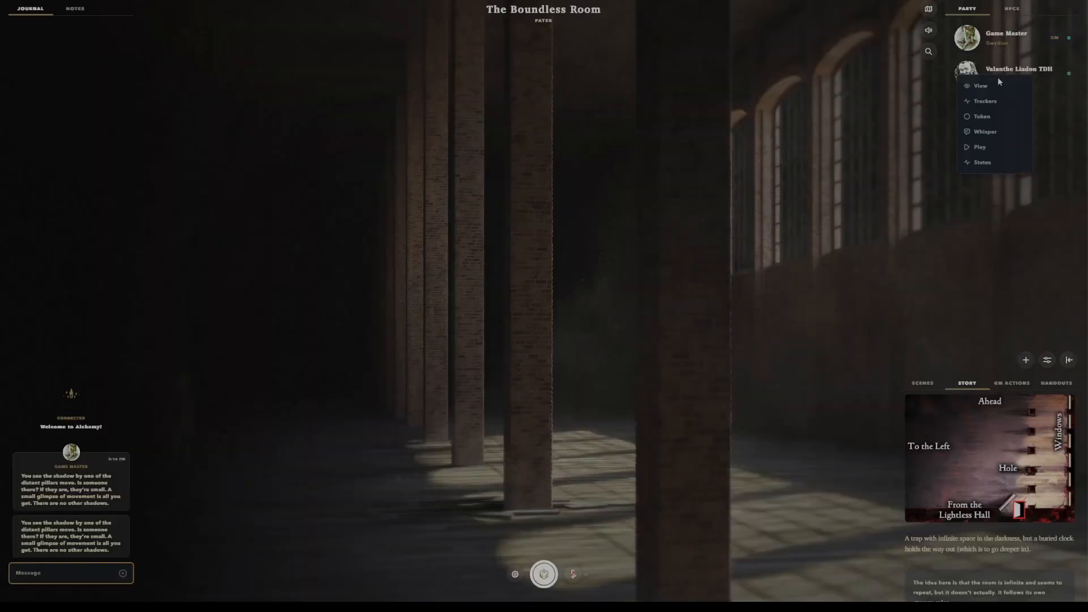
pyautogui.click(983, 132)
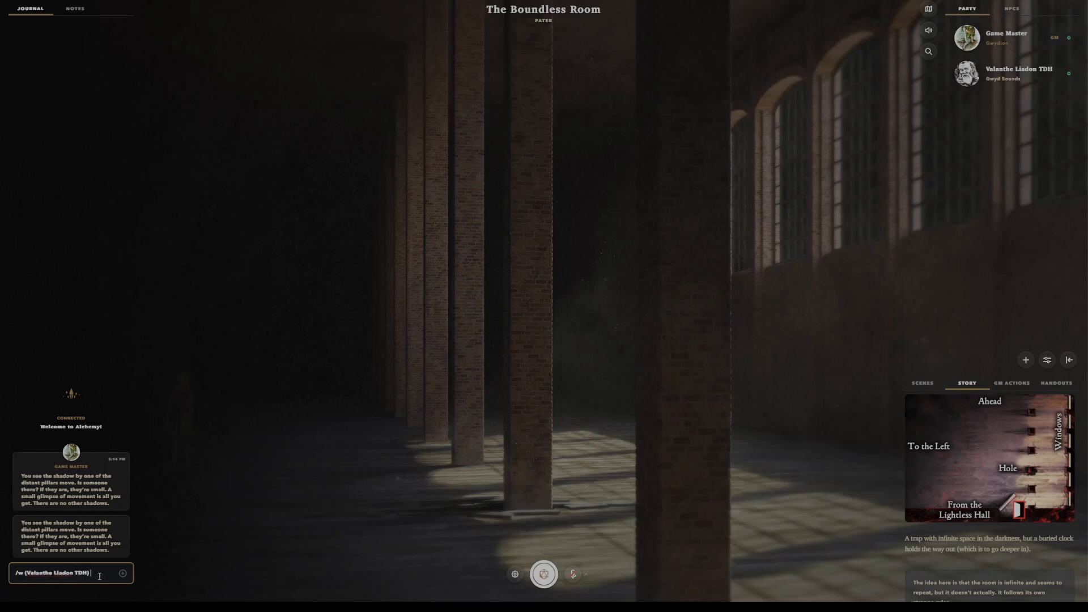
pyautogui.hotkey('ctrl', 'v')
pyautogui.press('Return')
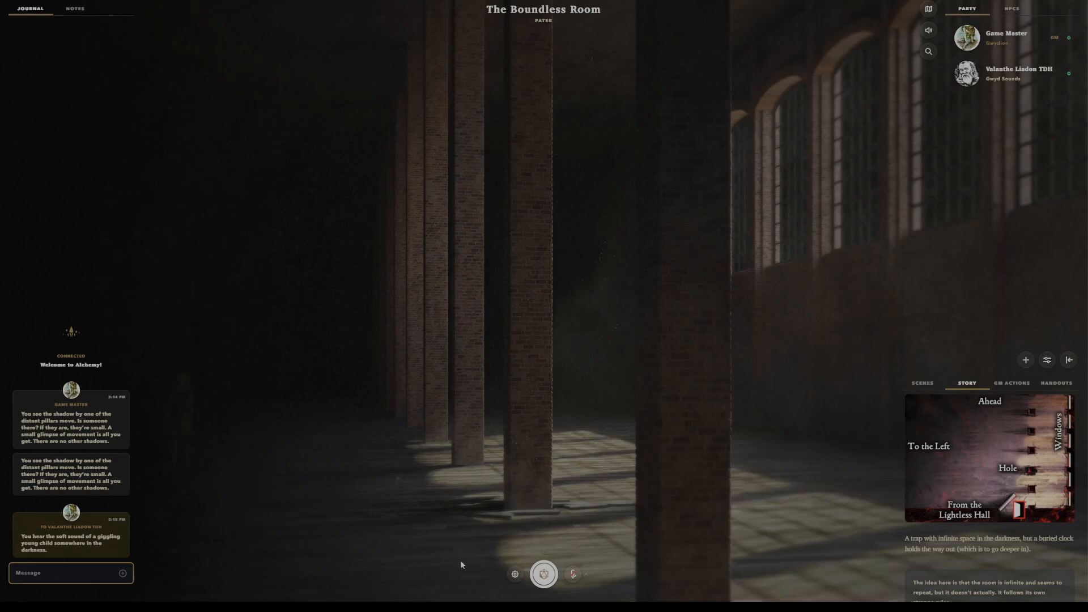
pyautogui.hotkey('alt', 'Tab')
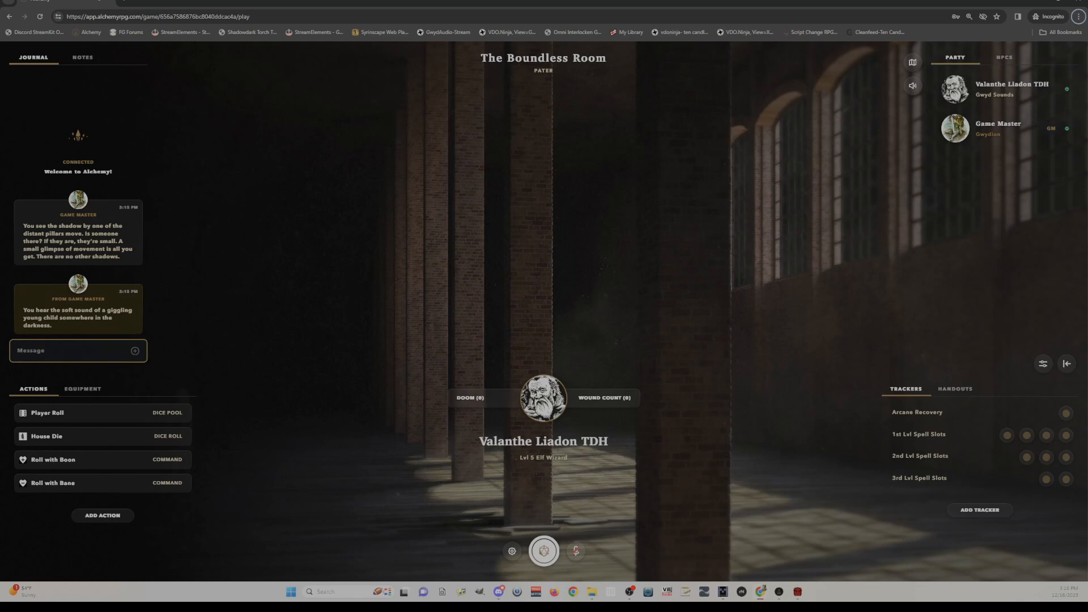
# - Switch to the Darkest House app and read The Boundless Room's notes on The Darkness Straight Ahead
pyautogui.click(799, 593)
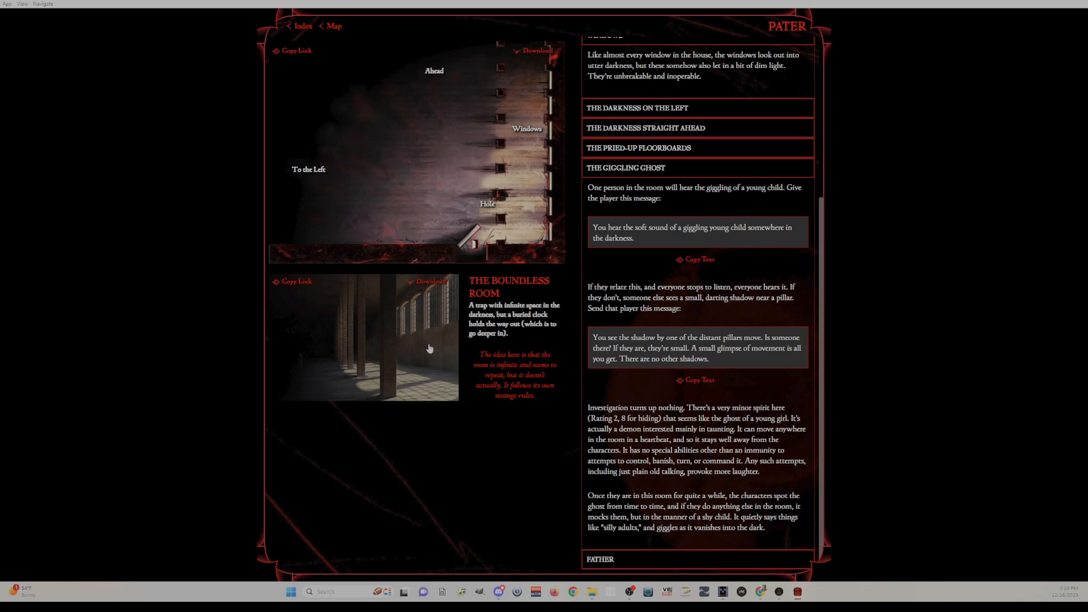
pyautogui.scroll(2, 670, 257)
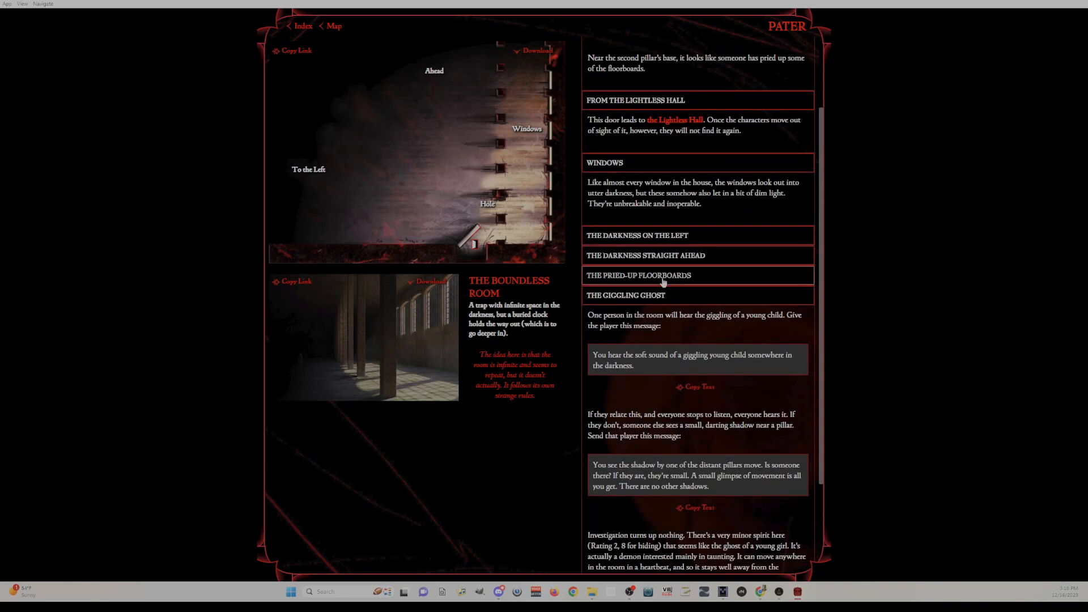
pyautogui.click(670, 257)
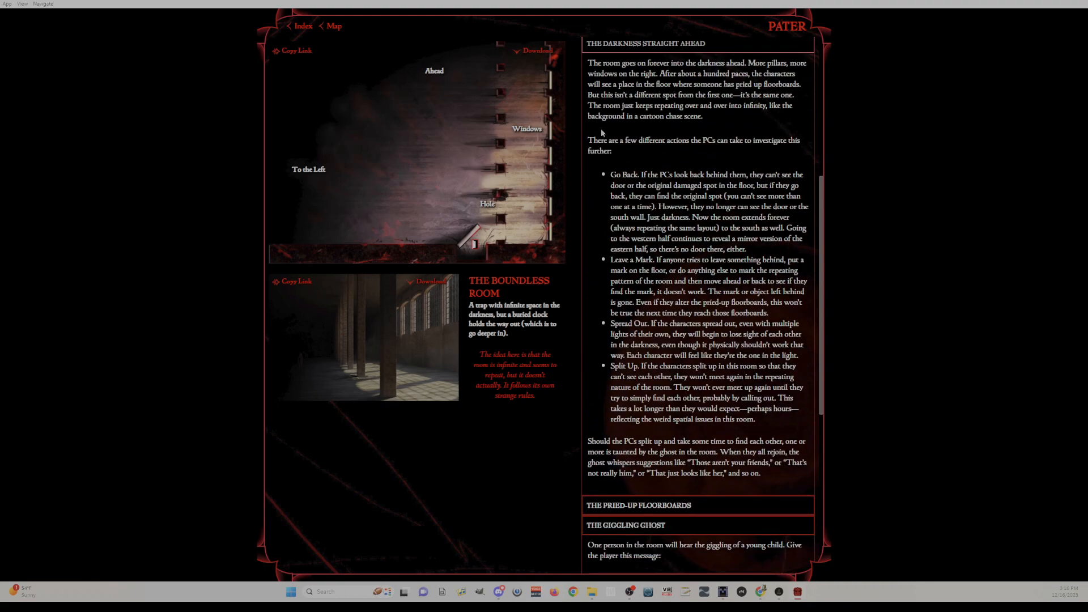
# - Open The Living Room from the house map, copy the link to The Piece of Paper's image, and post it in the game master's Alchemy journal
pyautogui.click(334, 26)
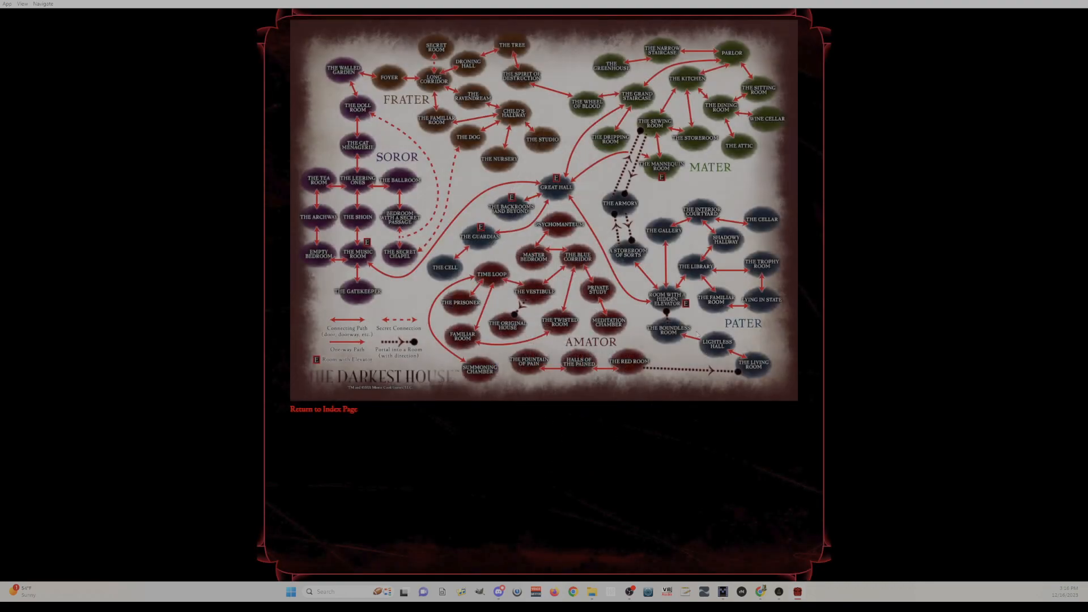
pyautogui.click(752, 365)
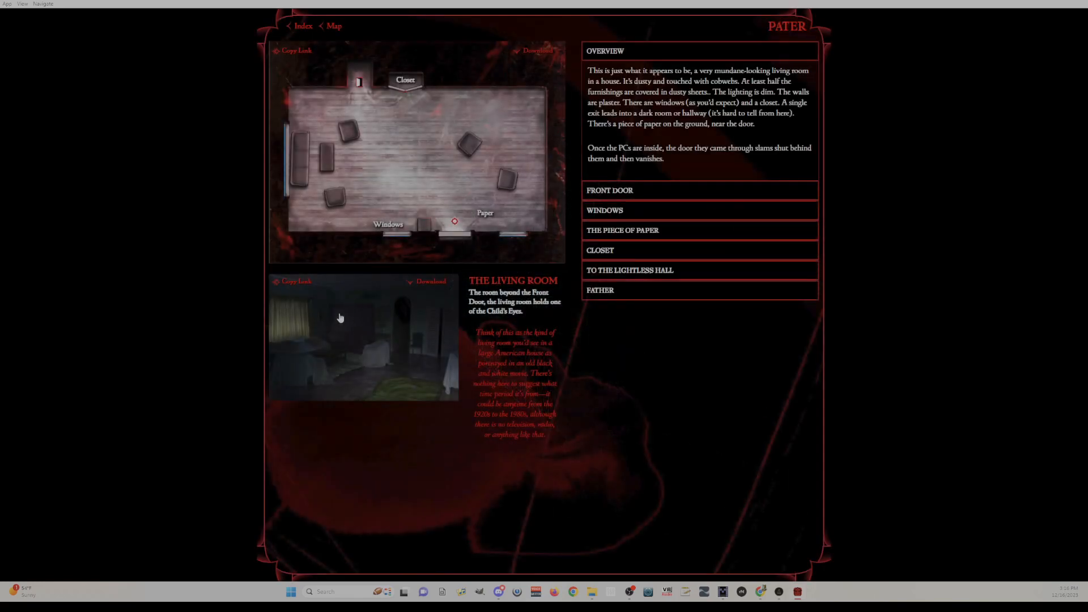
pyautogui.click(646, 230)
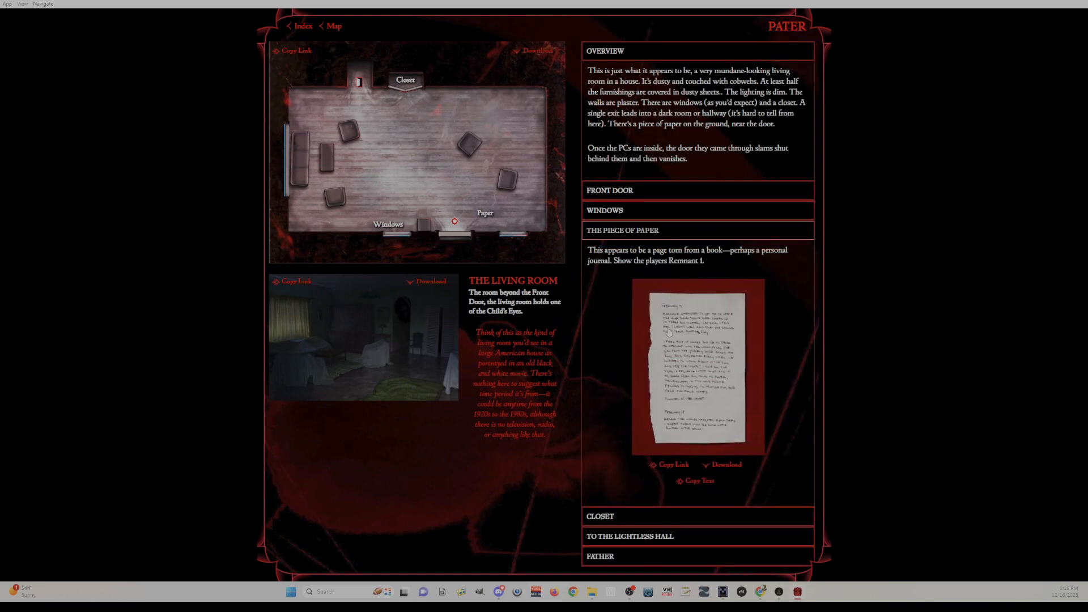
pyautogui.click(673, 465)
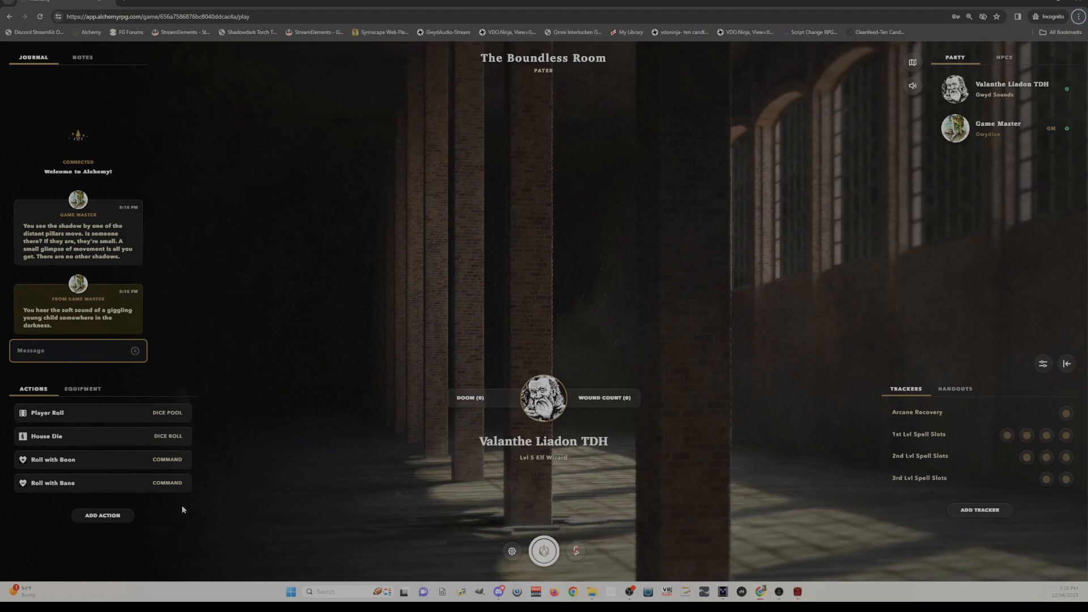
pyautogui.click(762, 593)
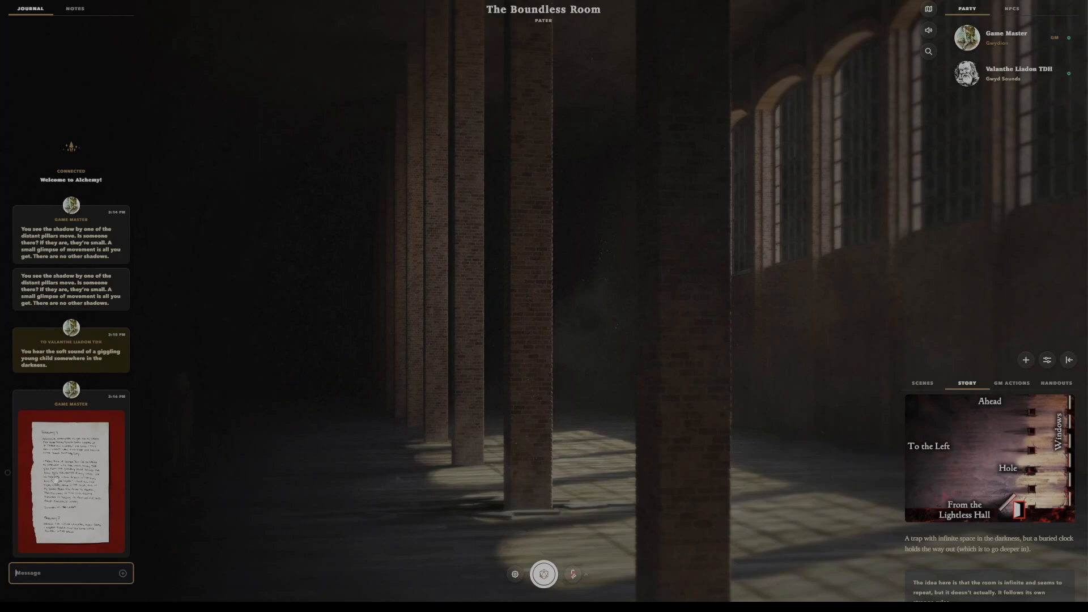
# - View the posted handwritten page enlarged from the journal, close it, and browse the game's handouts through the remnants and paintings
pyautogui.click(84, 460)
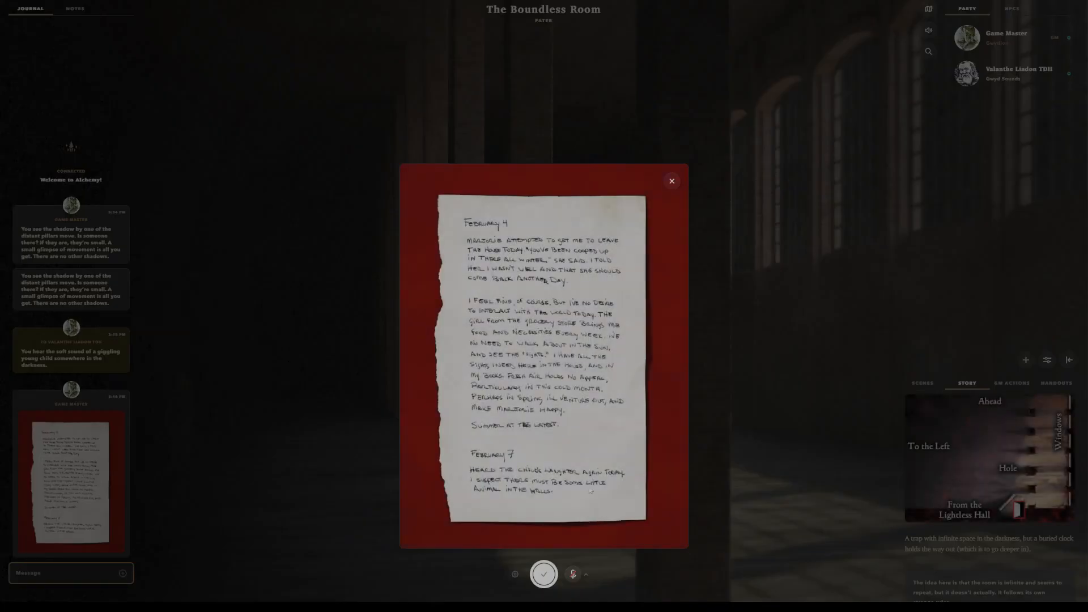
pyautogui.click(689, 335)
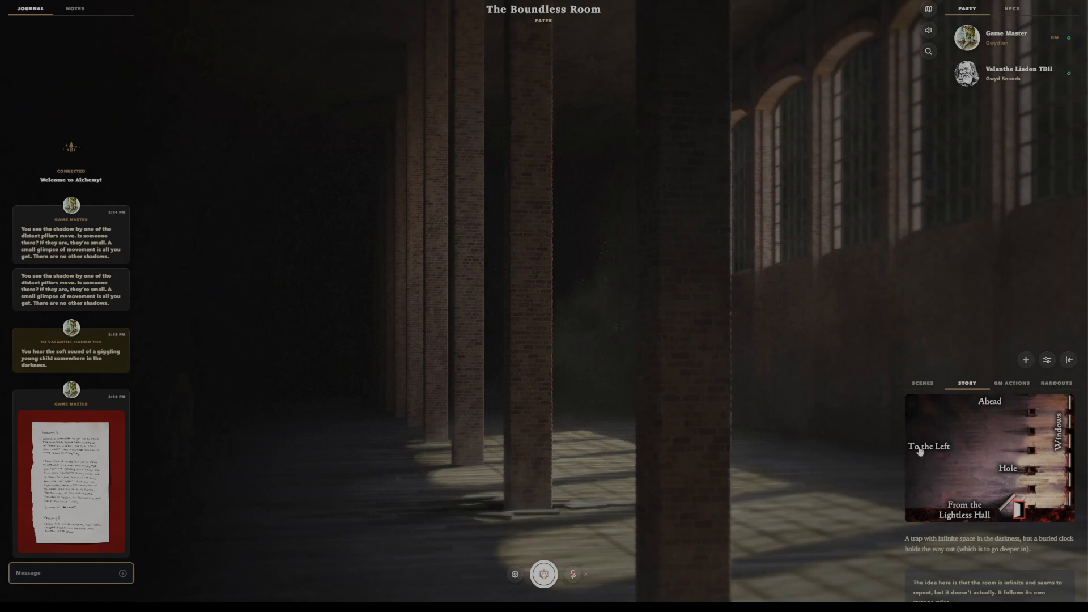
pyautogui.click(1064, 388)
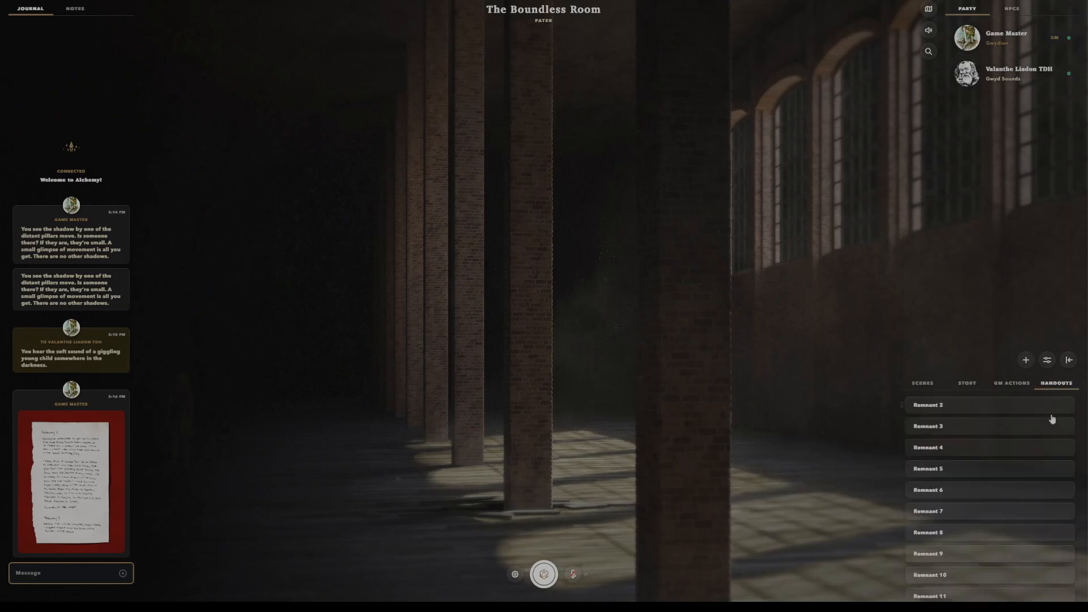
pyautogui.scroll(-10, 1015, 504)
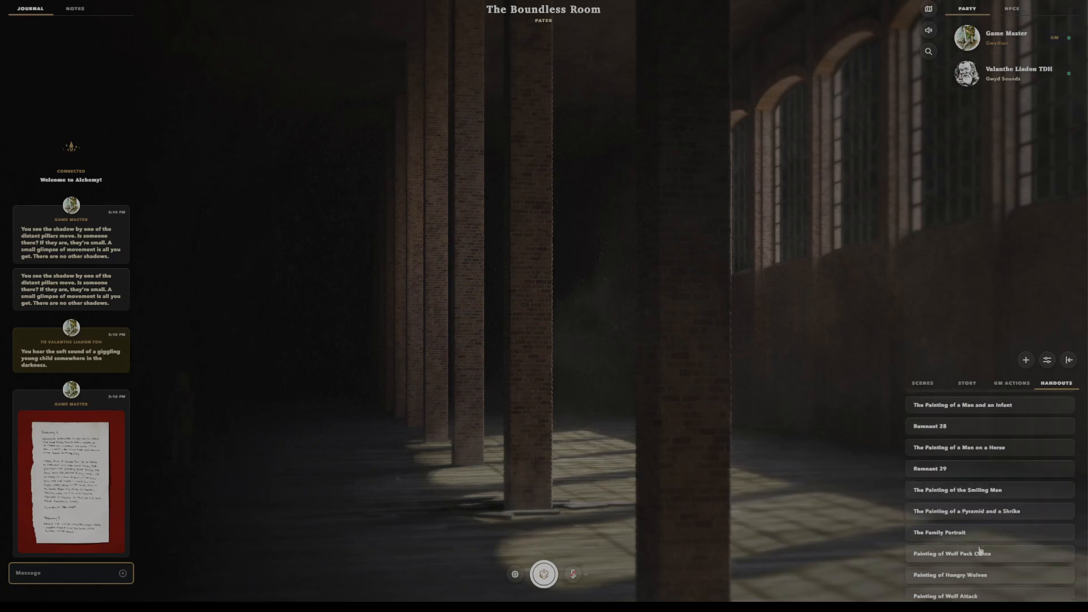
pyautogui.scroll(-3, 981, 539)
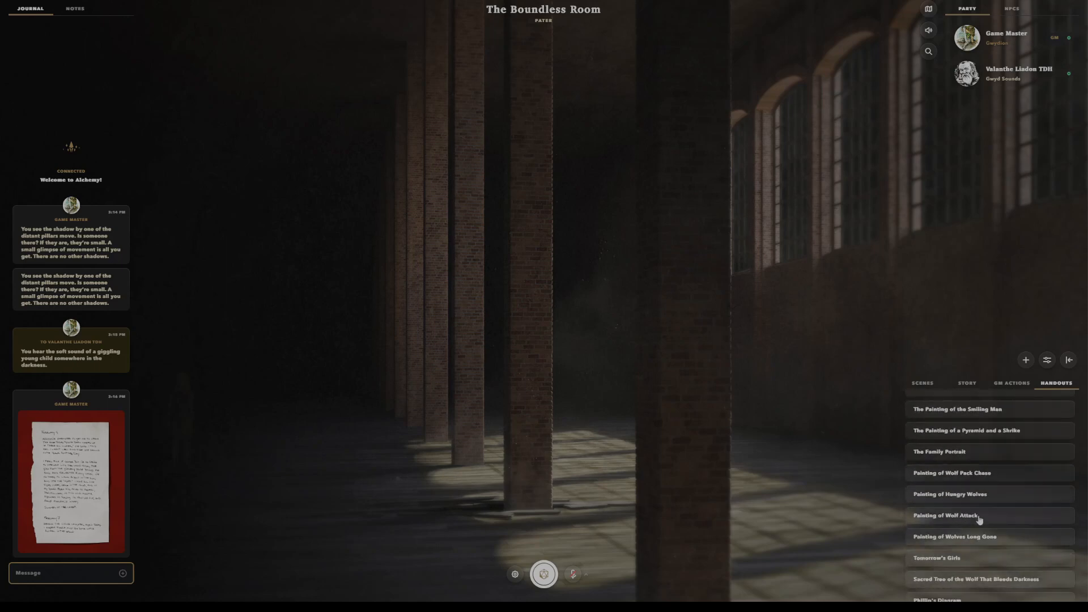
pyautogui.scroll(3, 980, 520)
pyautogui.scroll(-2, 976, 524)
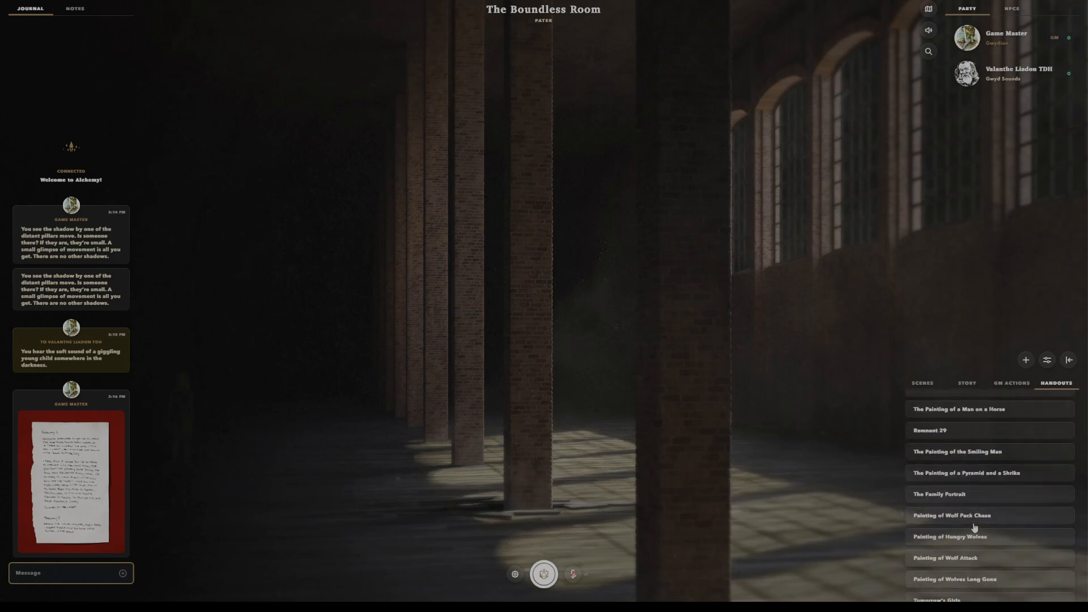
pyautogui.scroll(10, 974, 527)
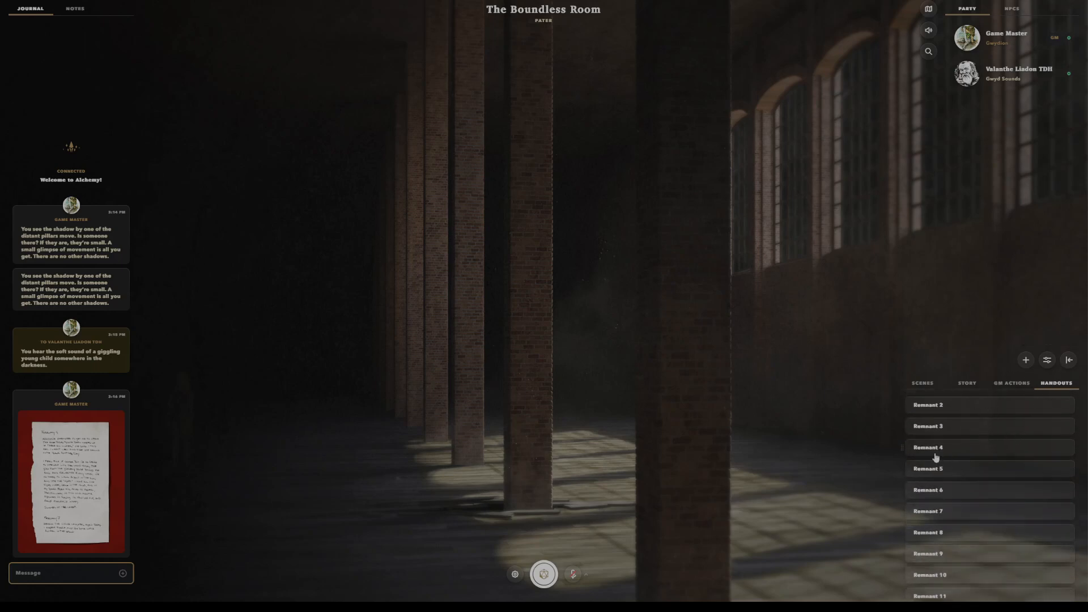
# - Check the scene filter, return to the handouts to find Remnant 1, view its handwritten page and transcript, and close it
pyautogui.click(912, 384)
pyautogui.click(992, 409)
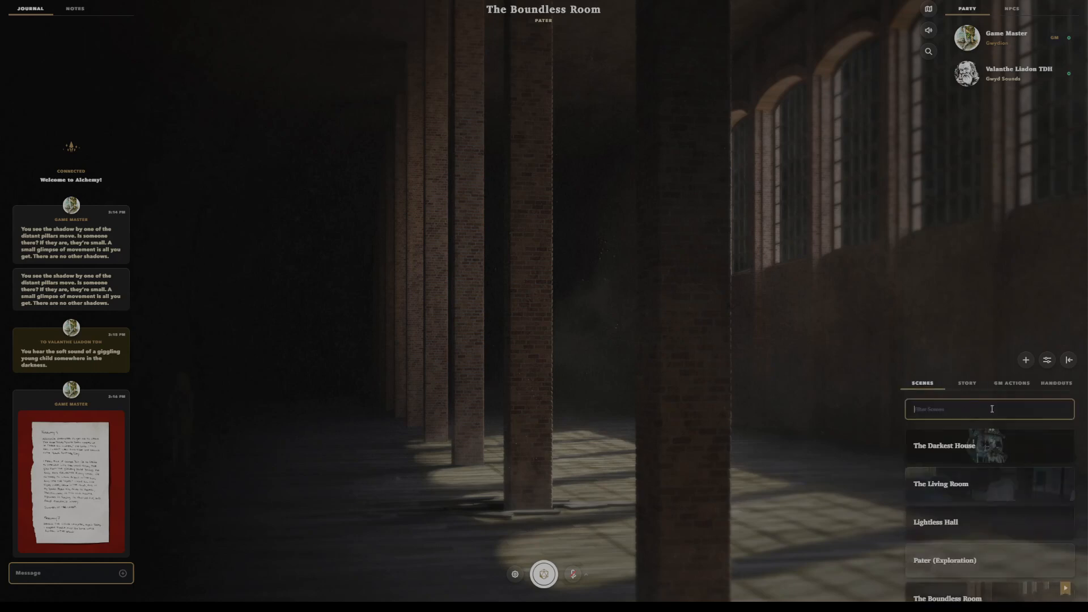
pyautogui.click(1057, 384)
pyautogui.scroll(-3, 990, 417)
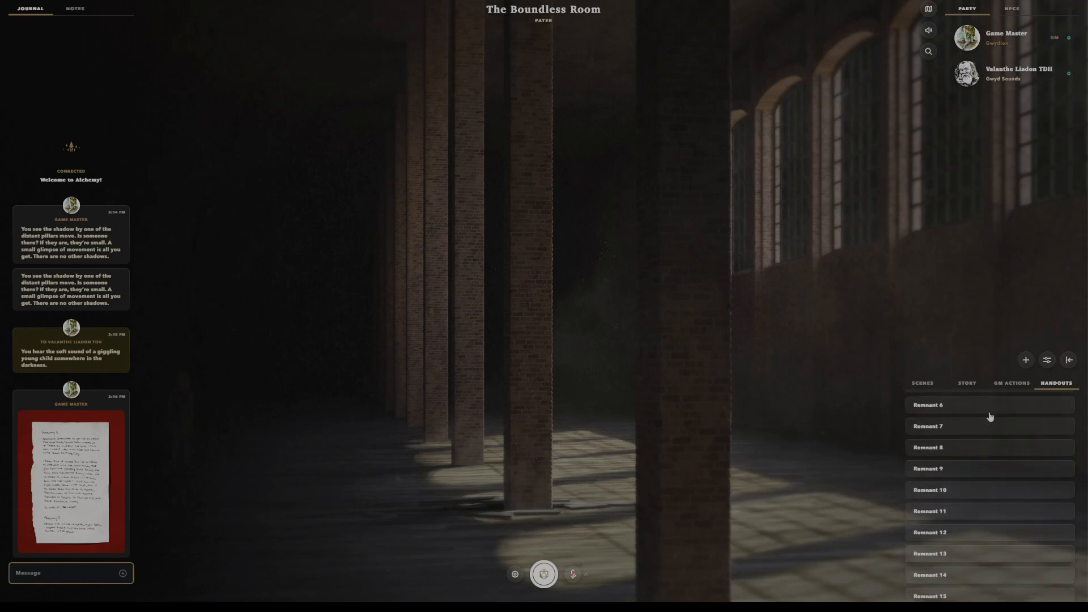
pyautogui.scroll(-4, 975, 482)
pyautogui.scroll(-3, 972, 518)
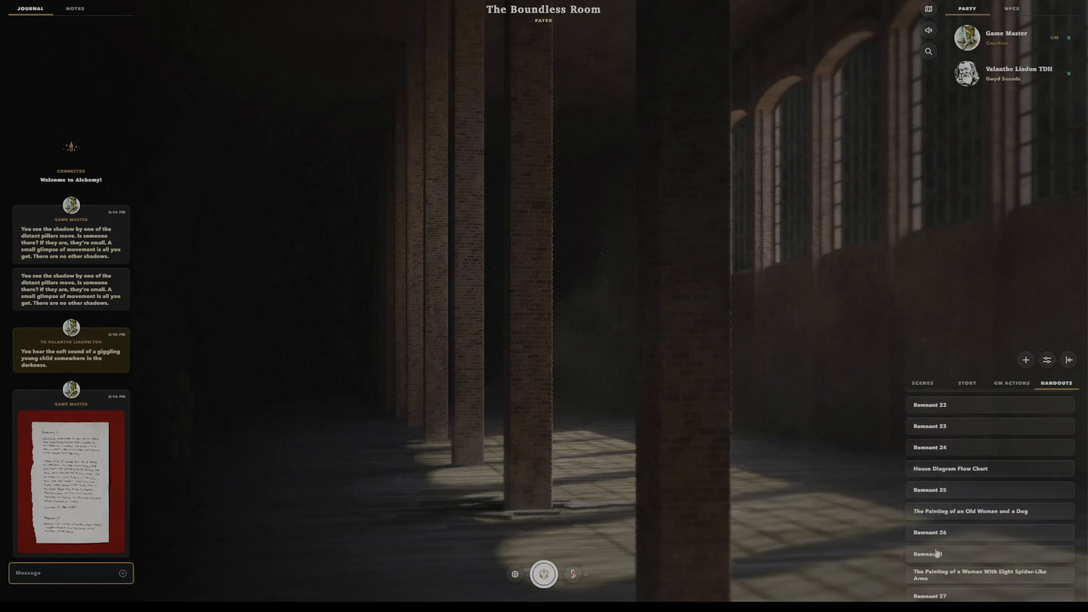
pyautogui.click(937, 554)
pyautogui.click(517, 522)
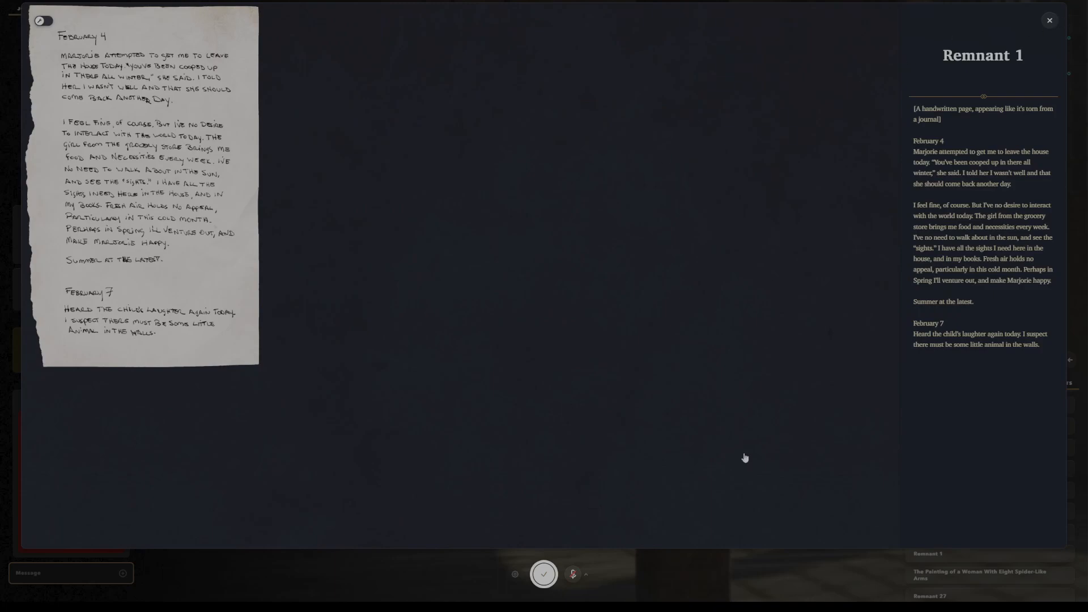
pyautogui.click(743, 456)
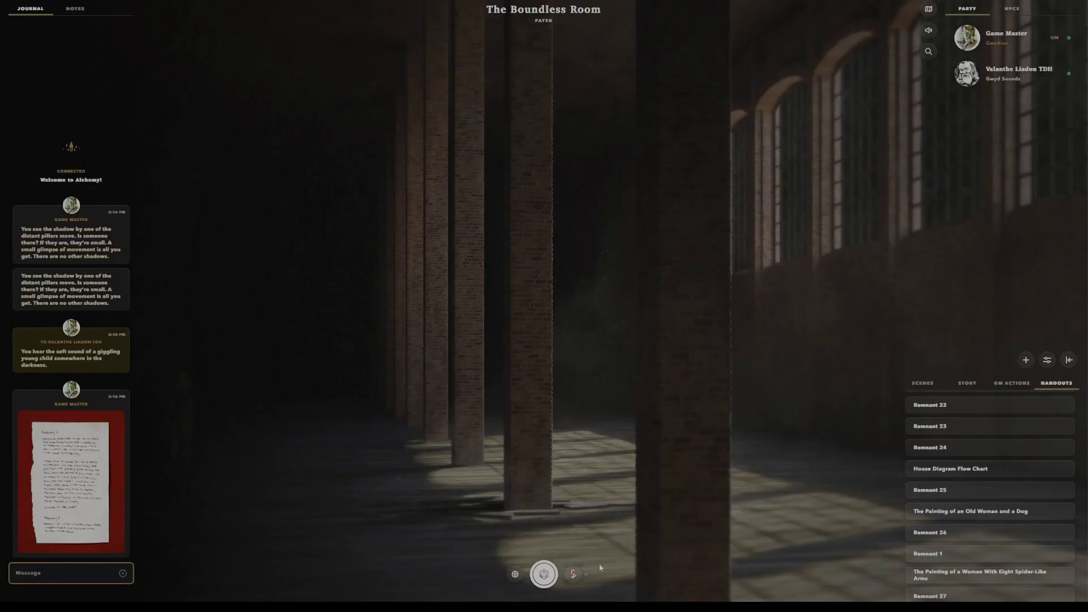
# - Switch to the player's Alchemy view, check the posted page image enlarged, and return to the game master's window
pyautogui.hotkey('alt', 'Tab')
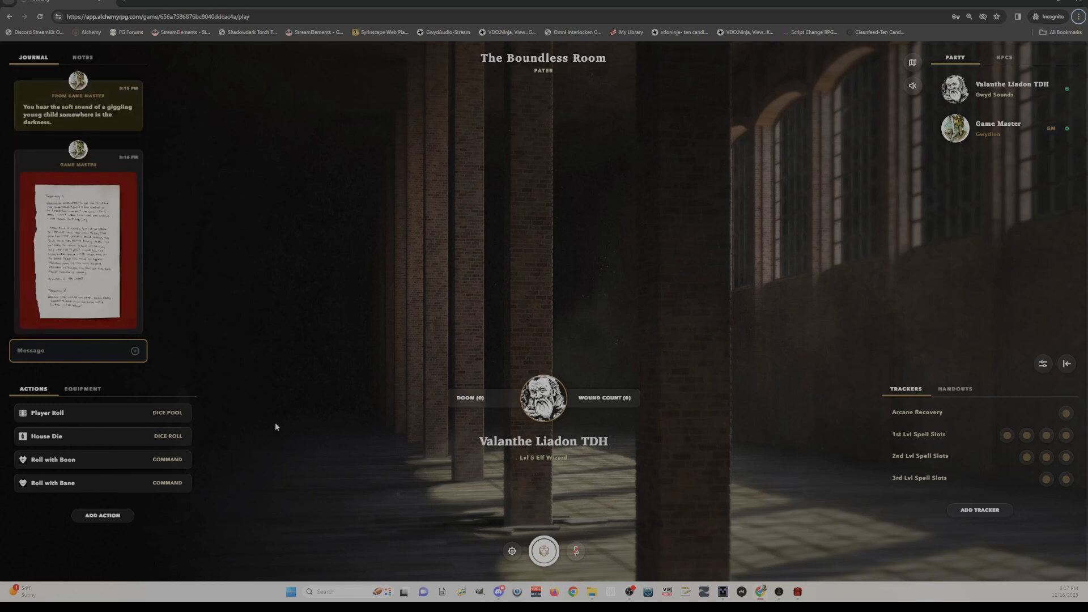
pyautogui.click(111, 252)
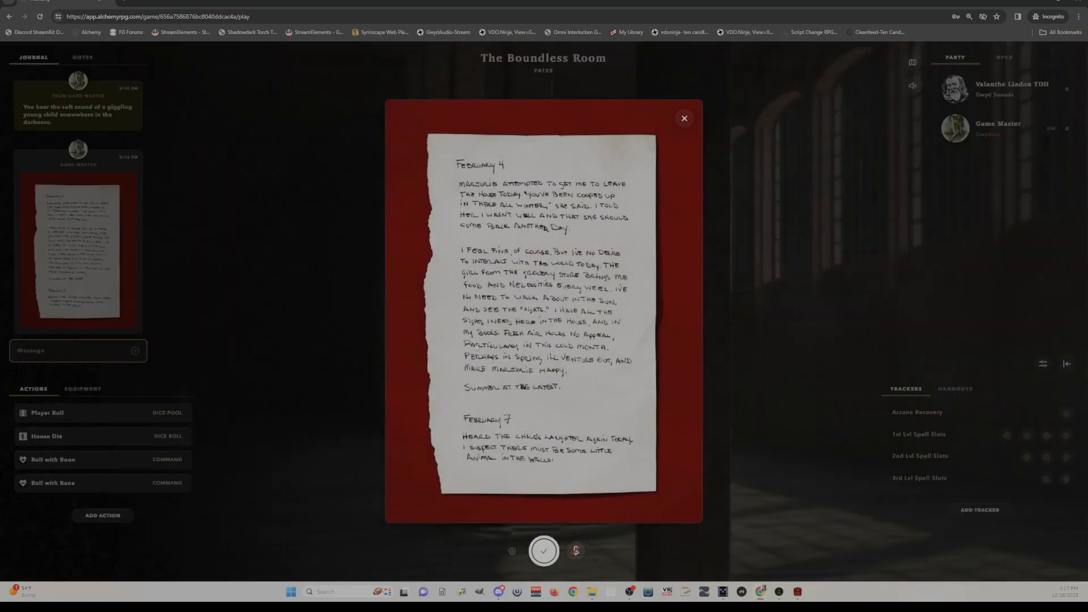
pyautogui.click(684, 119)
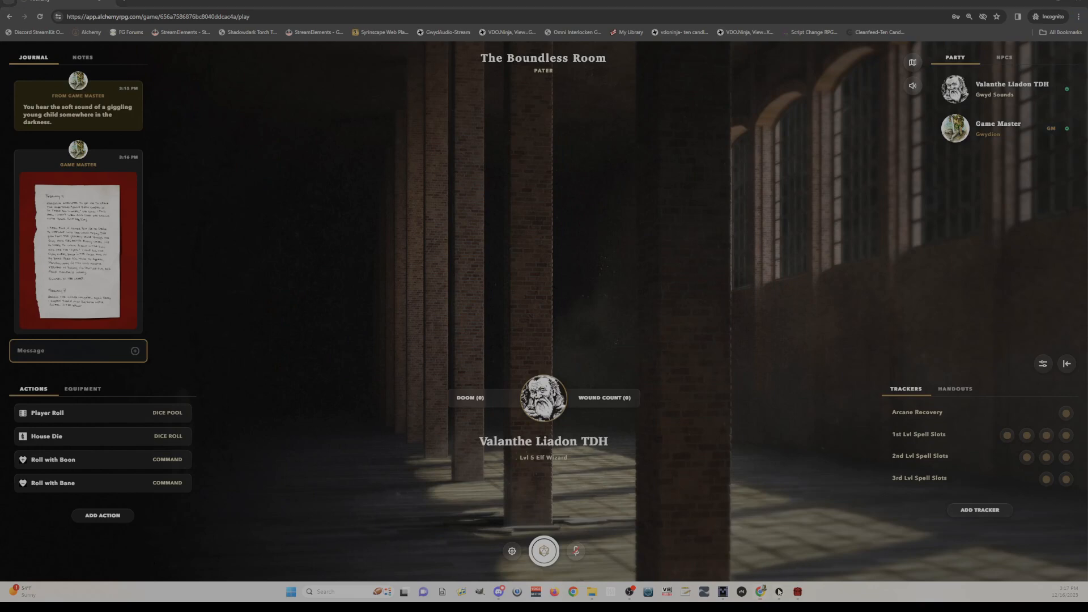
pyautogui.click(779, 591)
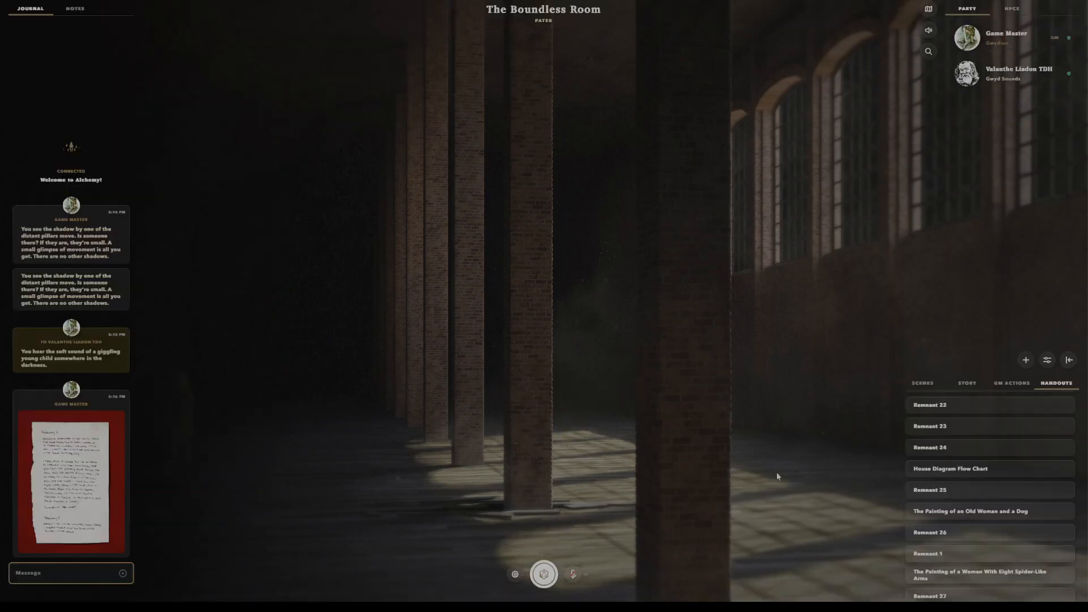